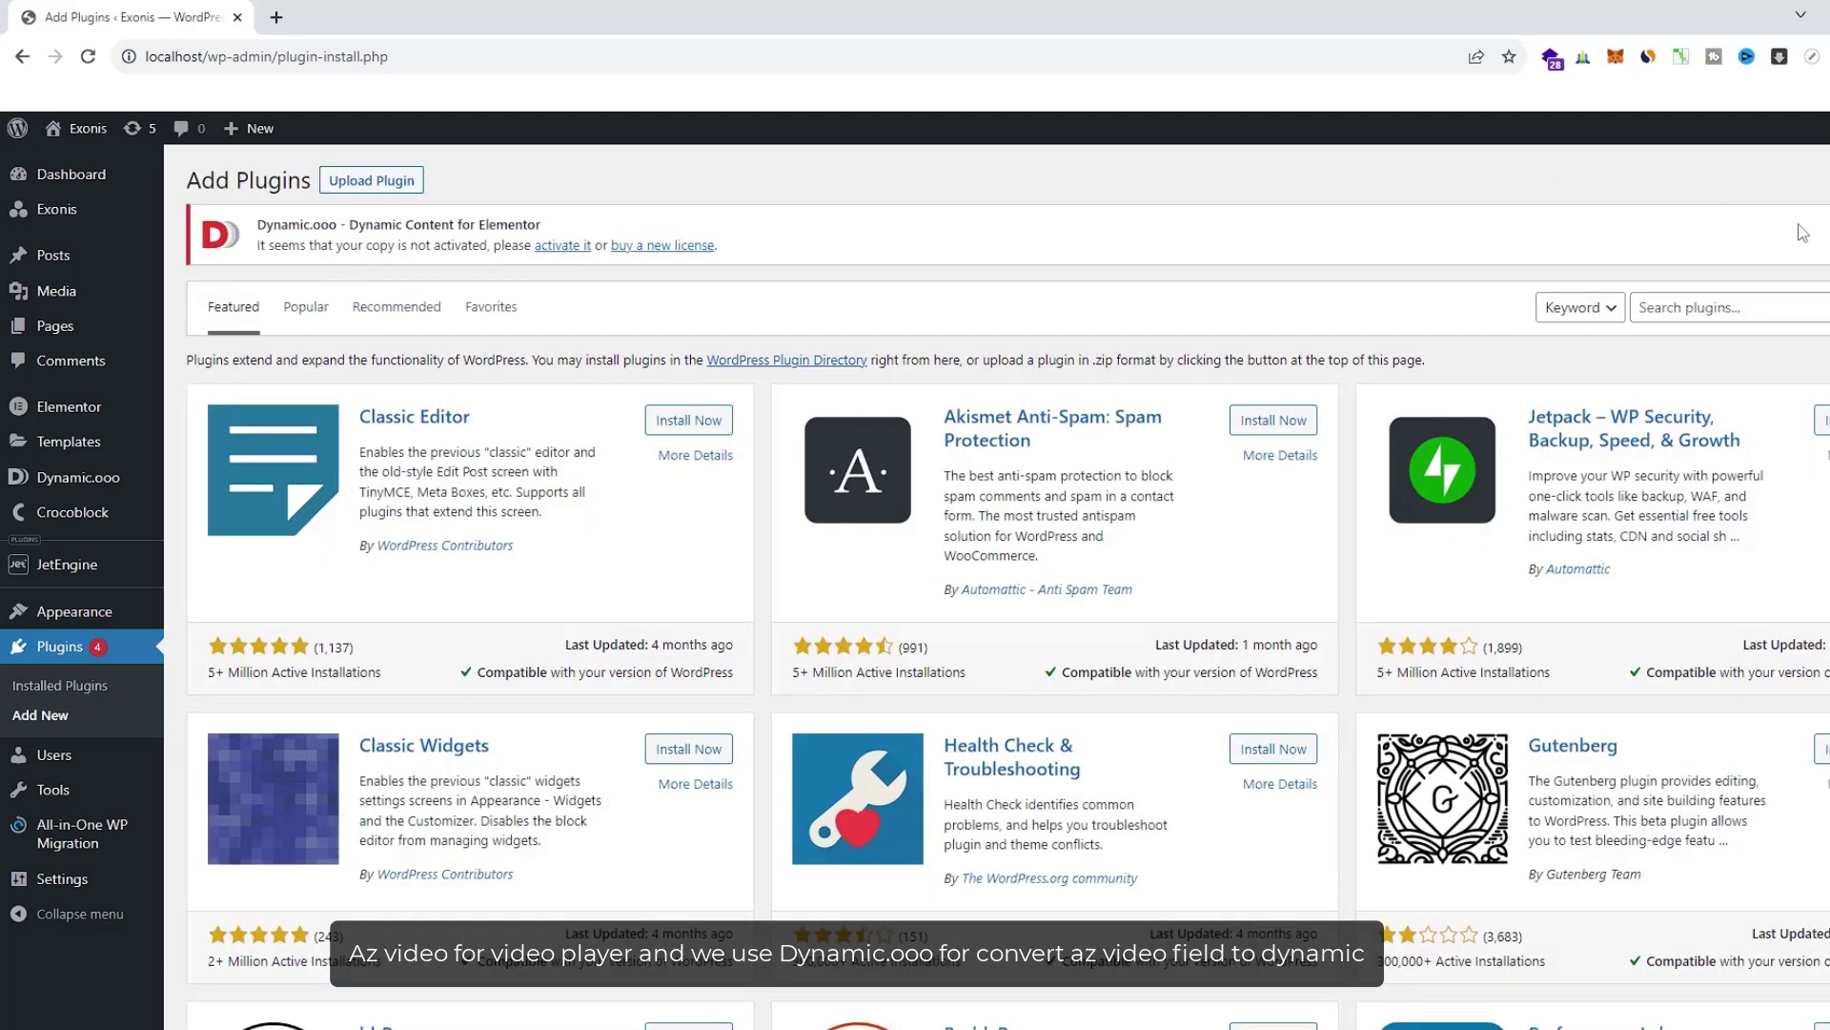
Search the plugin directory for 'AZ Video', then for Dynamic.ooo
left_click(1728, 315)
type("AZ Video")
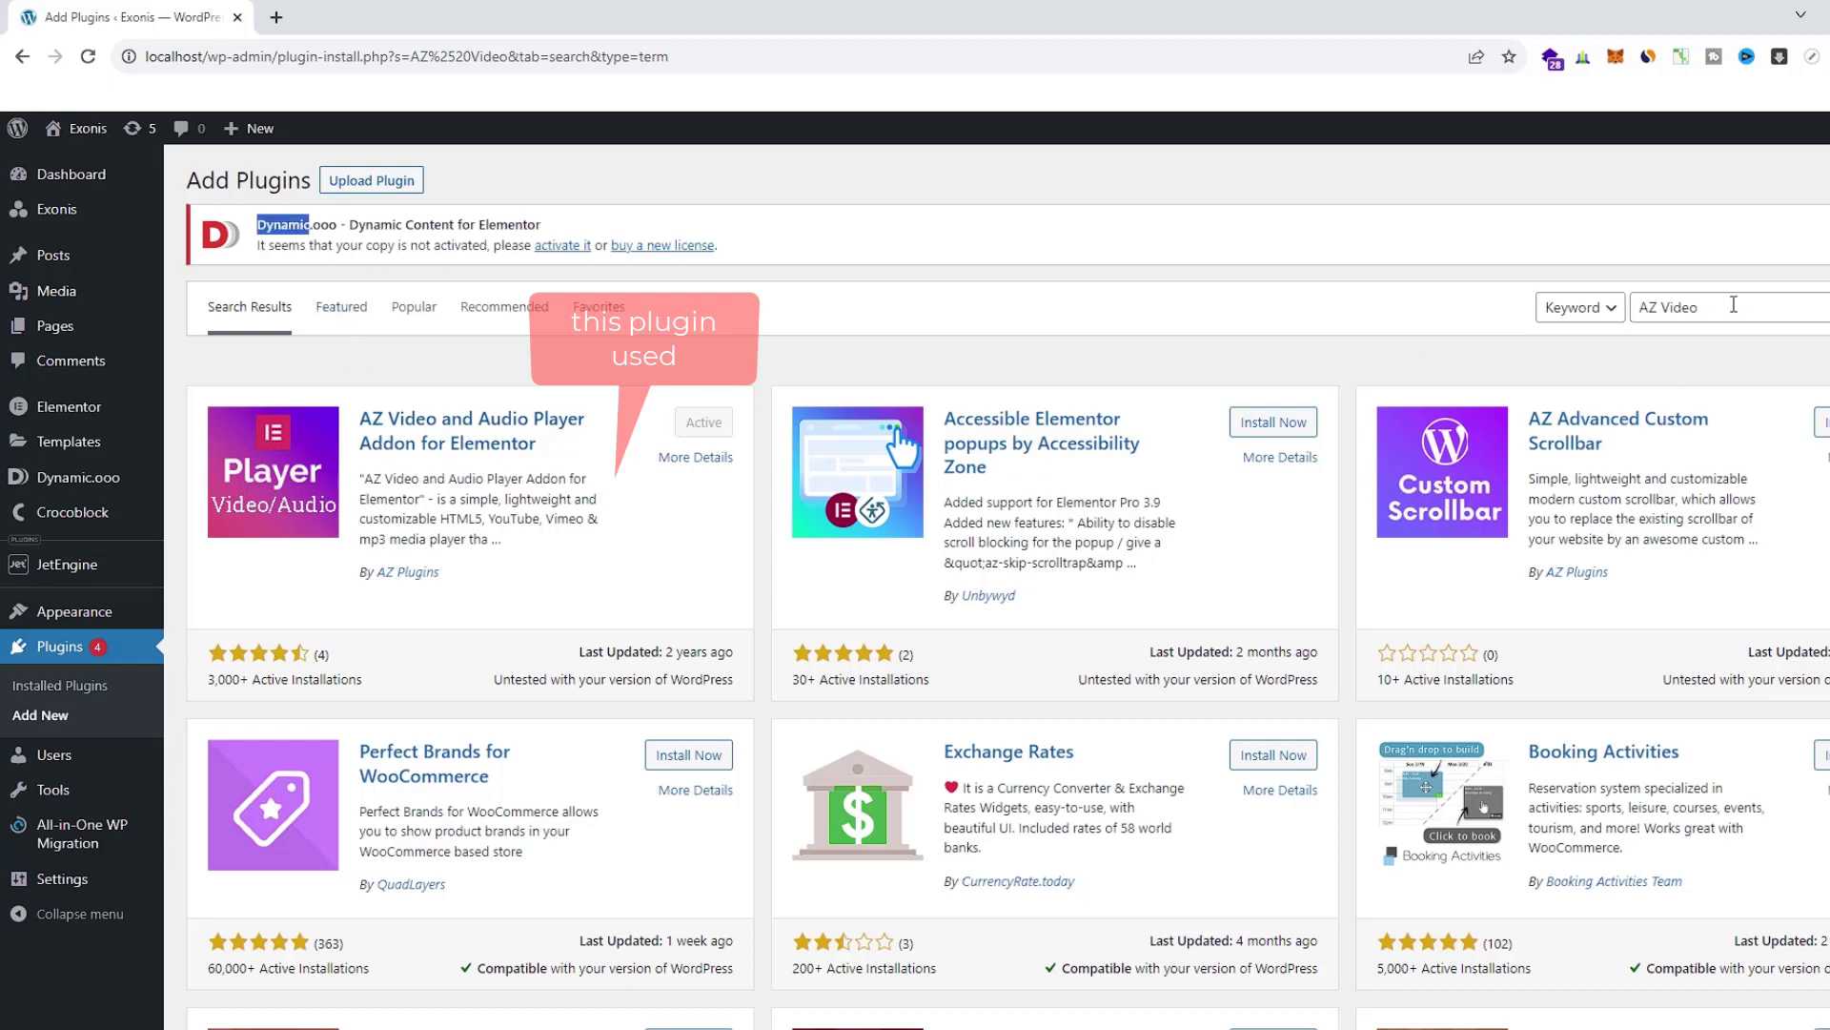
left_click(1733, 305)
key("ctrl+a")
type("Dynamic")
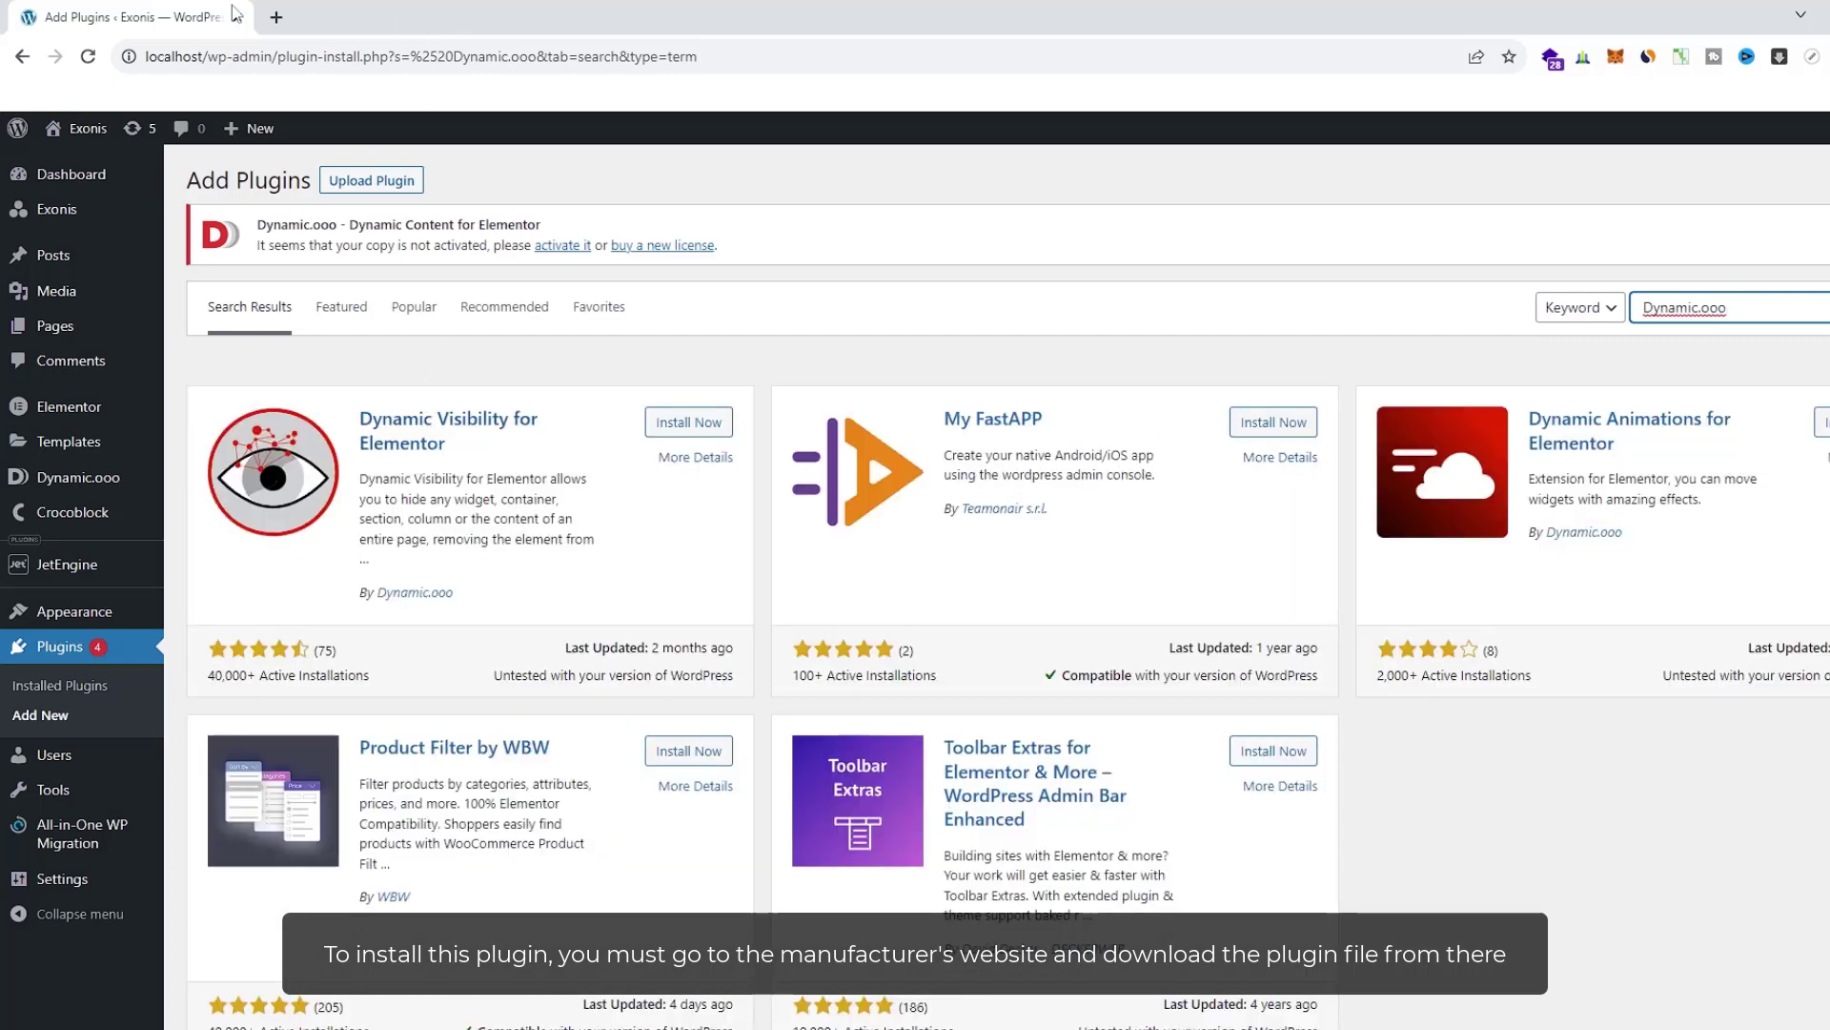
Open the dynamic.ooo website in a new browser tab
left_click(278, 15)
type("Dynamic.ooo")
key("Return")
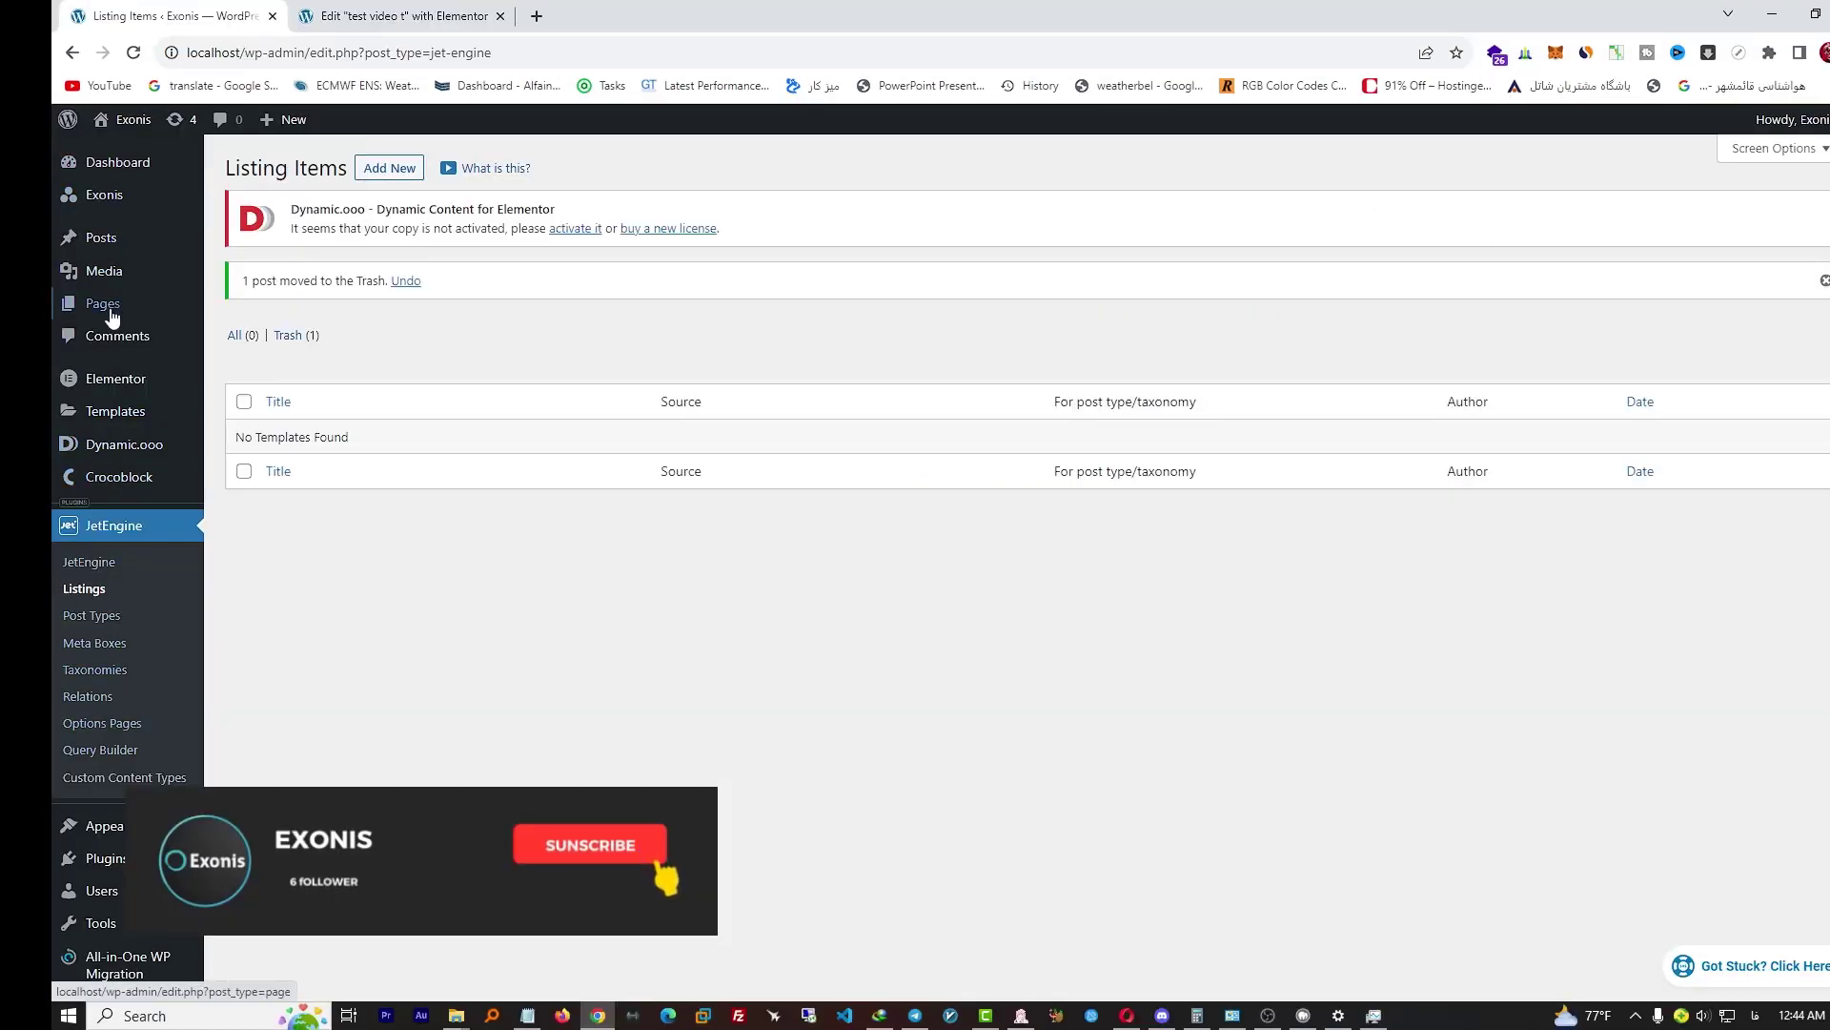
Open the Exonis custom content type in JetEngine and expand its video thumb field
left_click(112, 783)
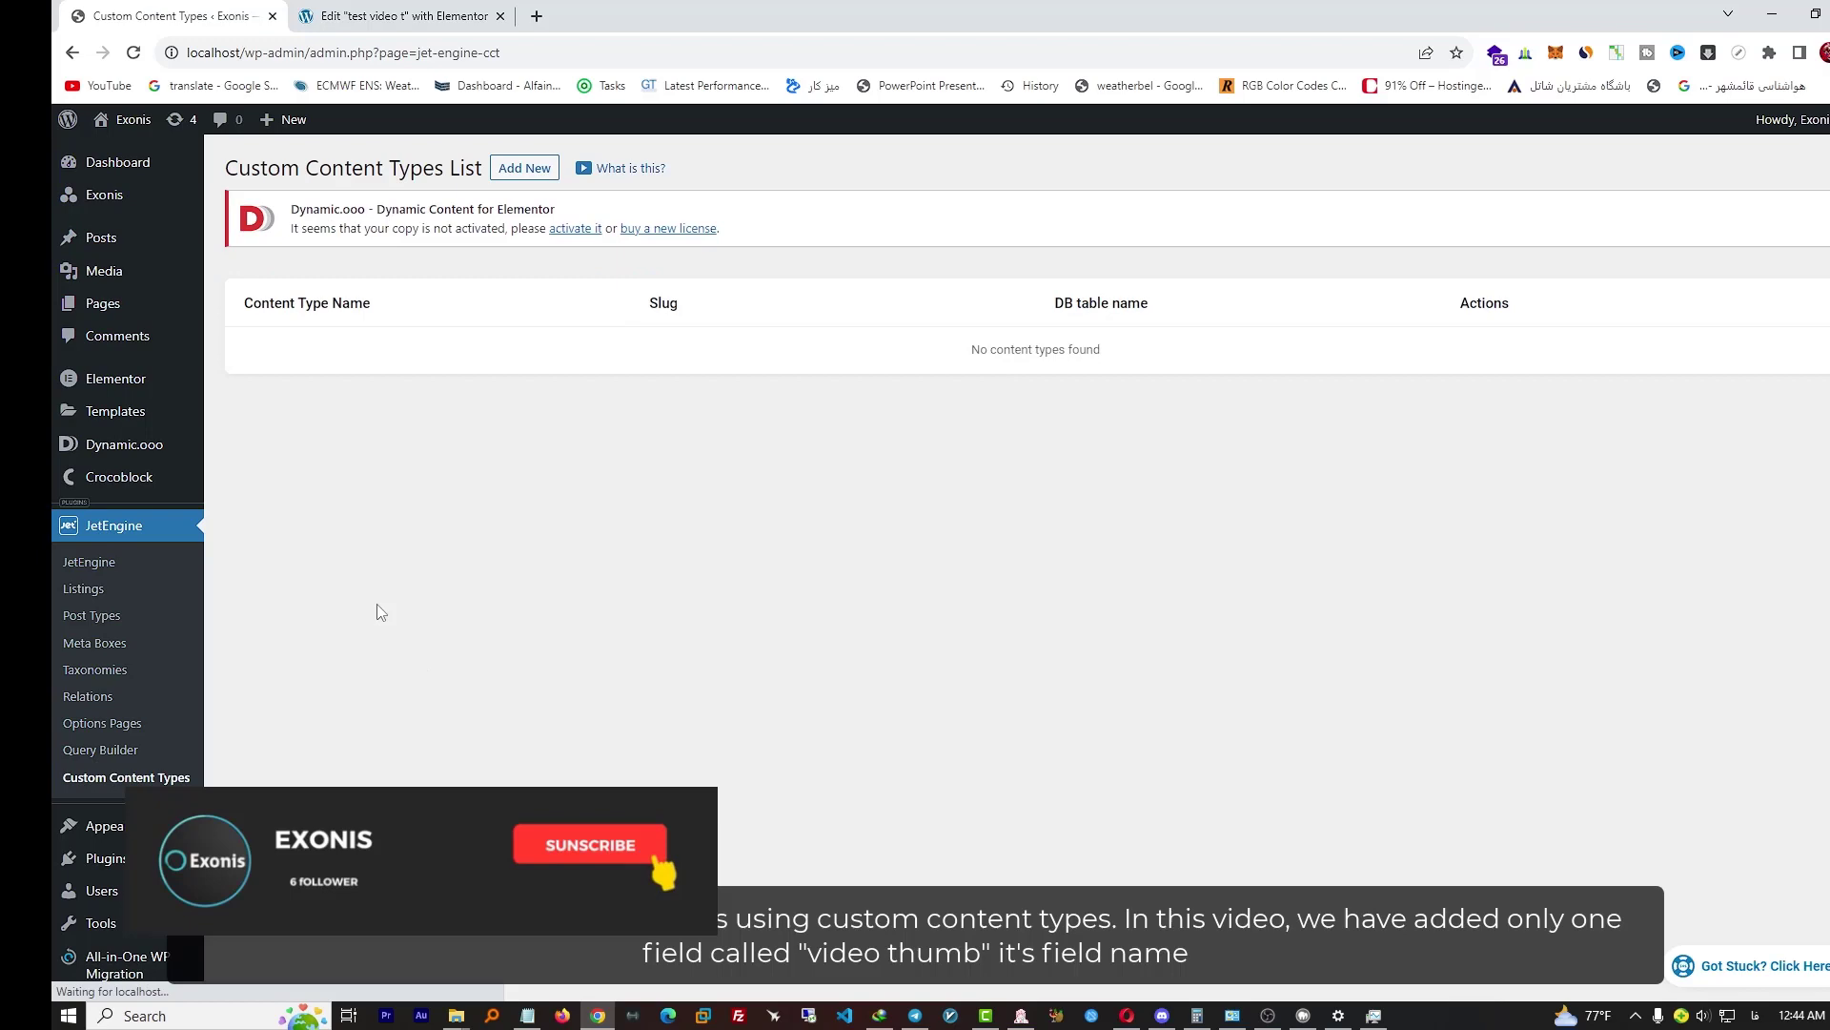
left_click(1471, 350)
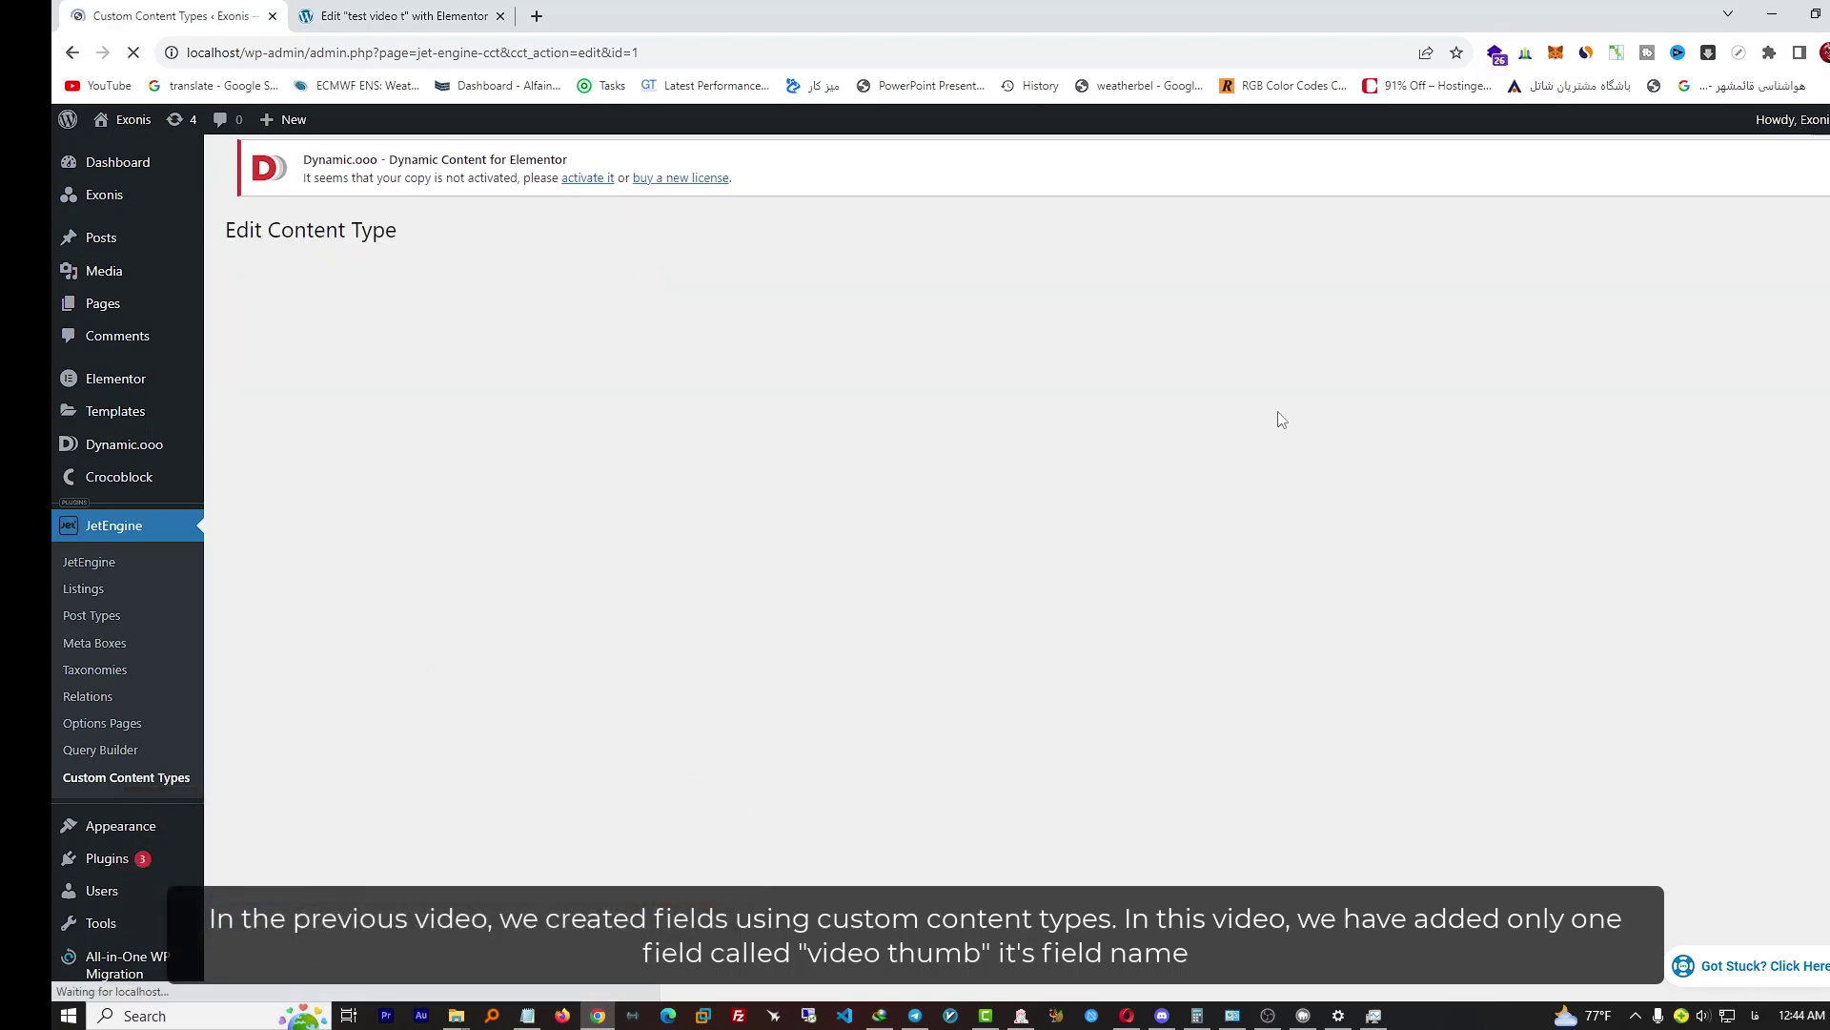
scroll(667, 524, "down", 10)
scroll(730, 633, "down", 5)
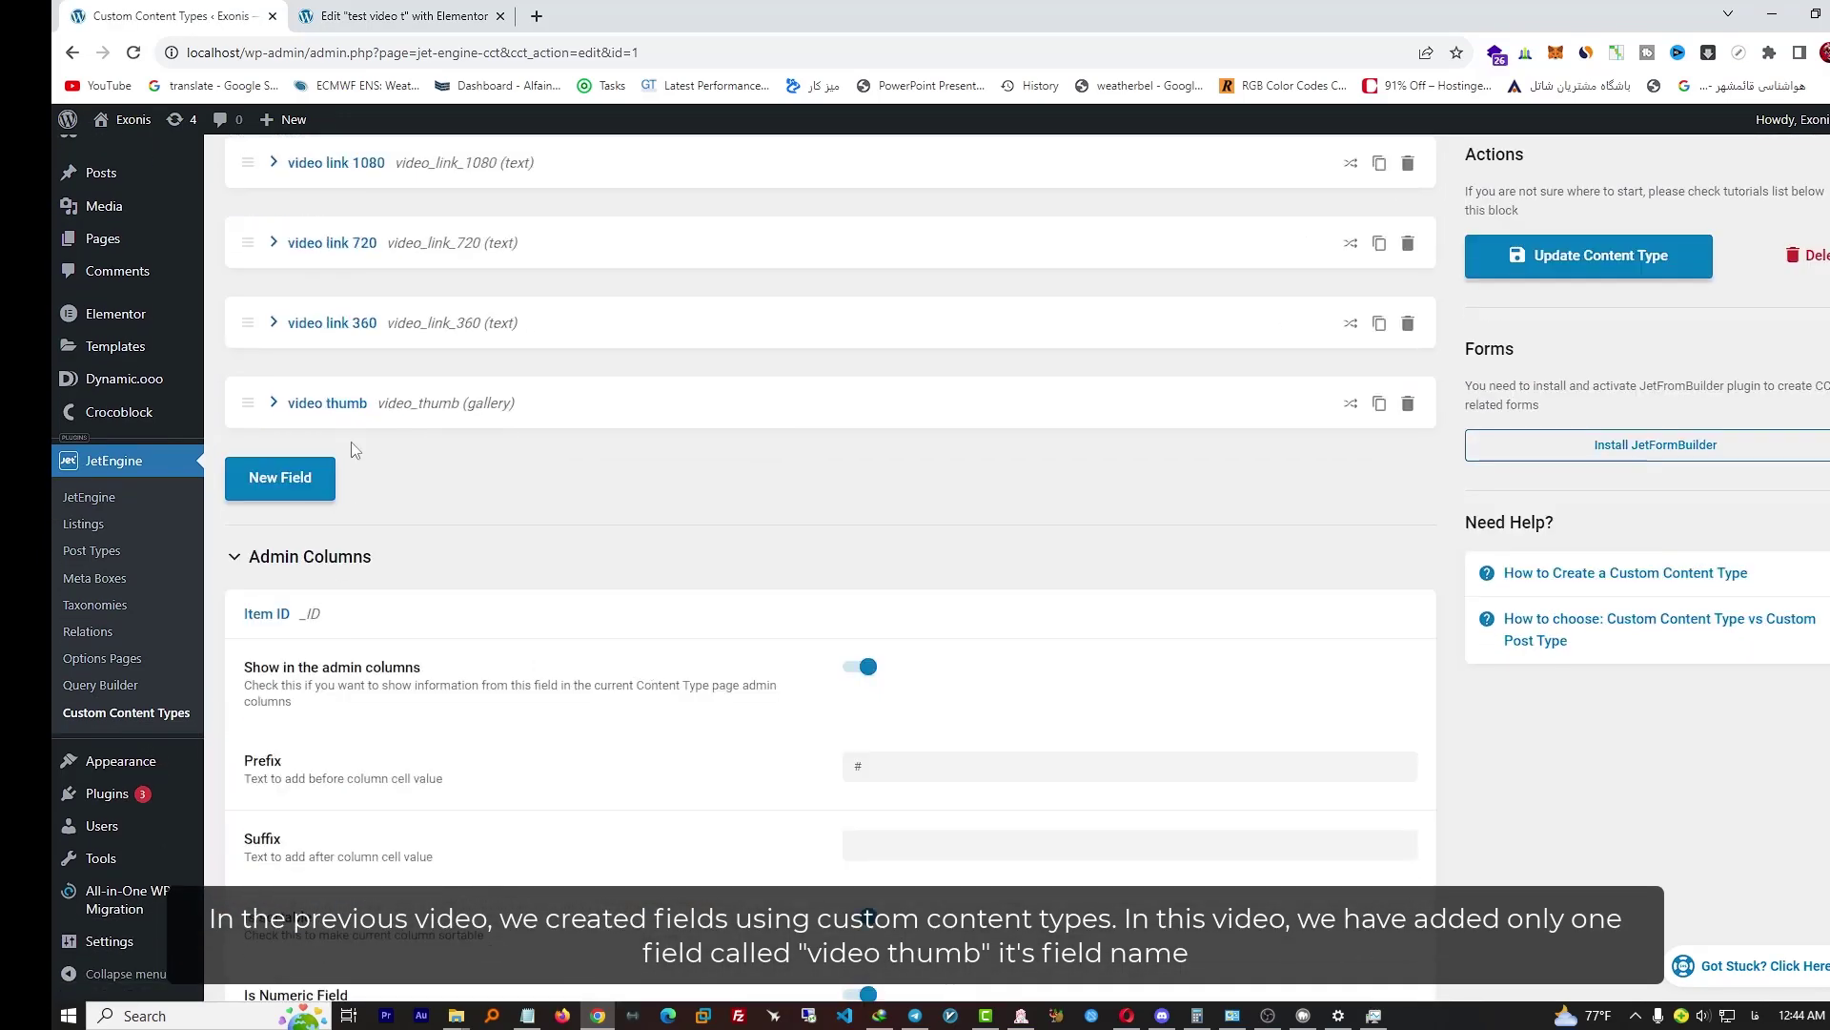
left_click(289, 398)
scroll(653, 501, "down", 4)
scroll(653, 502, "up", 3)
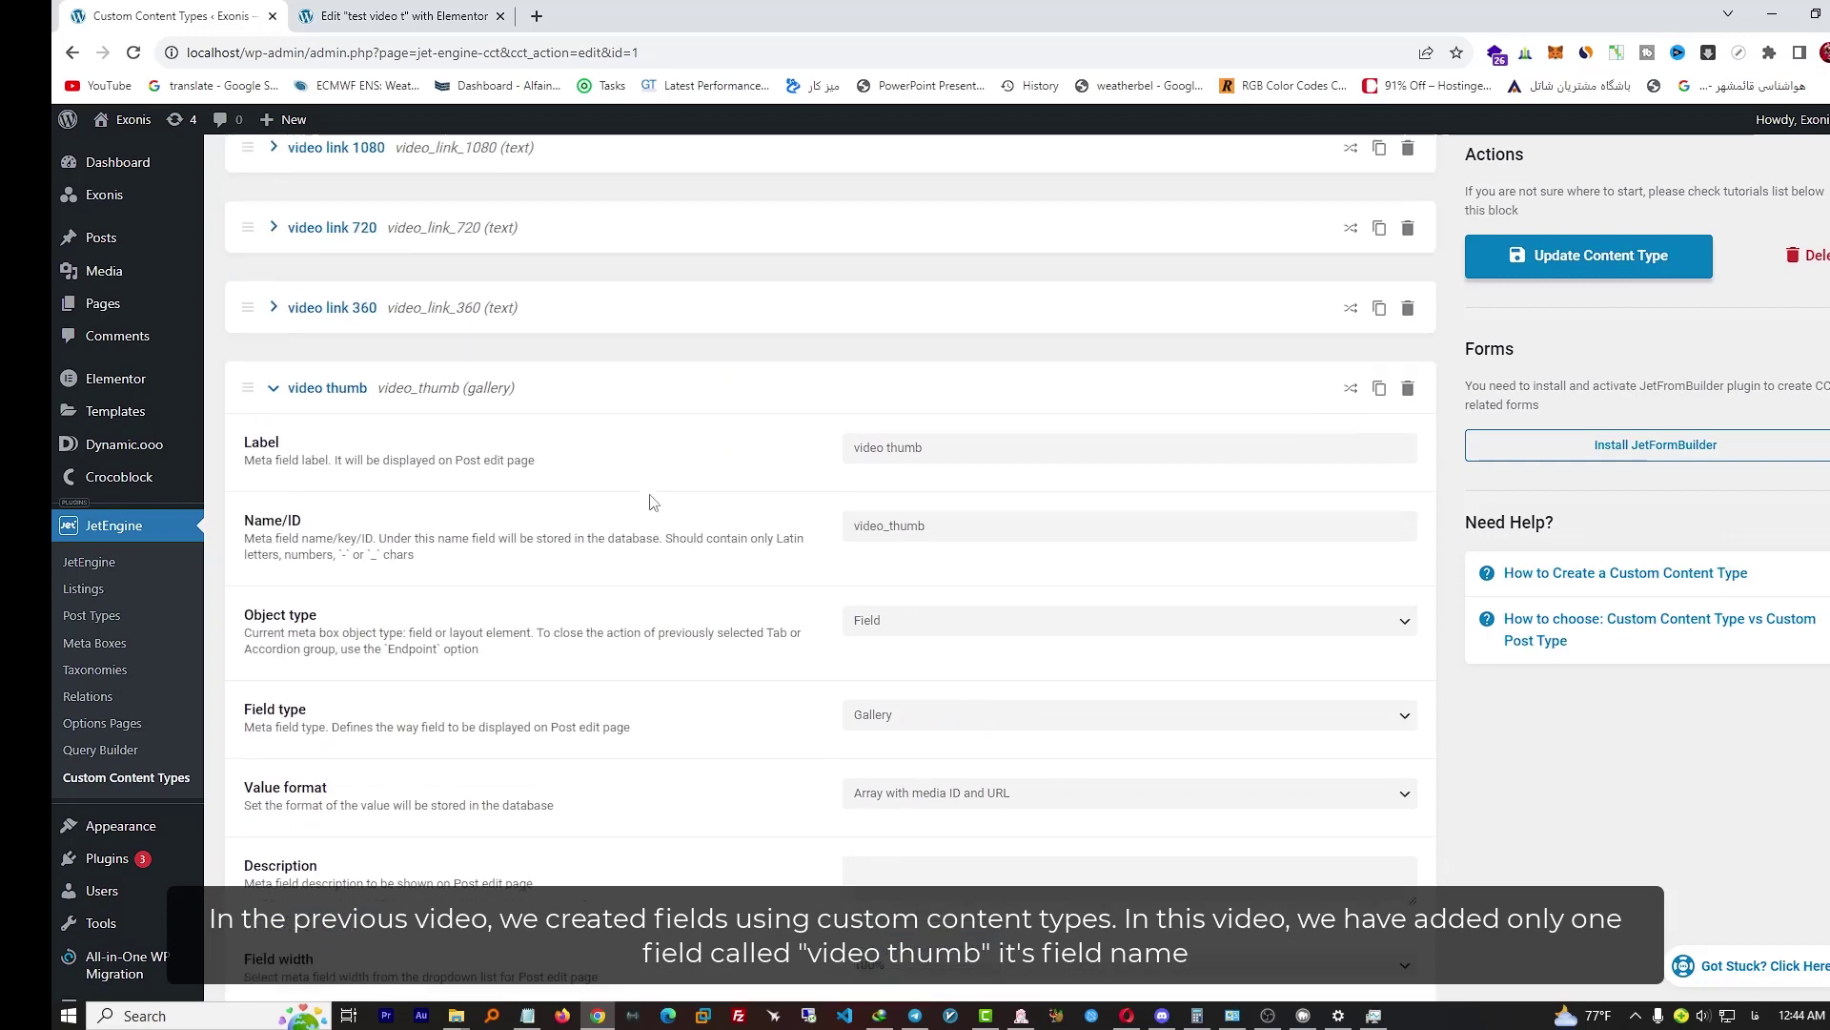
scroll(396, 465, "up", 4)
scroll(735, 515, "up", 1)
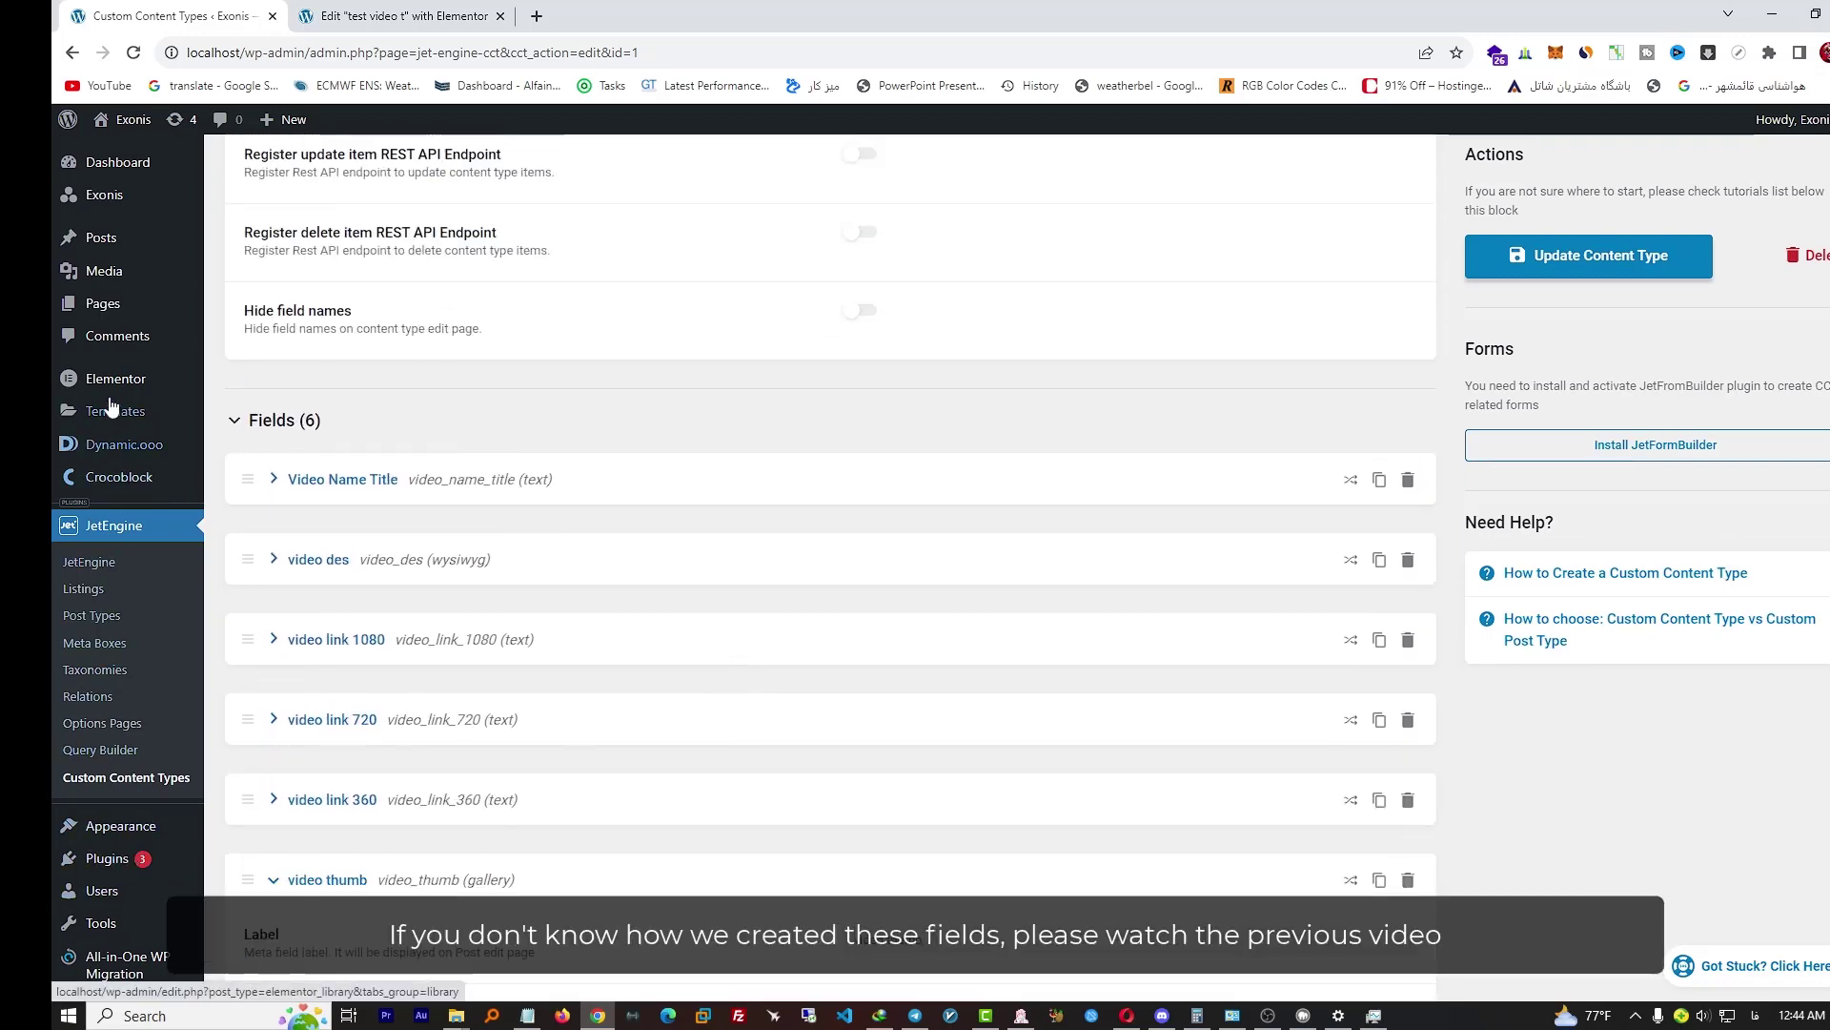
Start a new Exonis item titled 'test video' and fill in its 1080 and 720 video links
left_click(102, 199)
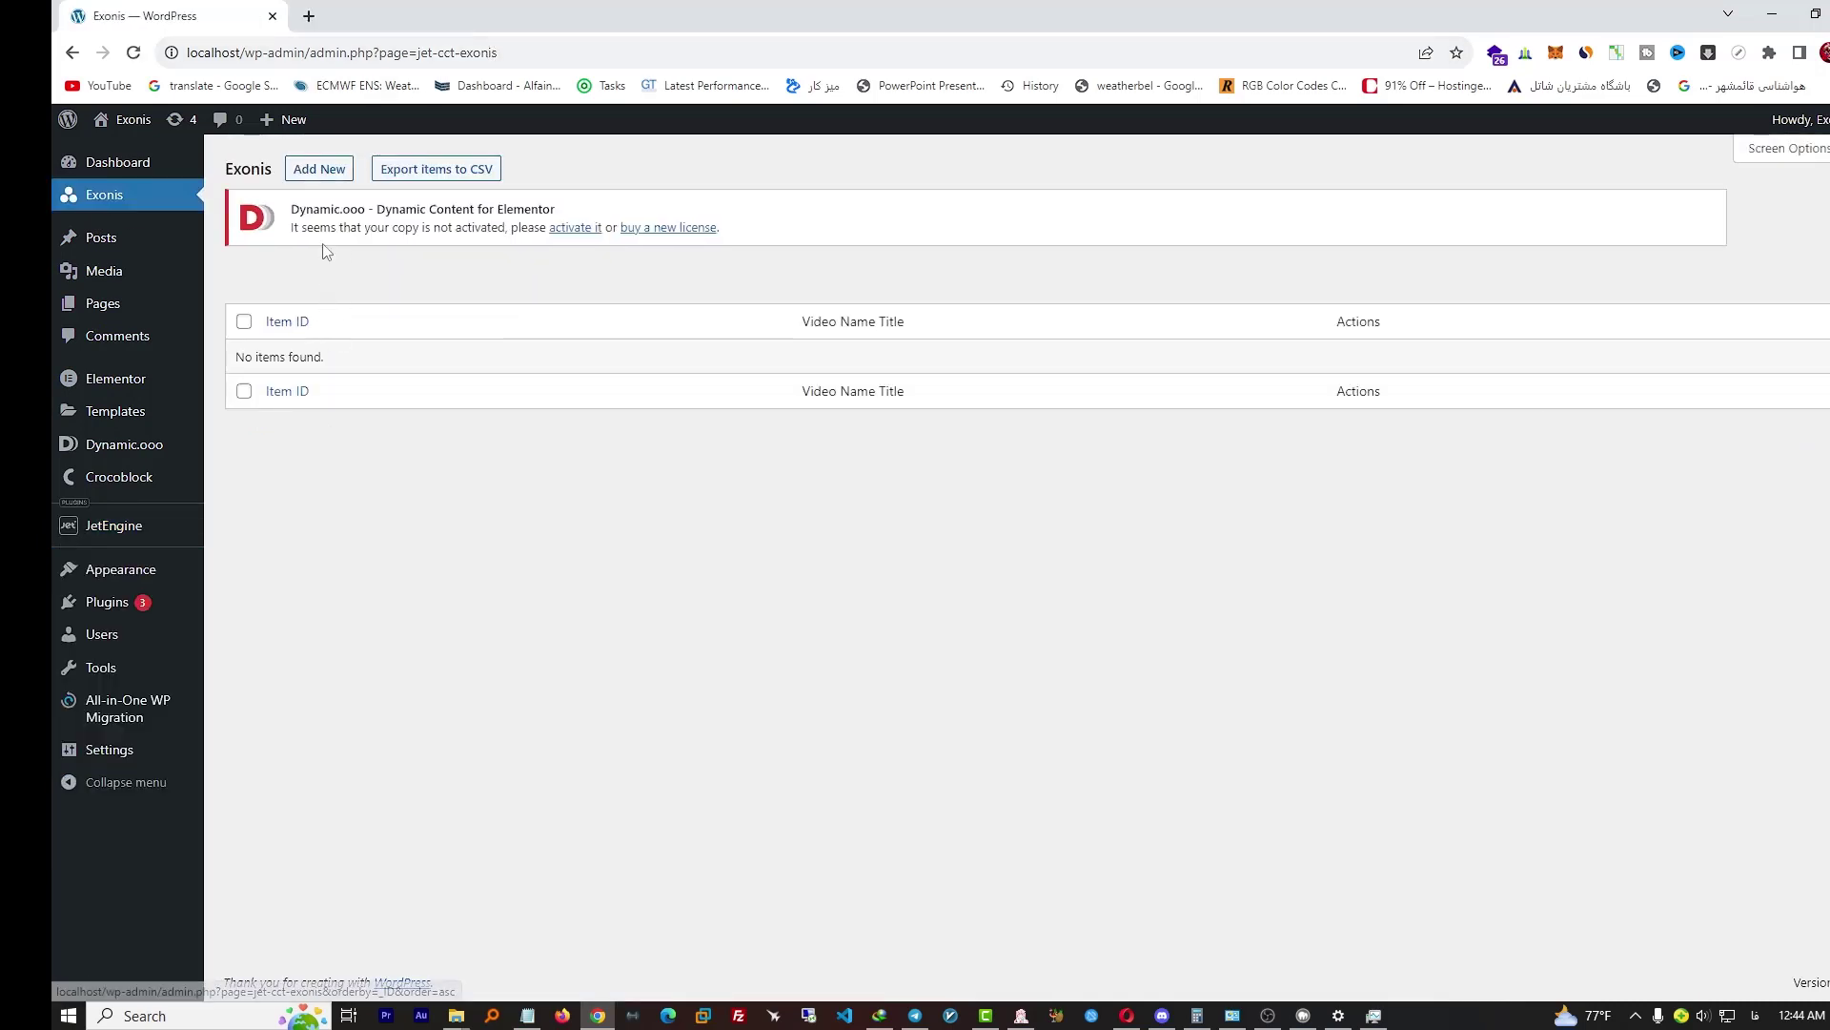
left_click(319, 168)
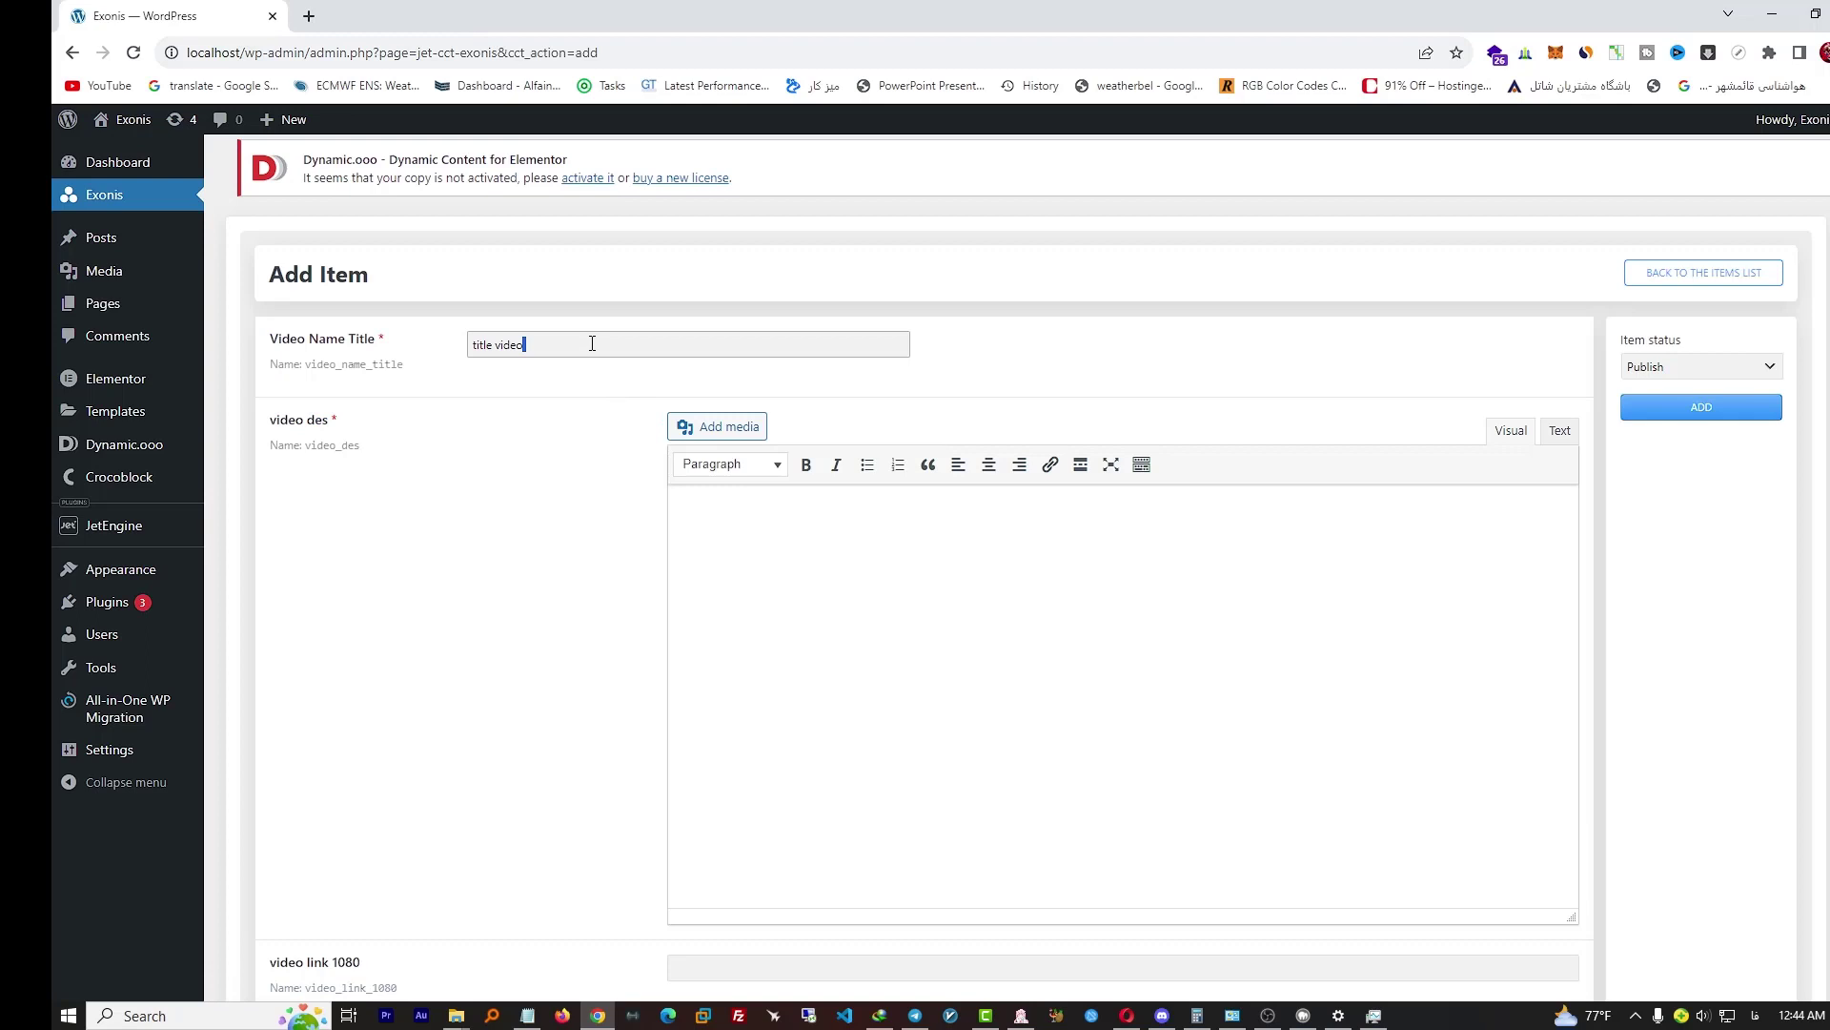
type("test video")
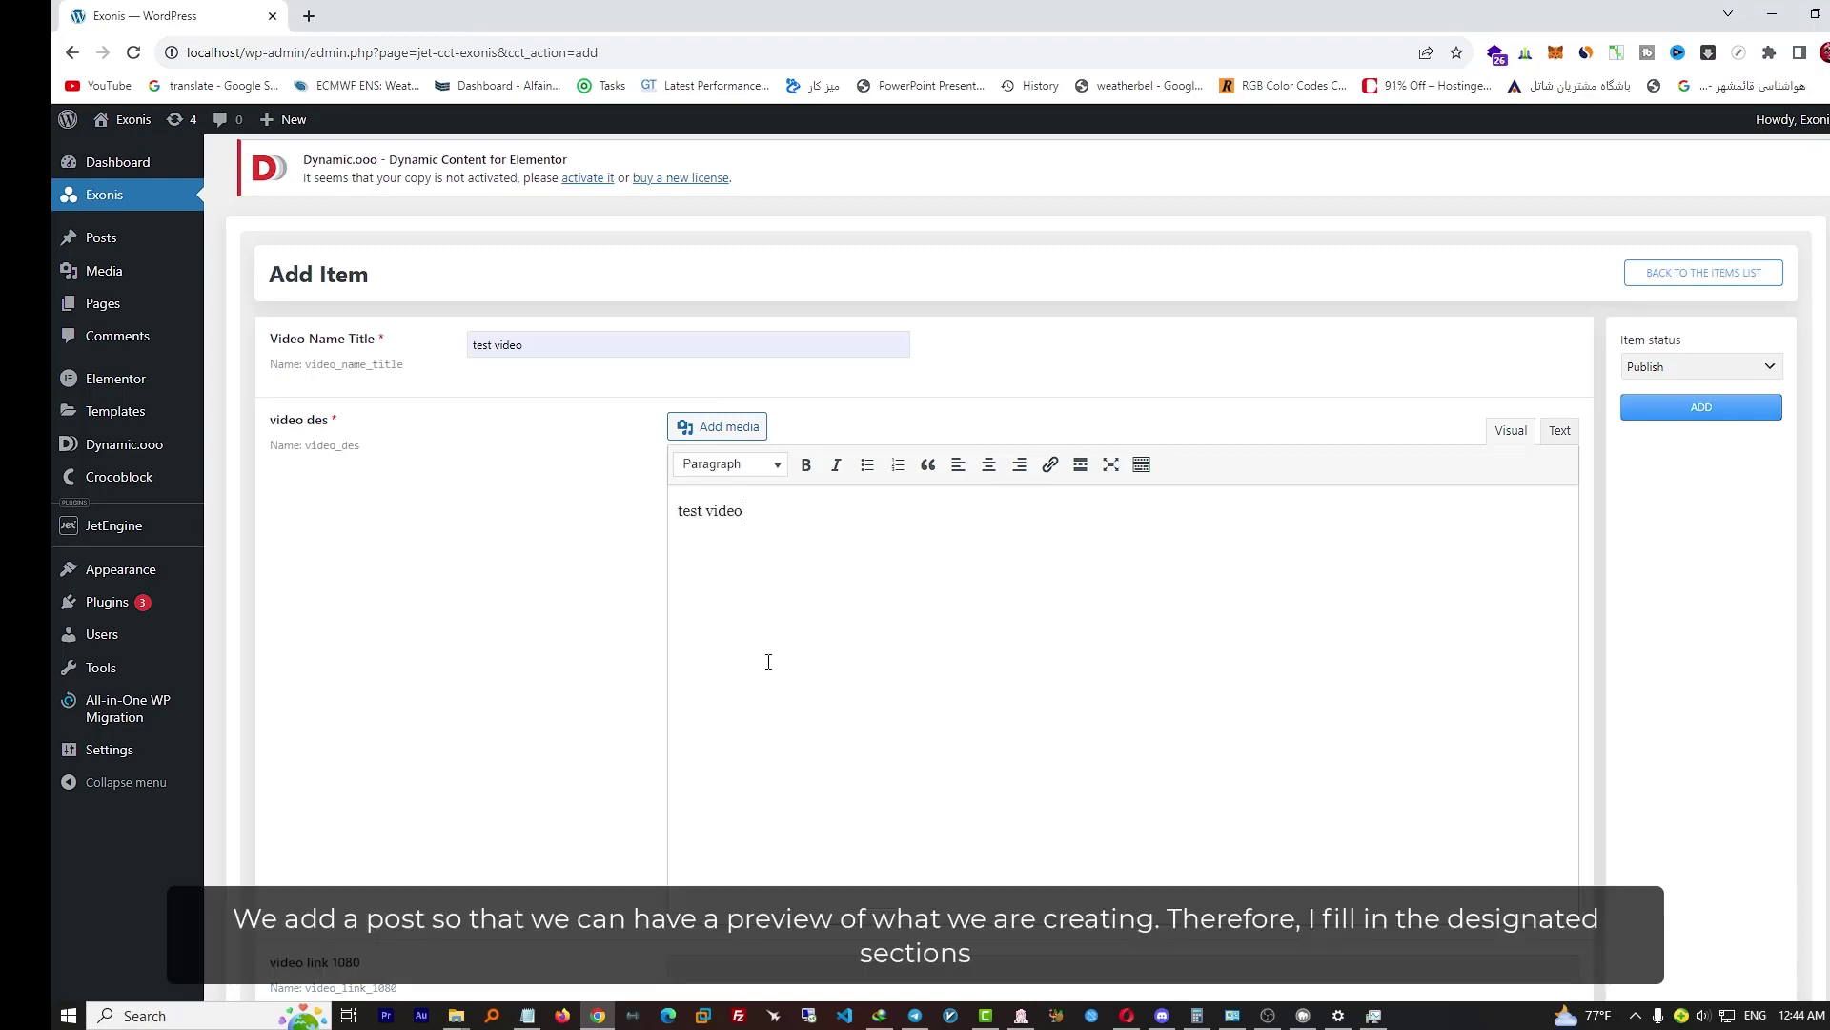
scroll(769, 661, "down", 3)
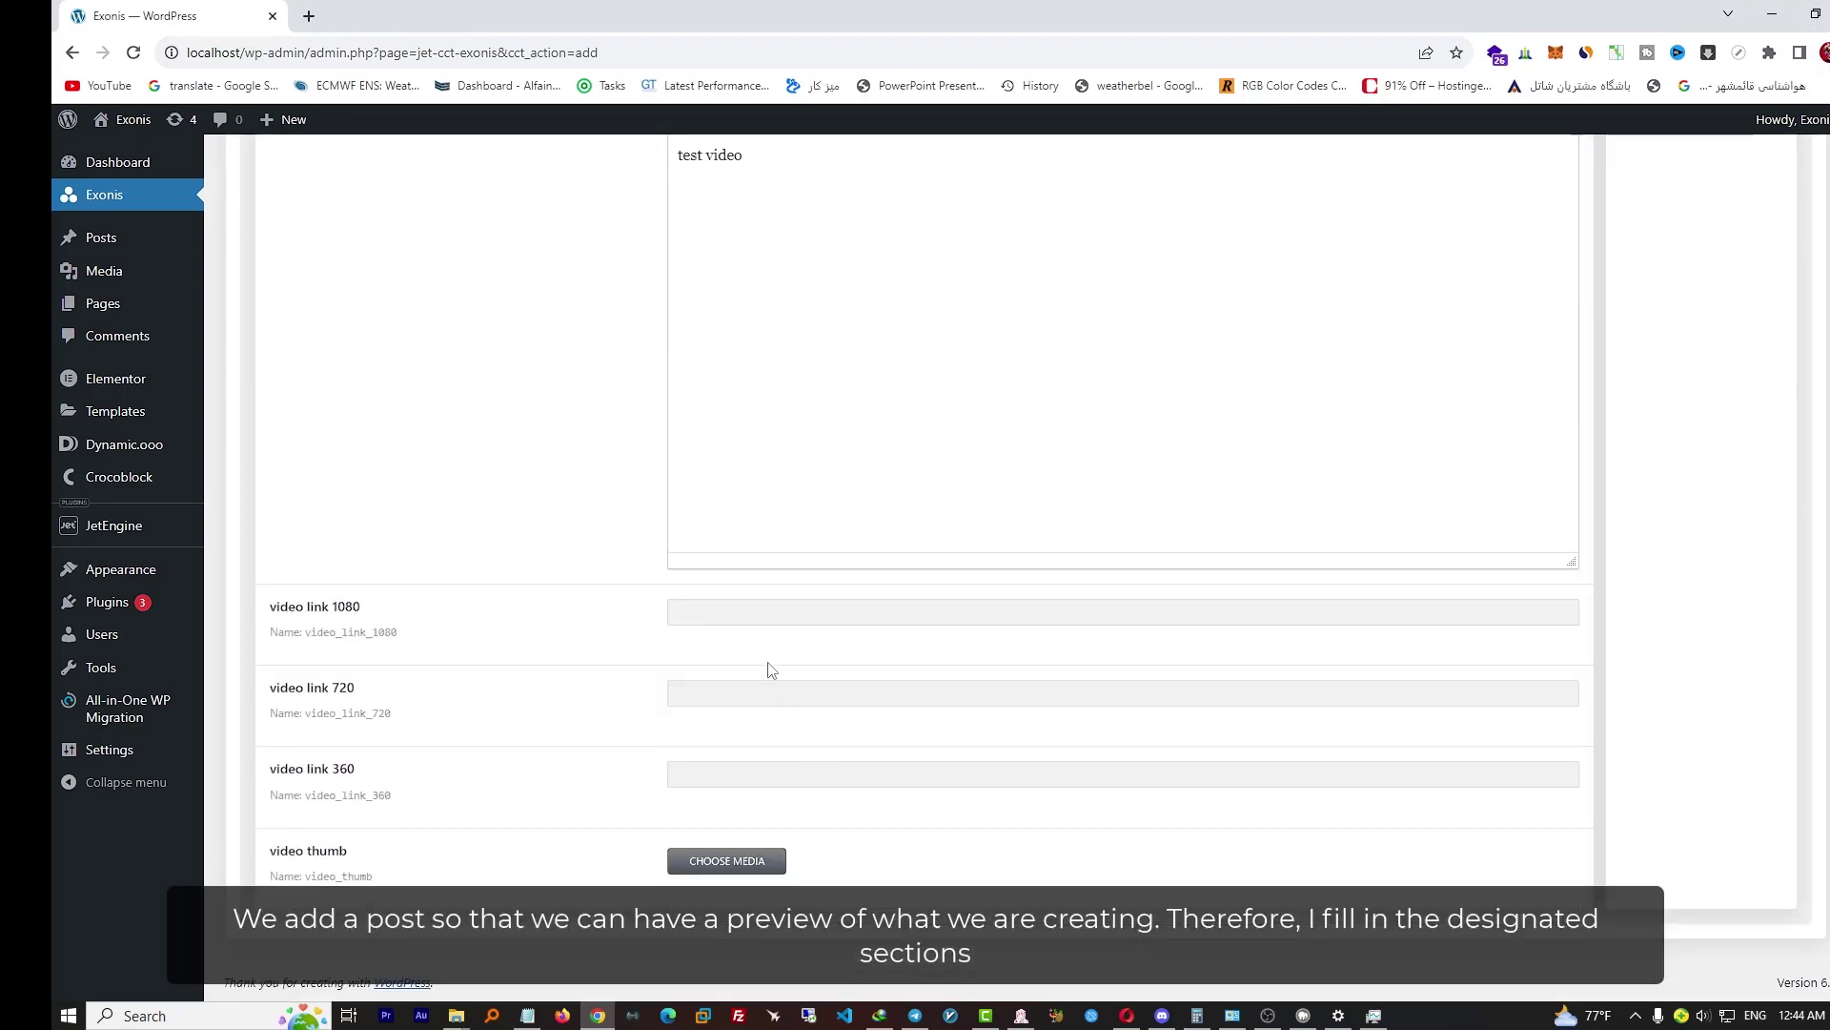
left_click(768, 612)
left_click(960, 759)
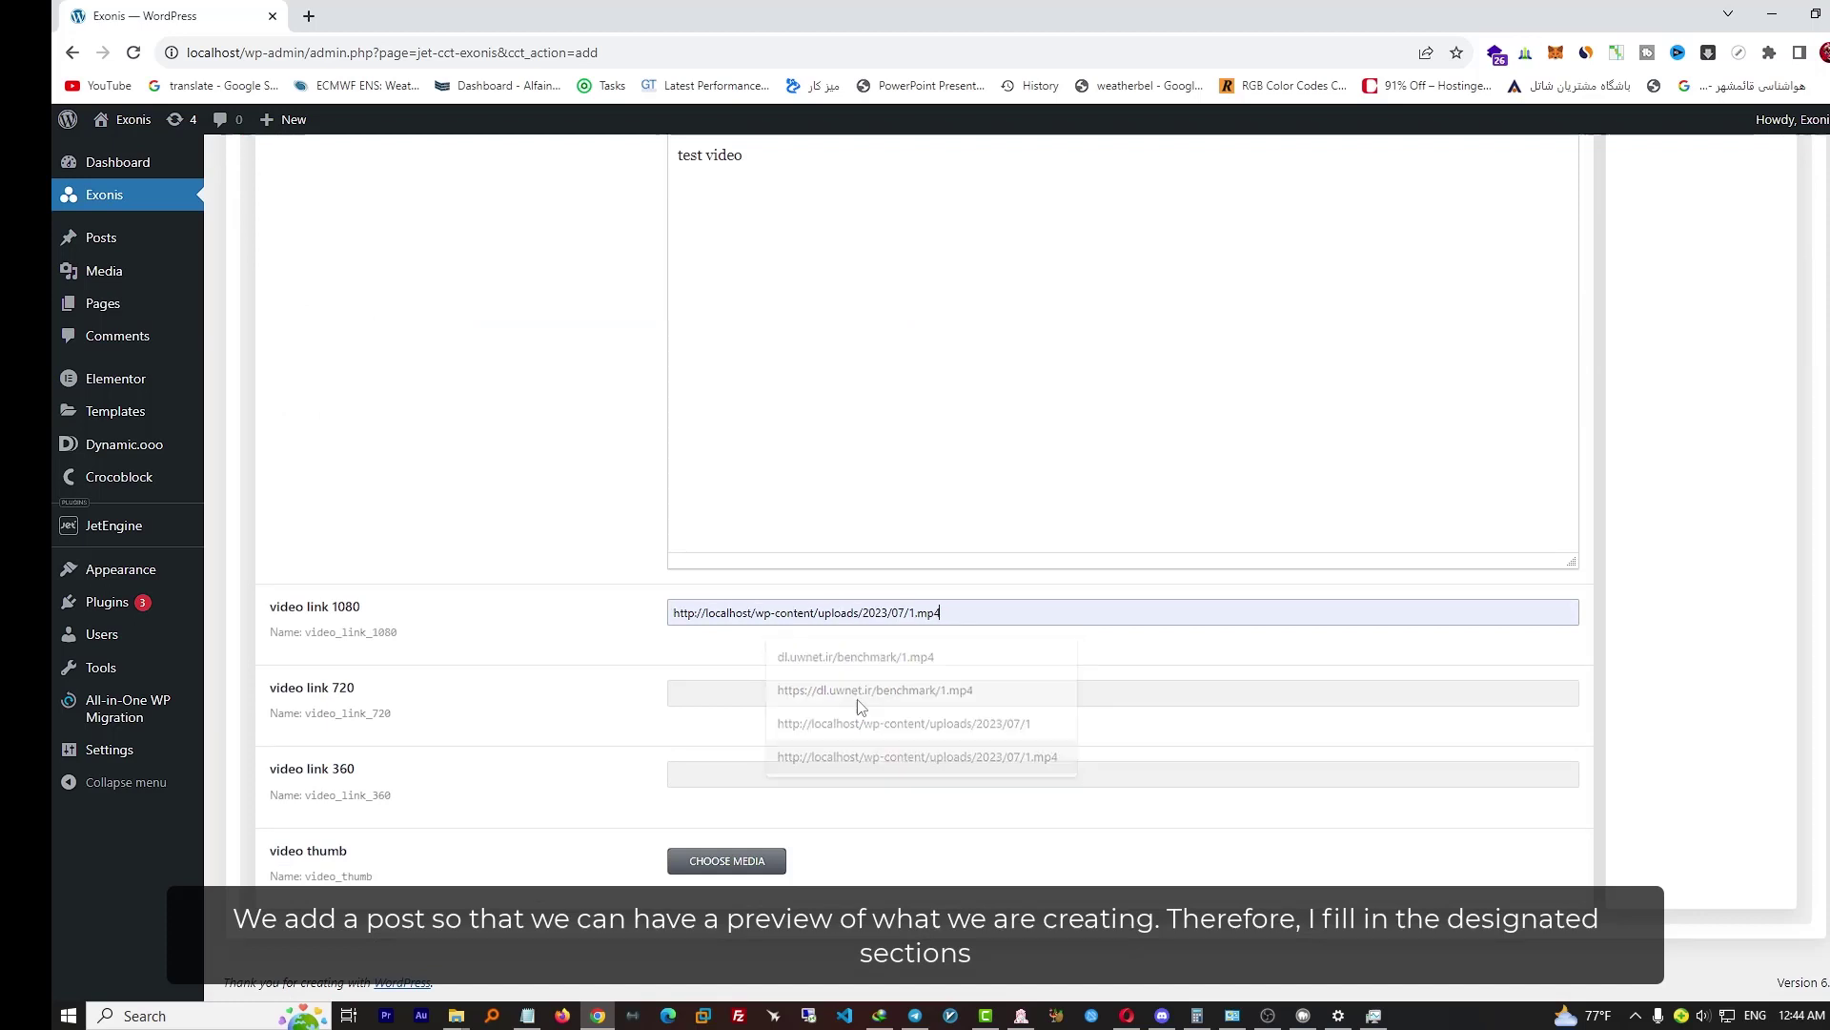
left_click(747, 693)
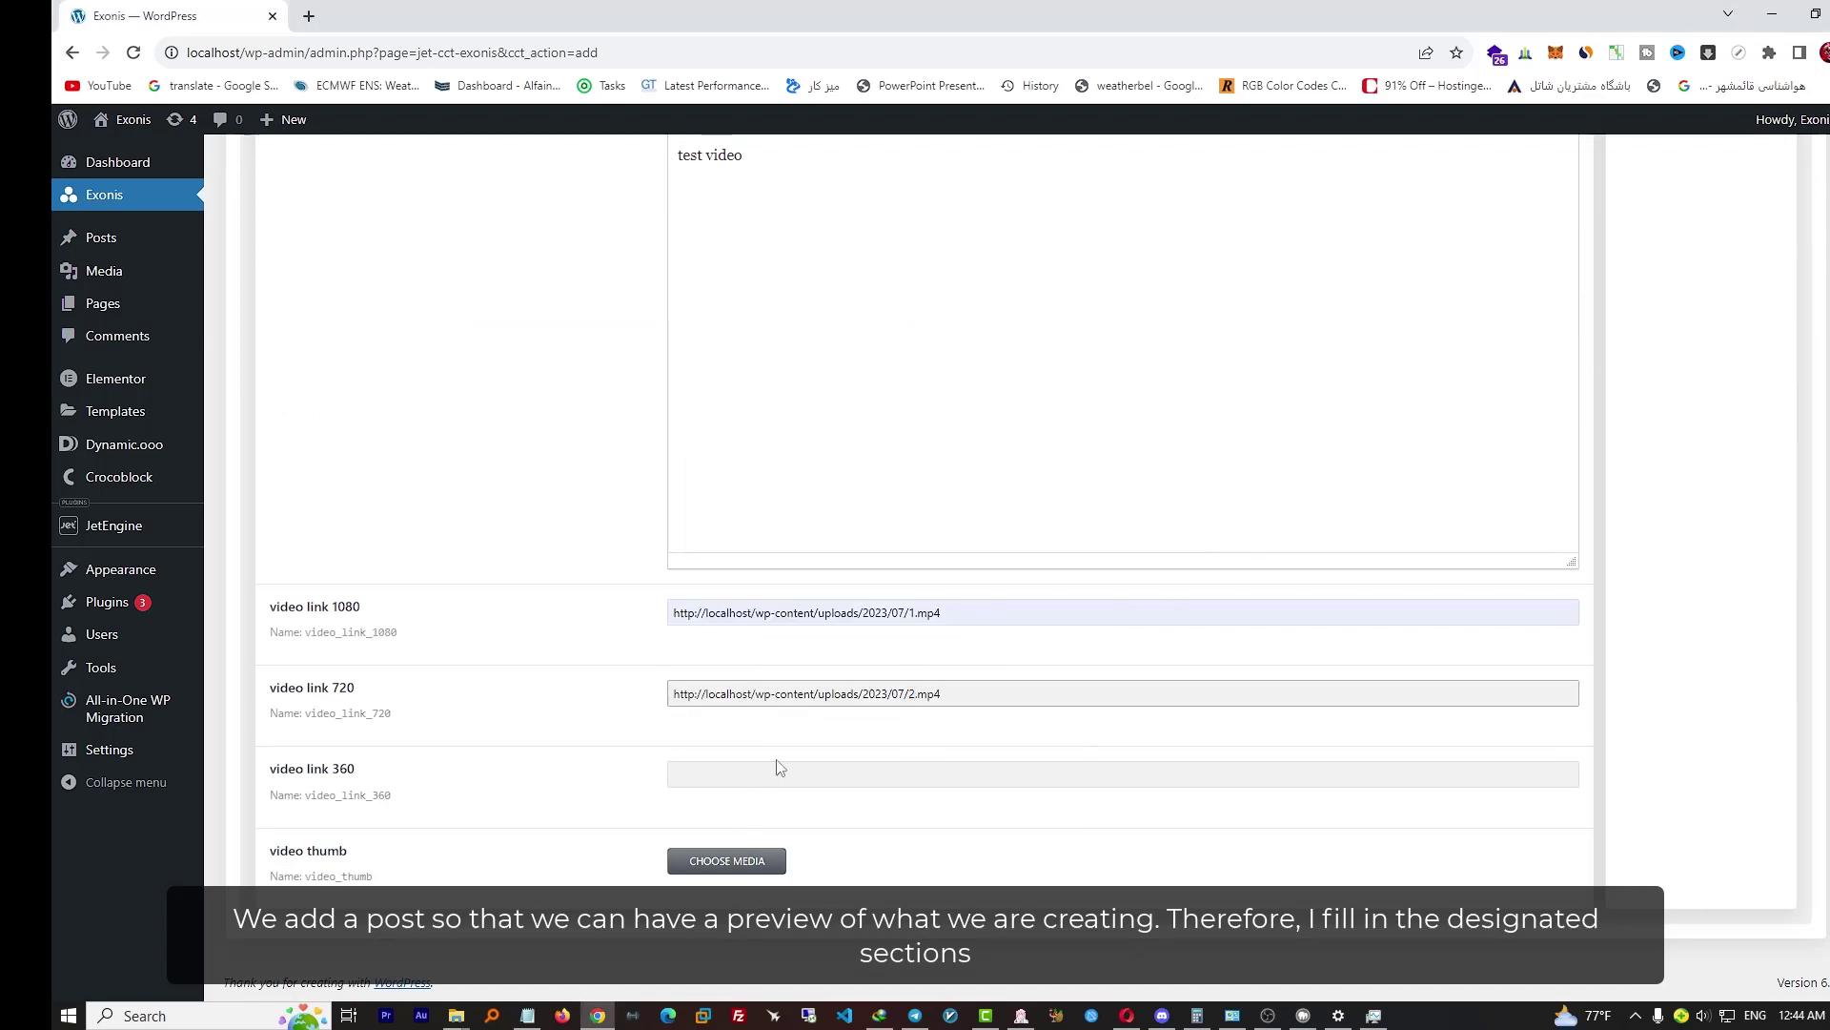
Attach the library image as the video thumb and save the Exonis item
left_click(727, 860)
left_click(162, 362)
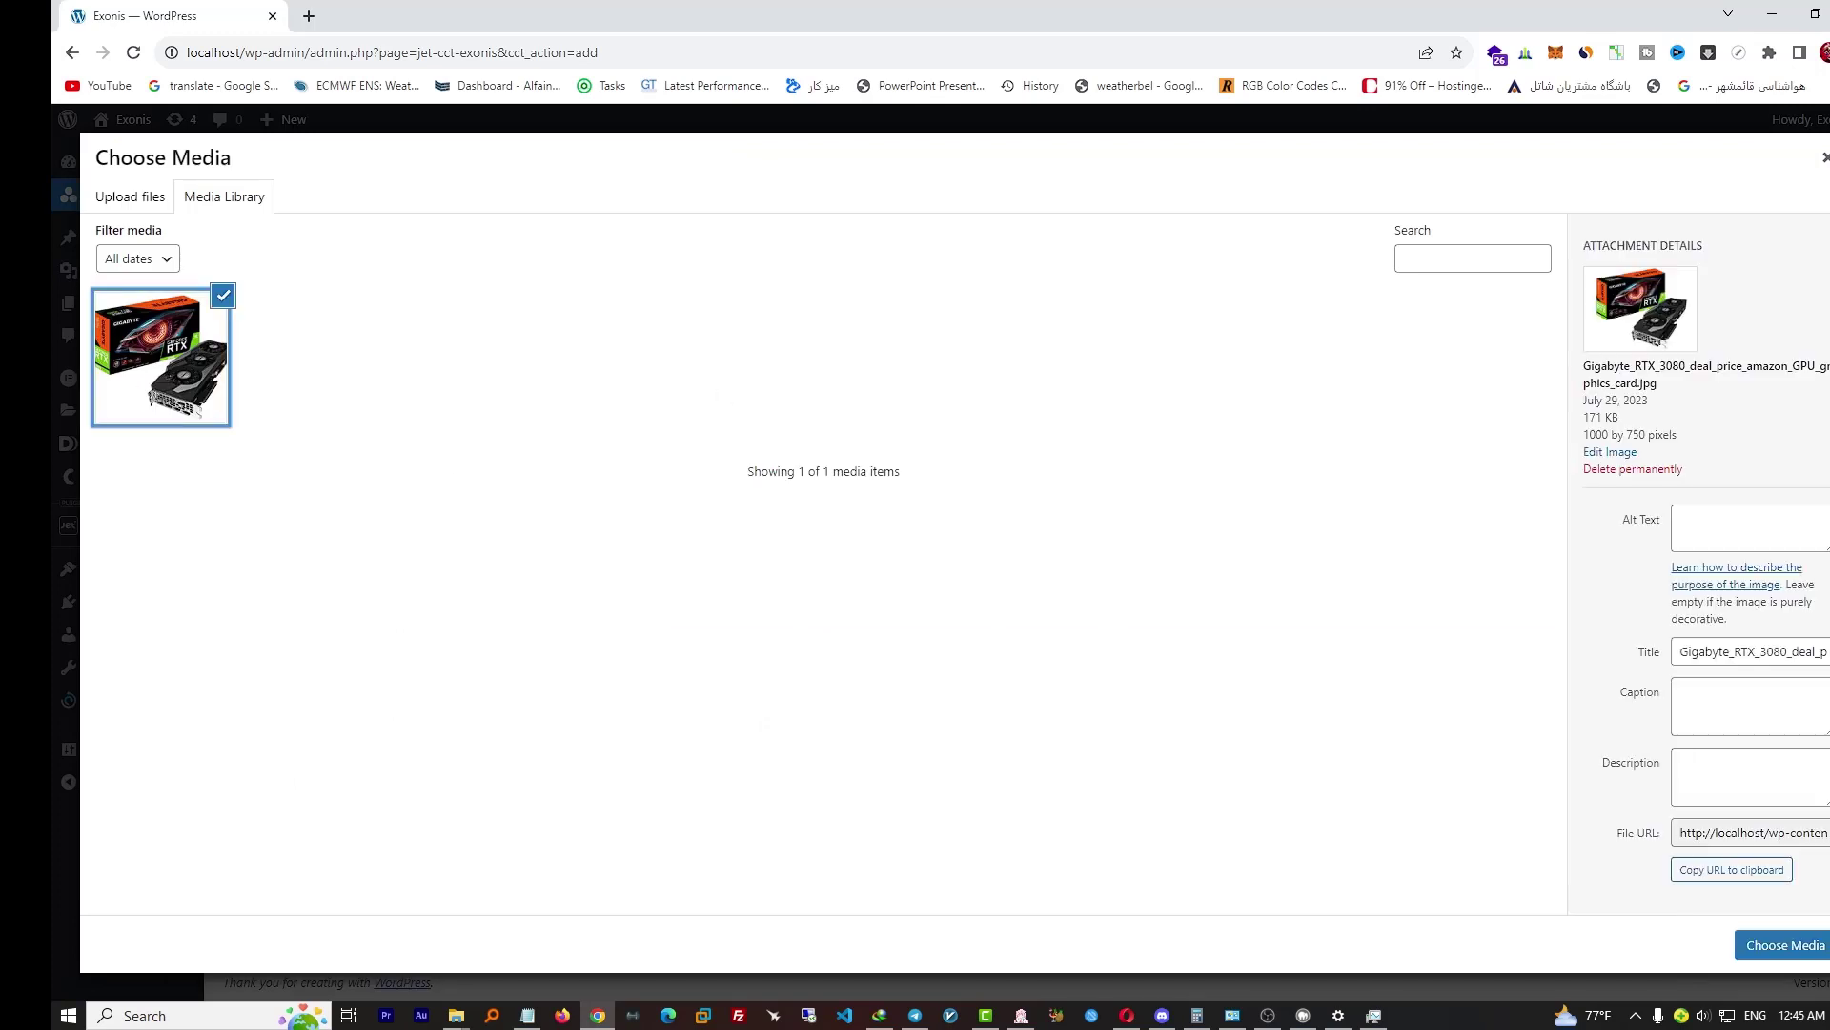
left_click(1787, 953)
scroll(1001, 682, "down", 1)
scroll(1554, 367, "up", 5)
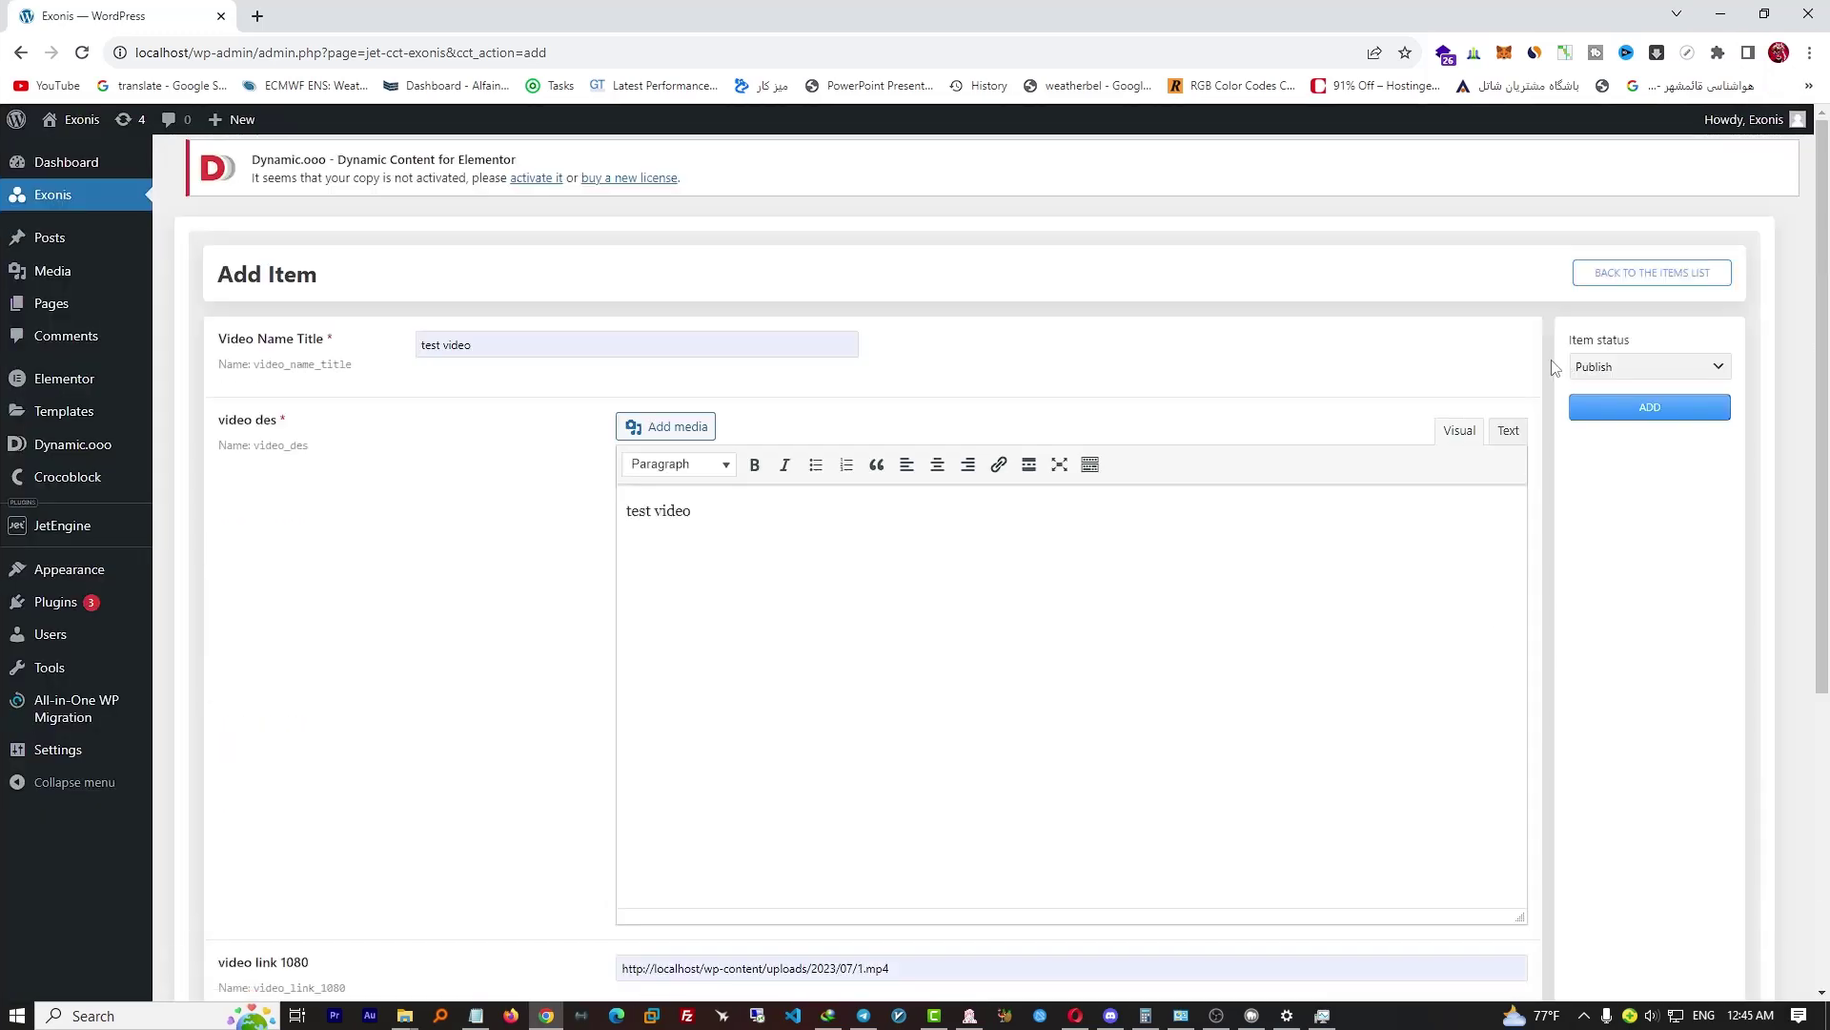
left_click(1632, 415)
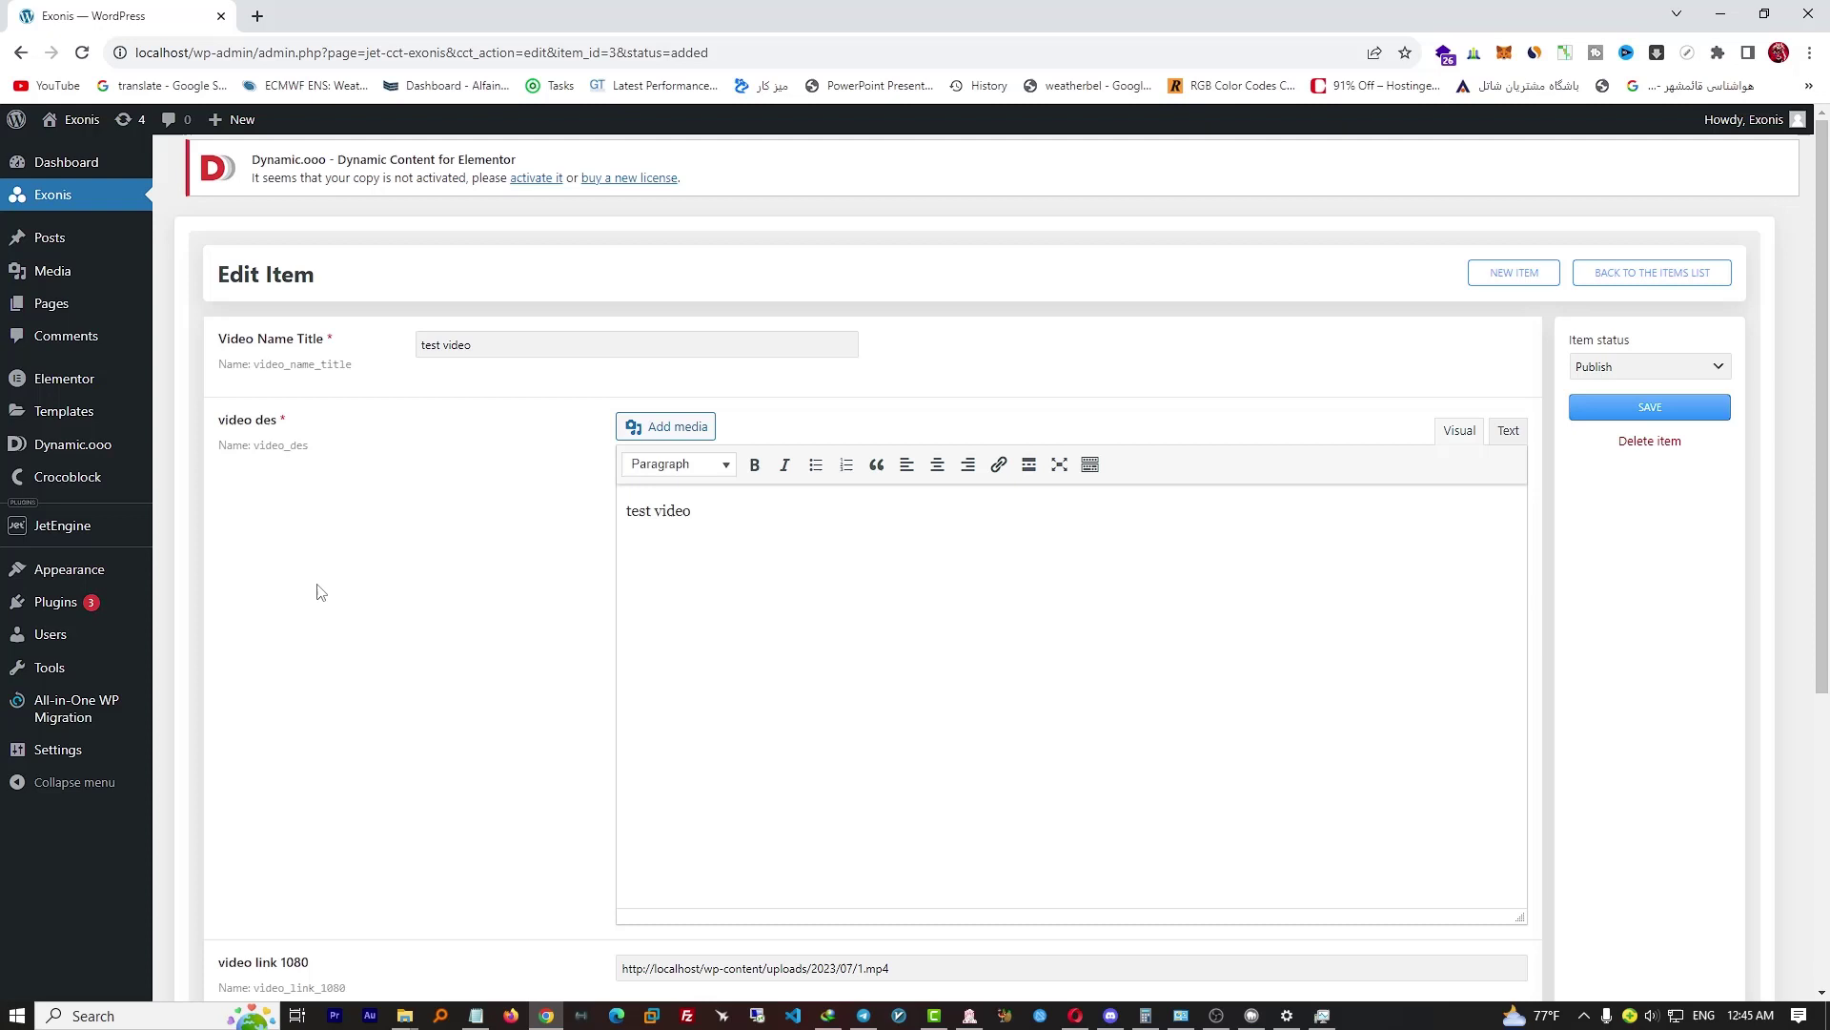
Create listing item 'test' with source Custom Content Type, content type Exonis, built in Elementor
mouse_move(94, 542)
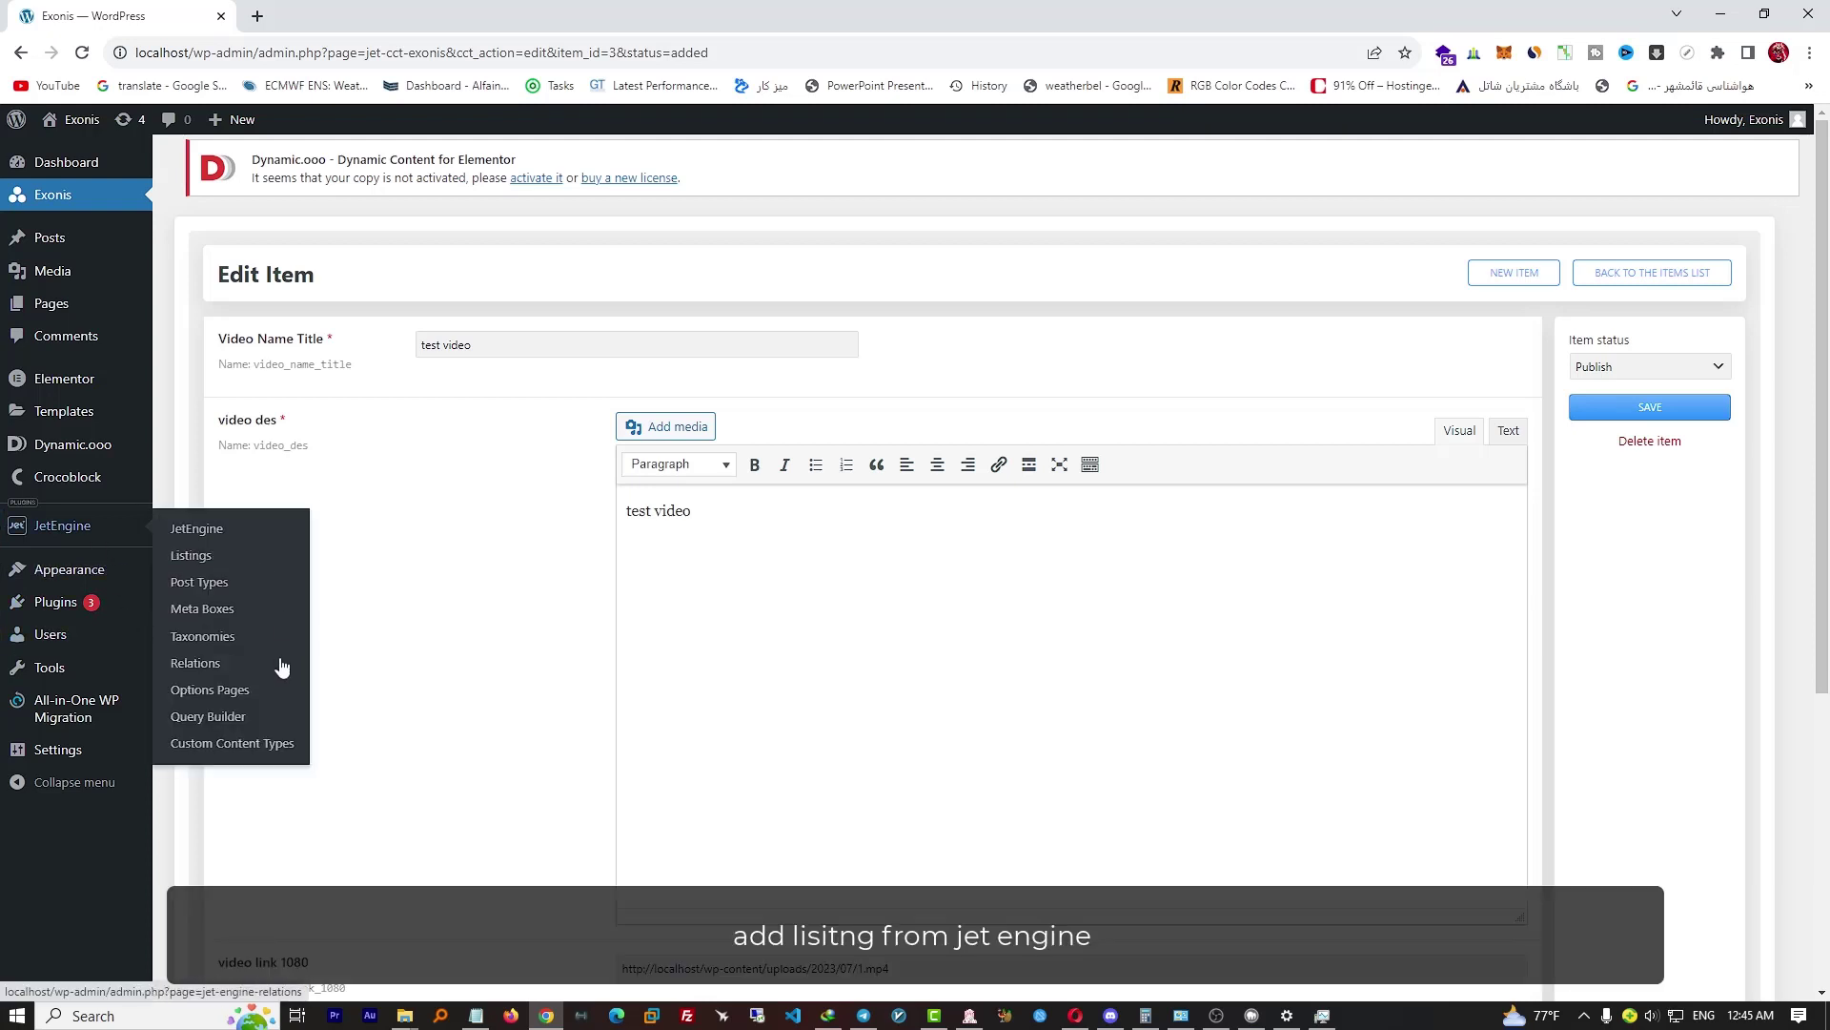
left_click(193, 556)
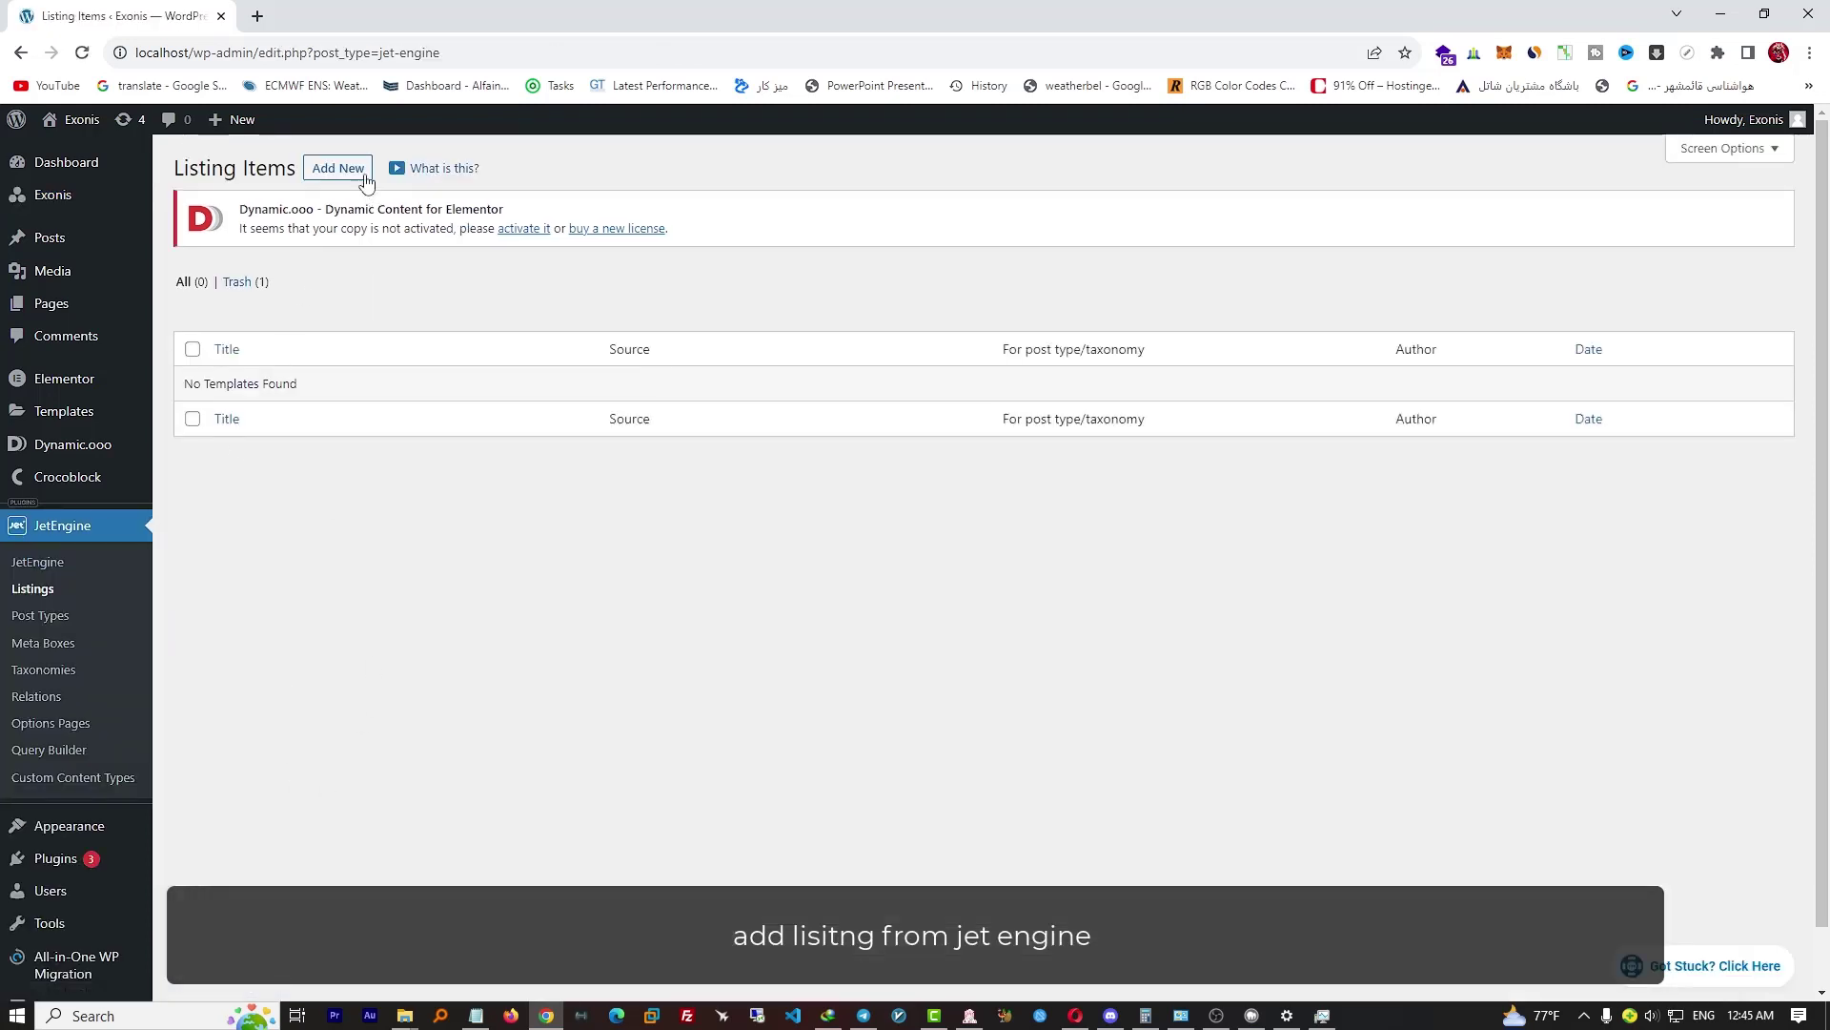
left_click(365, 181)
left_click(699, 436)
left_click(717, 567)
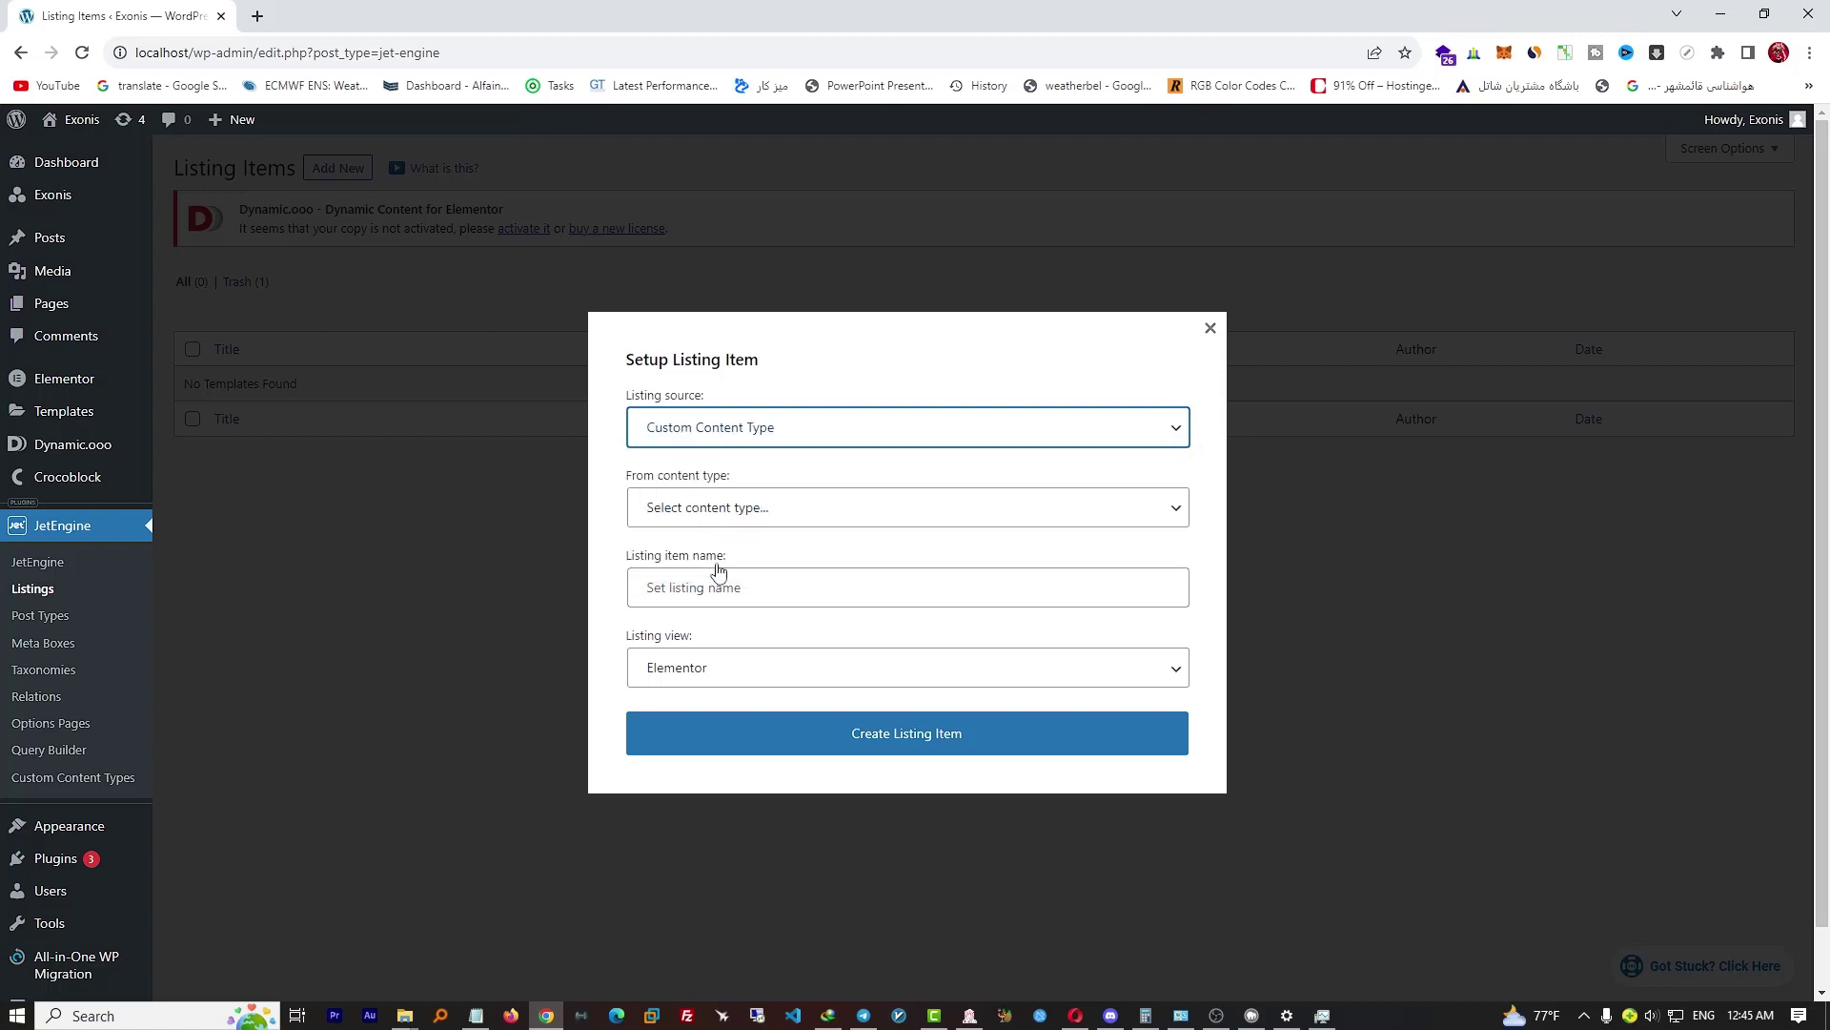
left_click(725, 514)
left_click(720, 548)
left_click(715, 600)
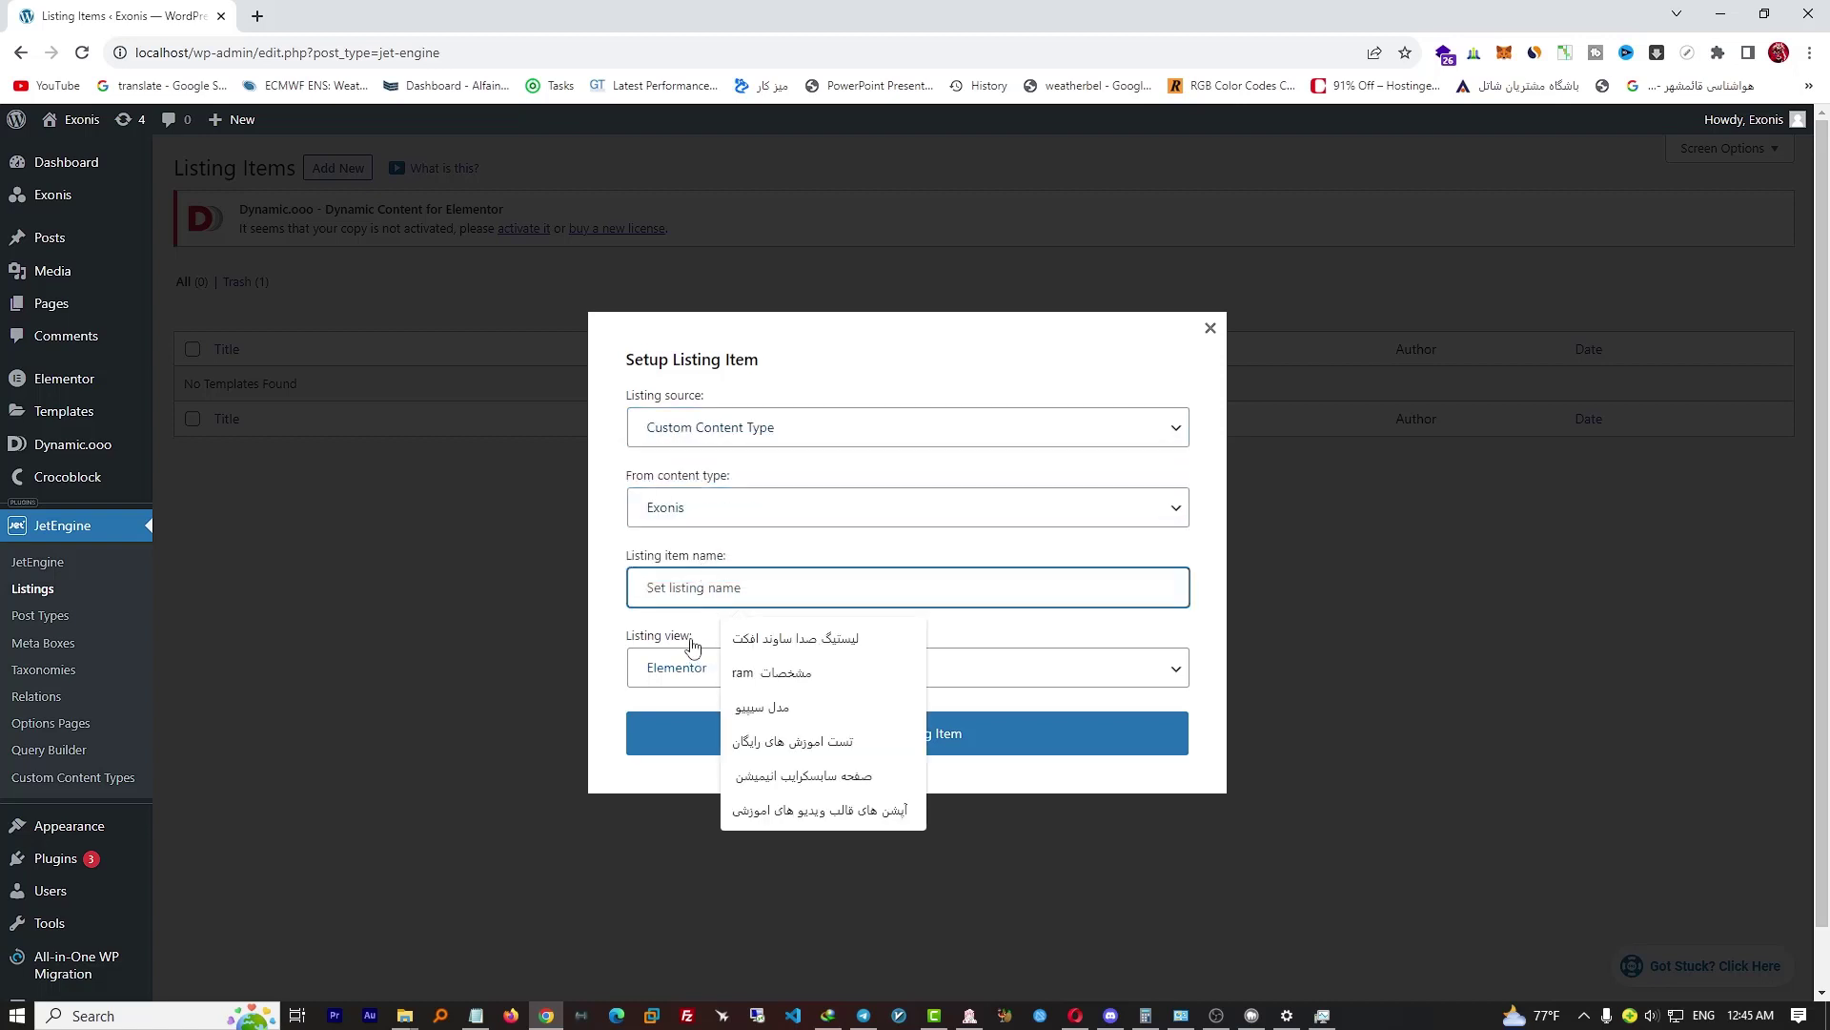
type("test")
left_click(693, 735)
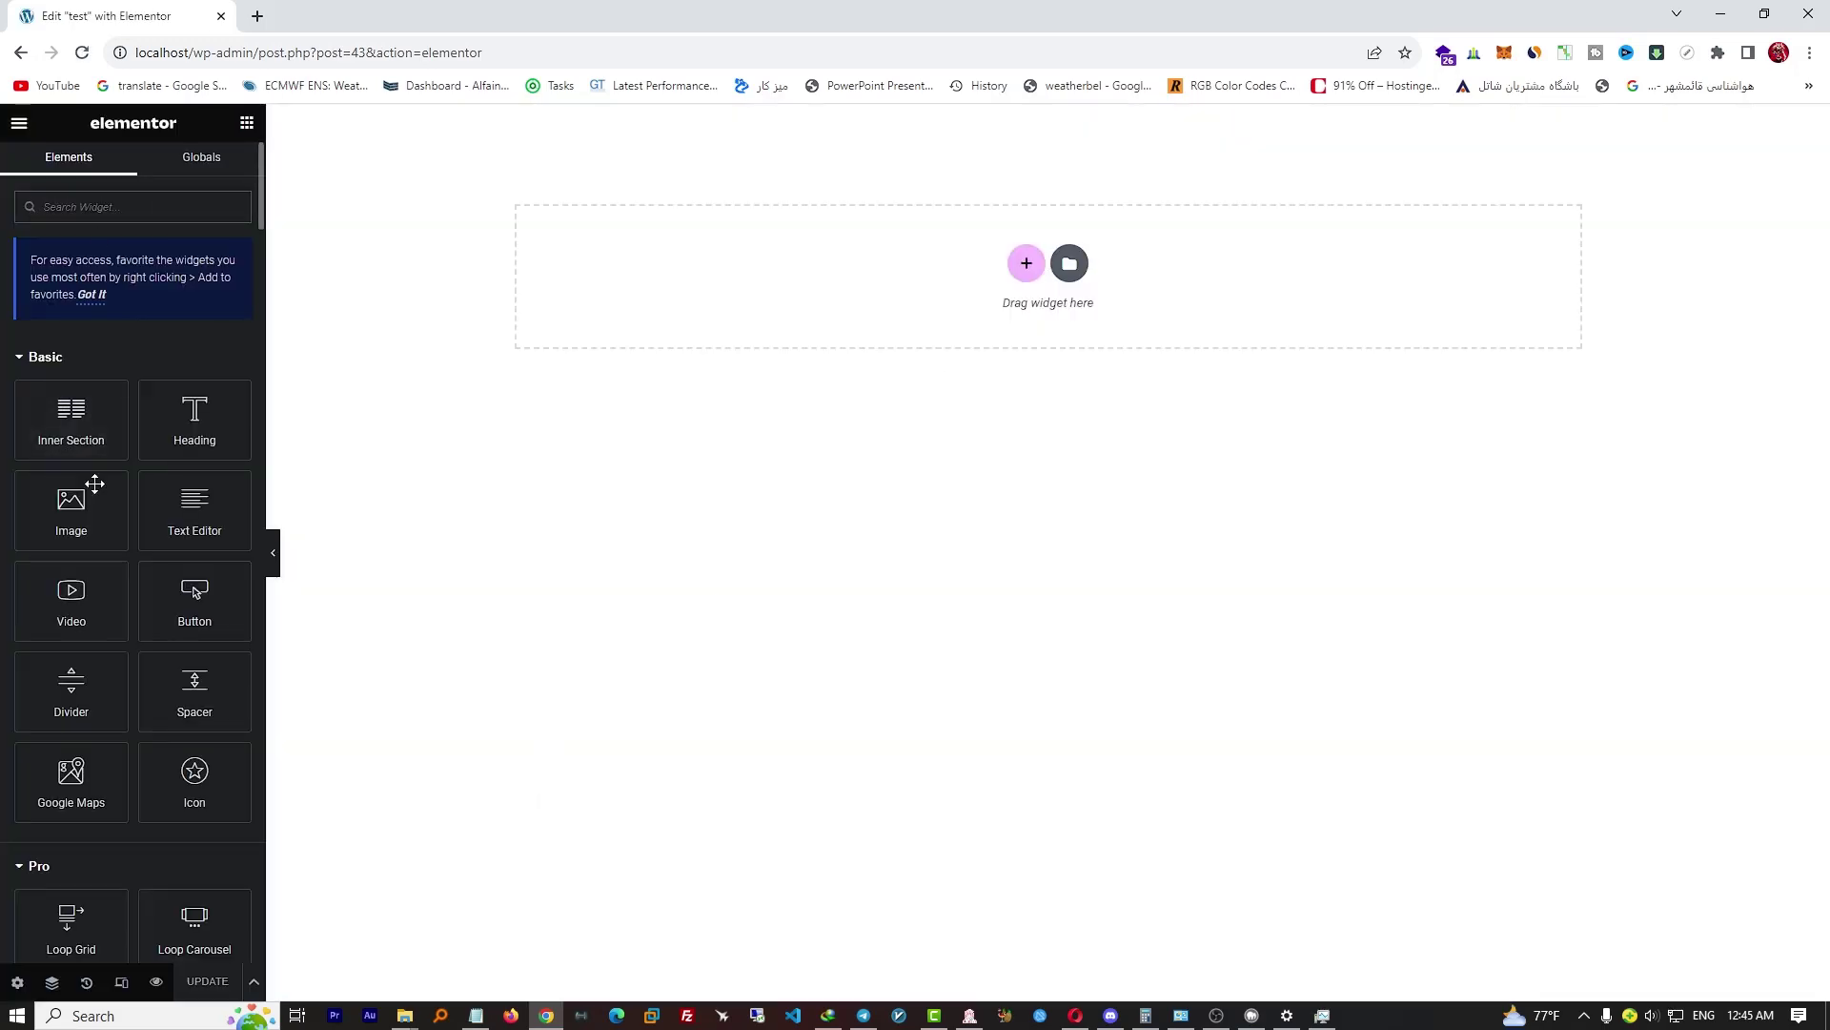
Add the AZ Video Player to the section, set Video Type to HTML5, and expand Item #1
scroll(94, 483, "down", 20)
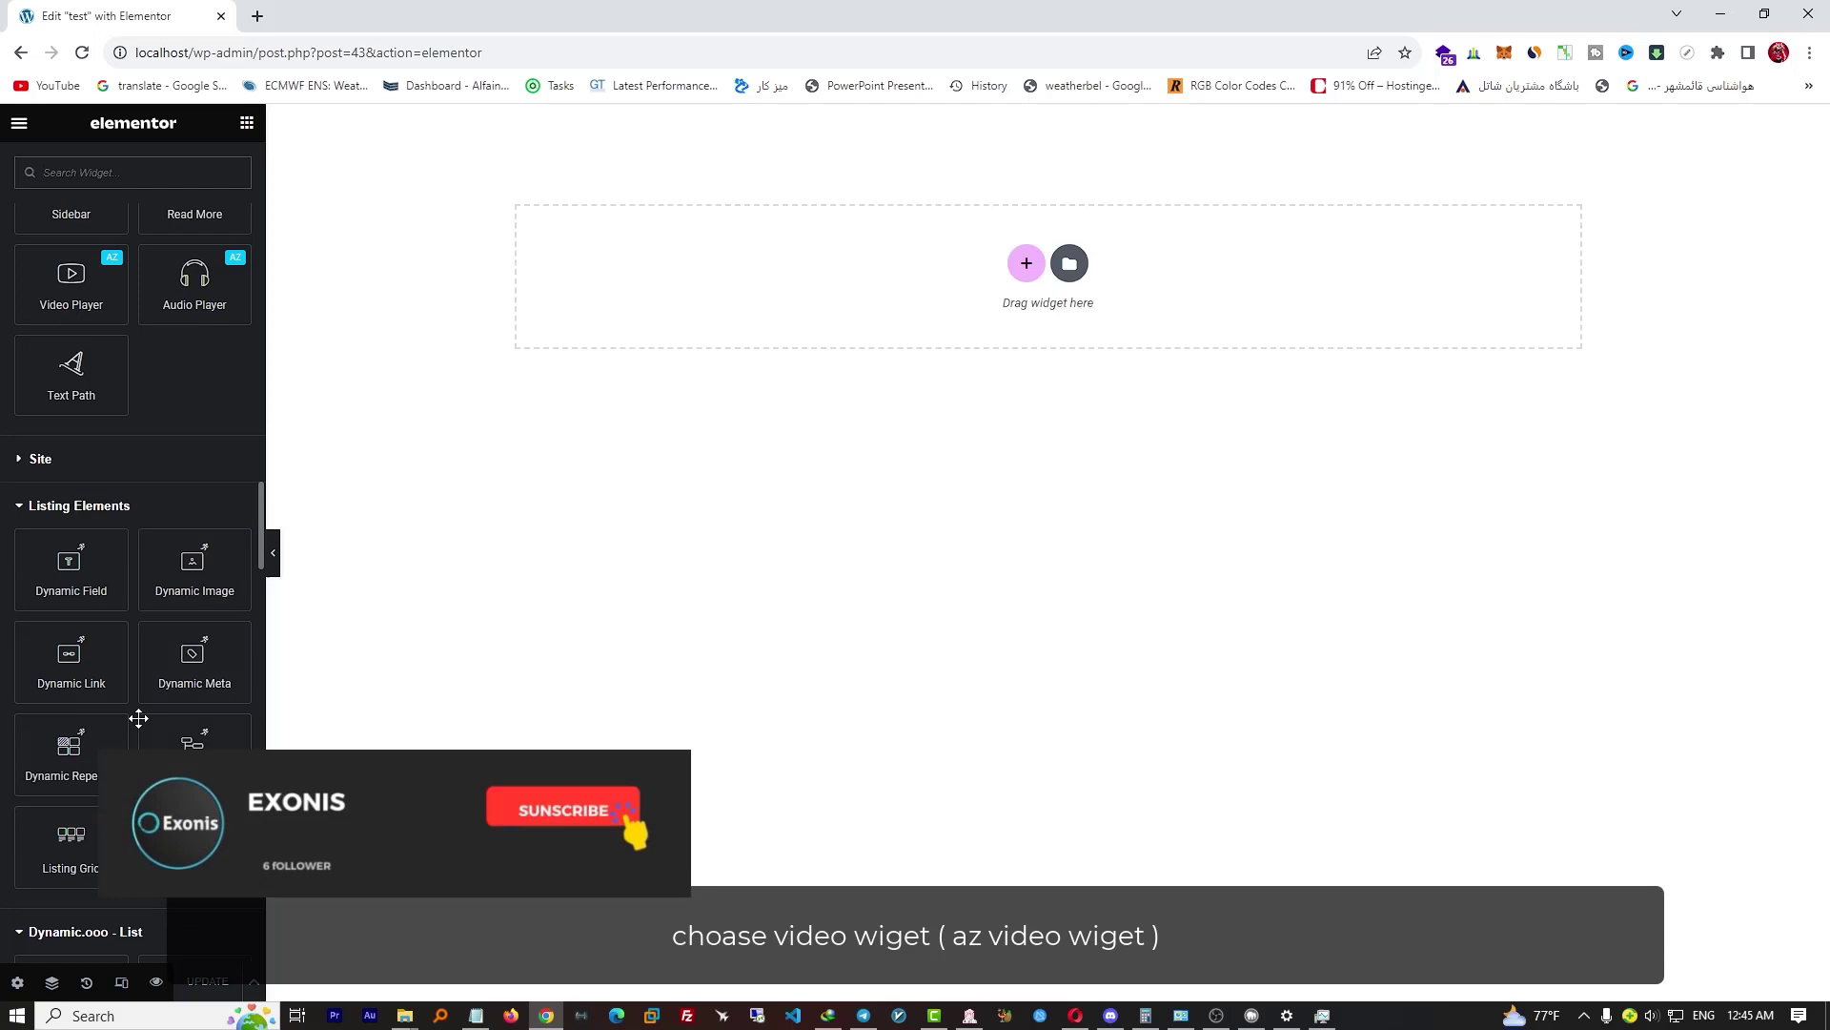
scroll(138, 718, "up", 3)
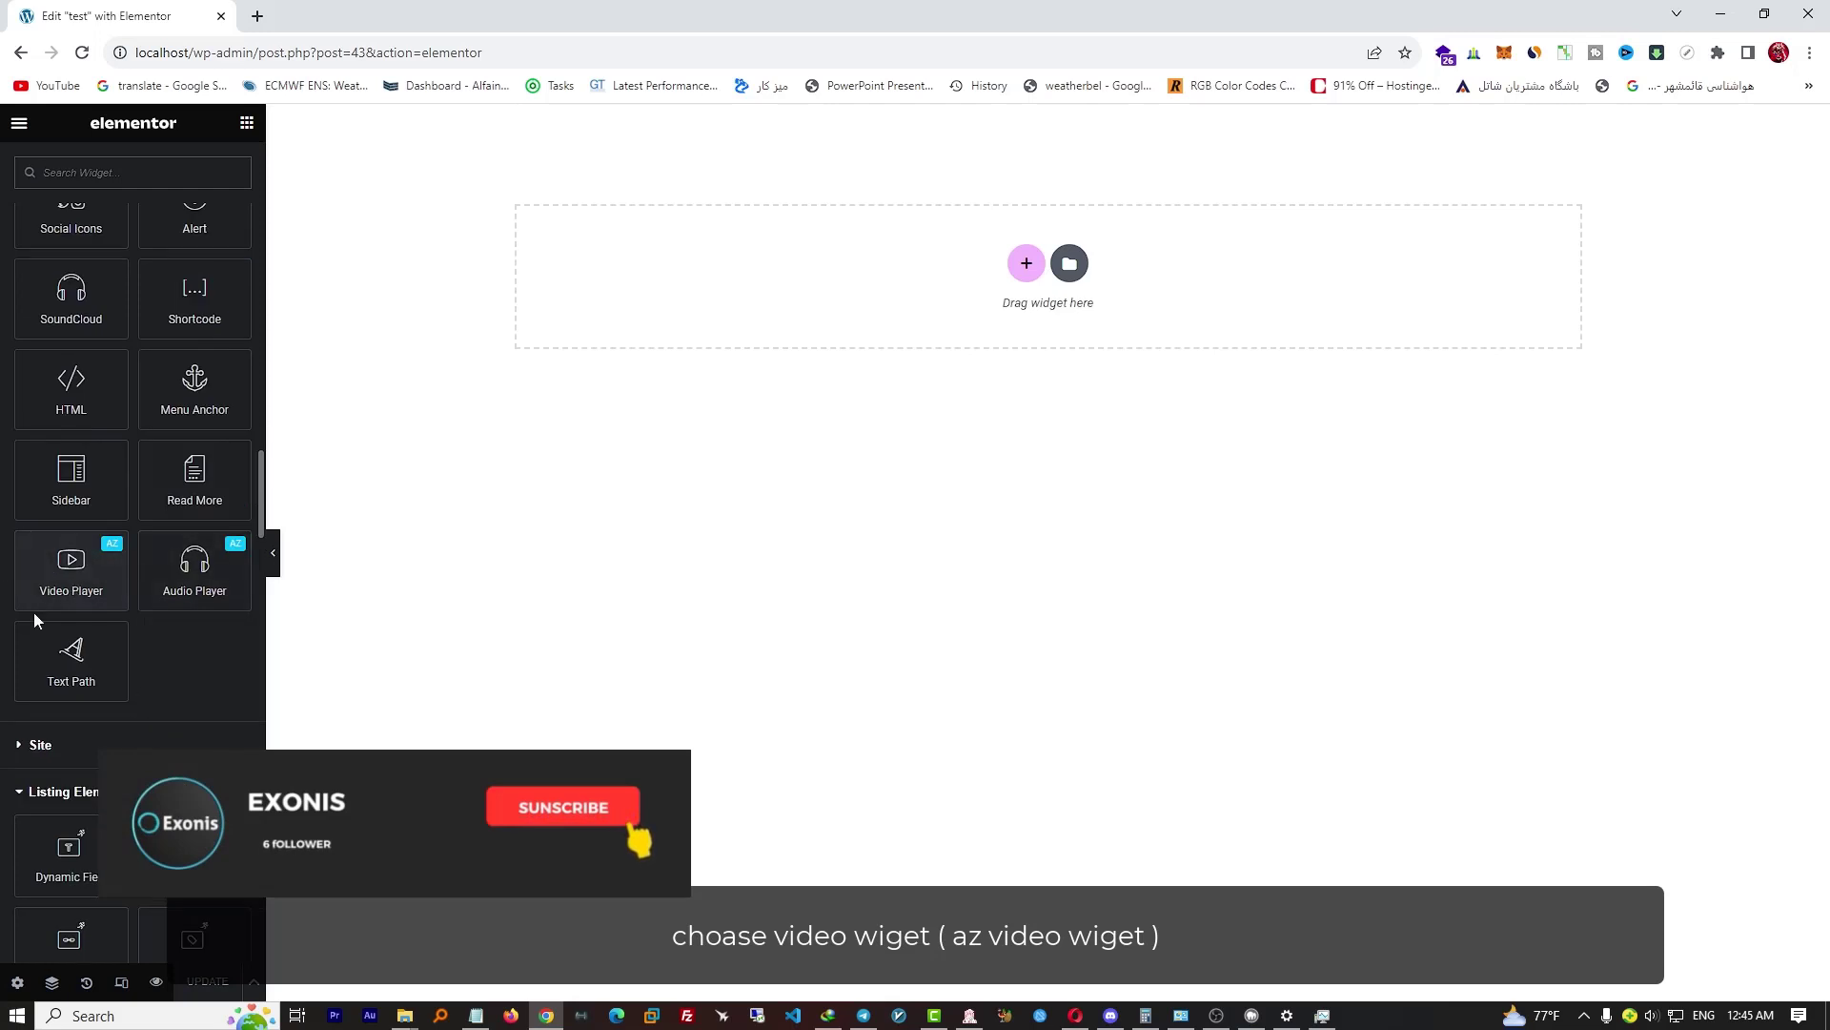
left_click_drag(43, 598, 1026, 269)
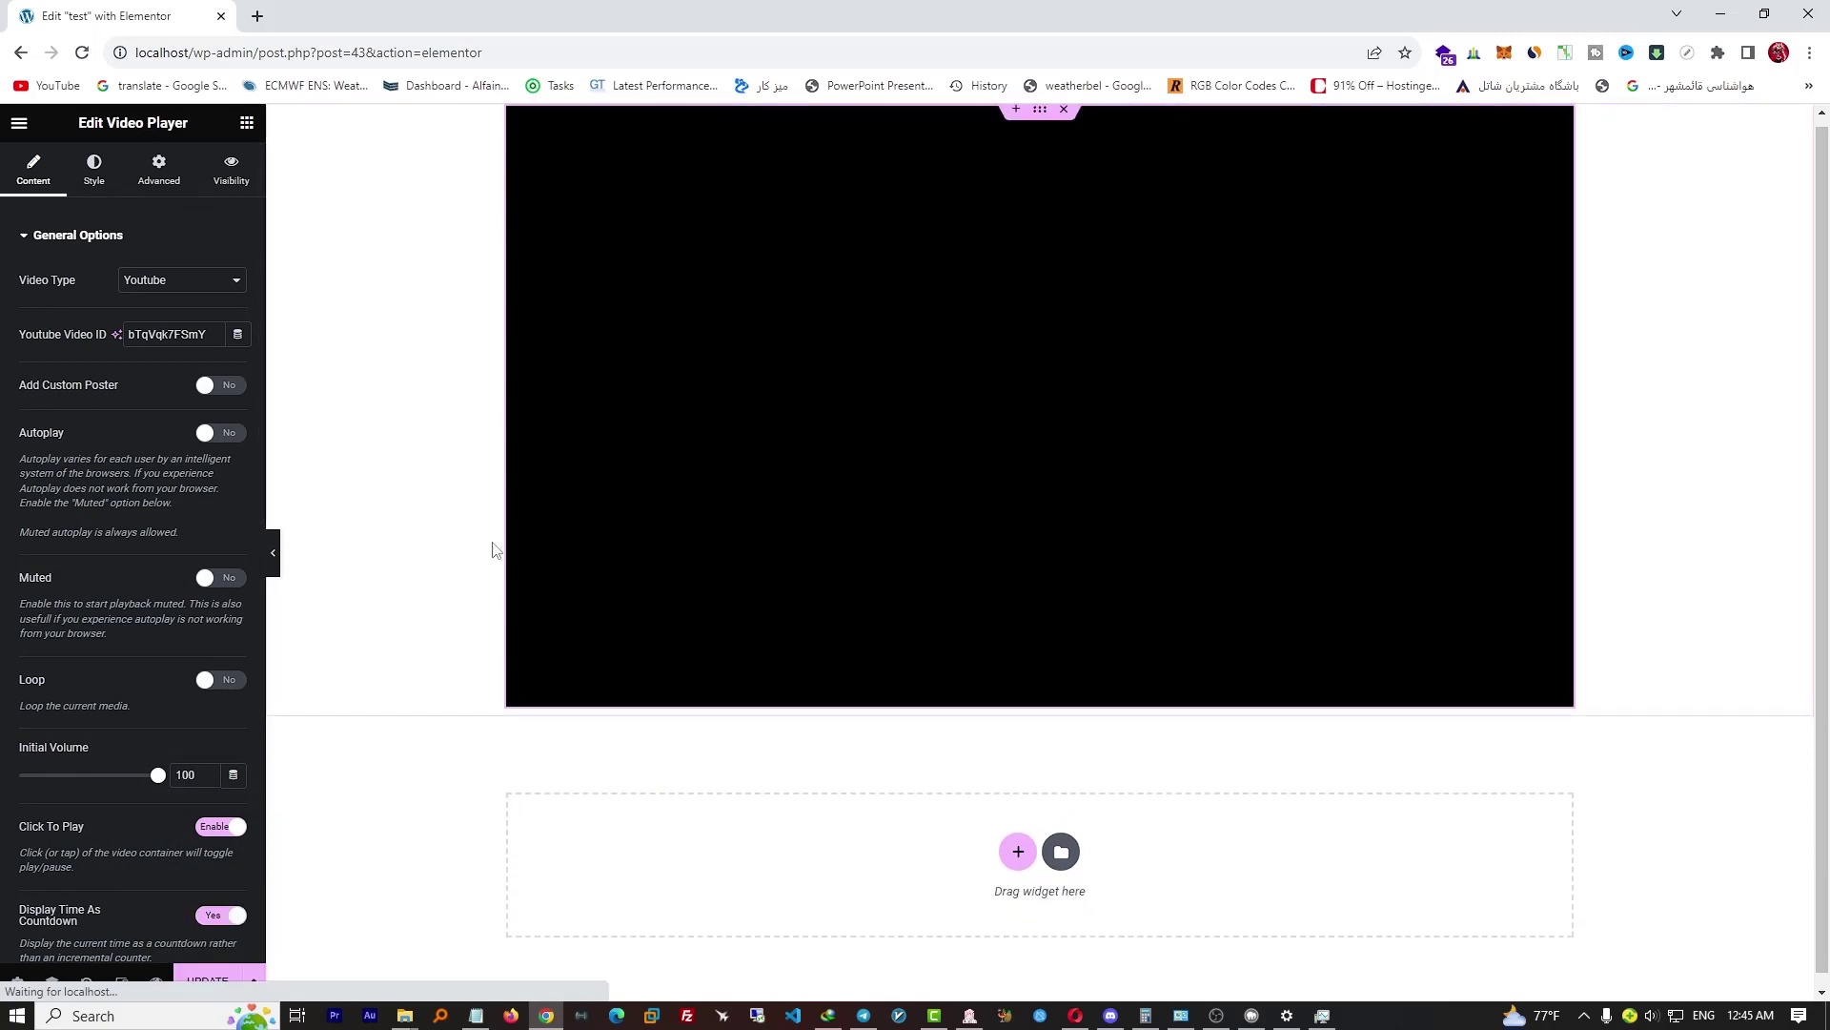
left_click(200, 330)
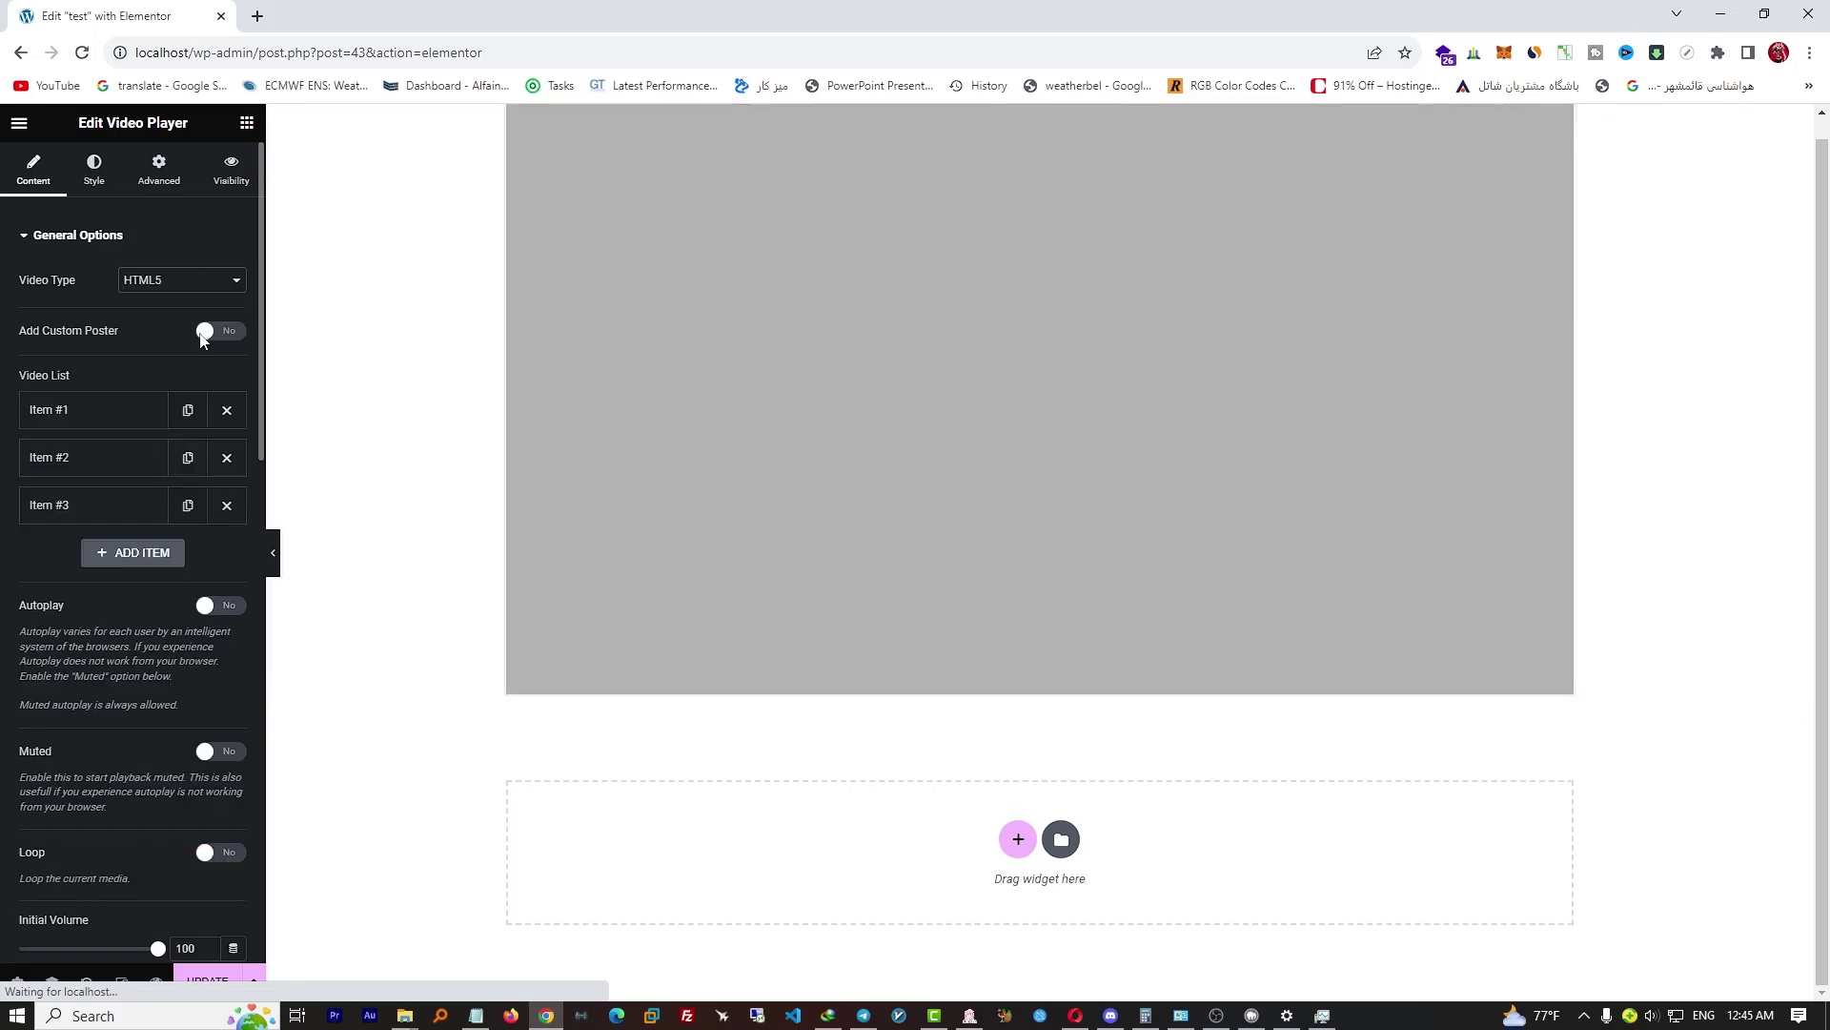
left_click(110, 412)
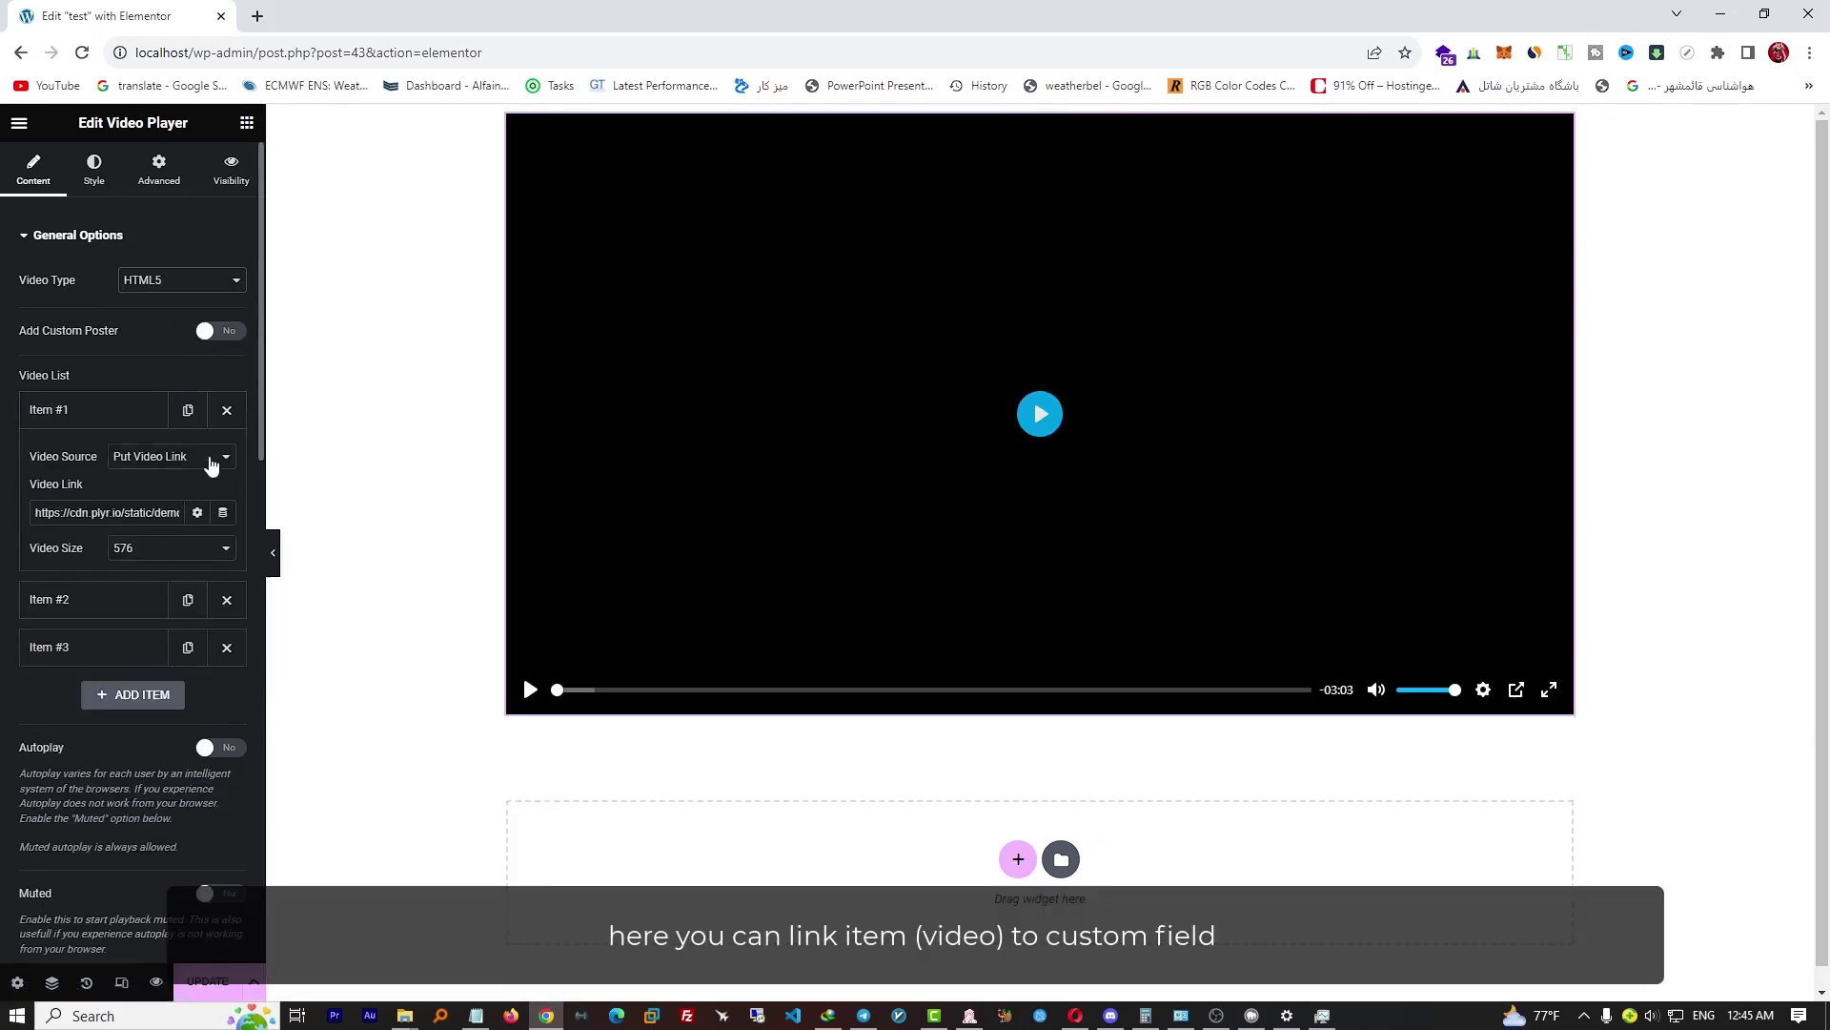
Make Item #1 a video link driven by the 'video link 1080' Custom Content Type Field tag
left_click(153, 477)
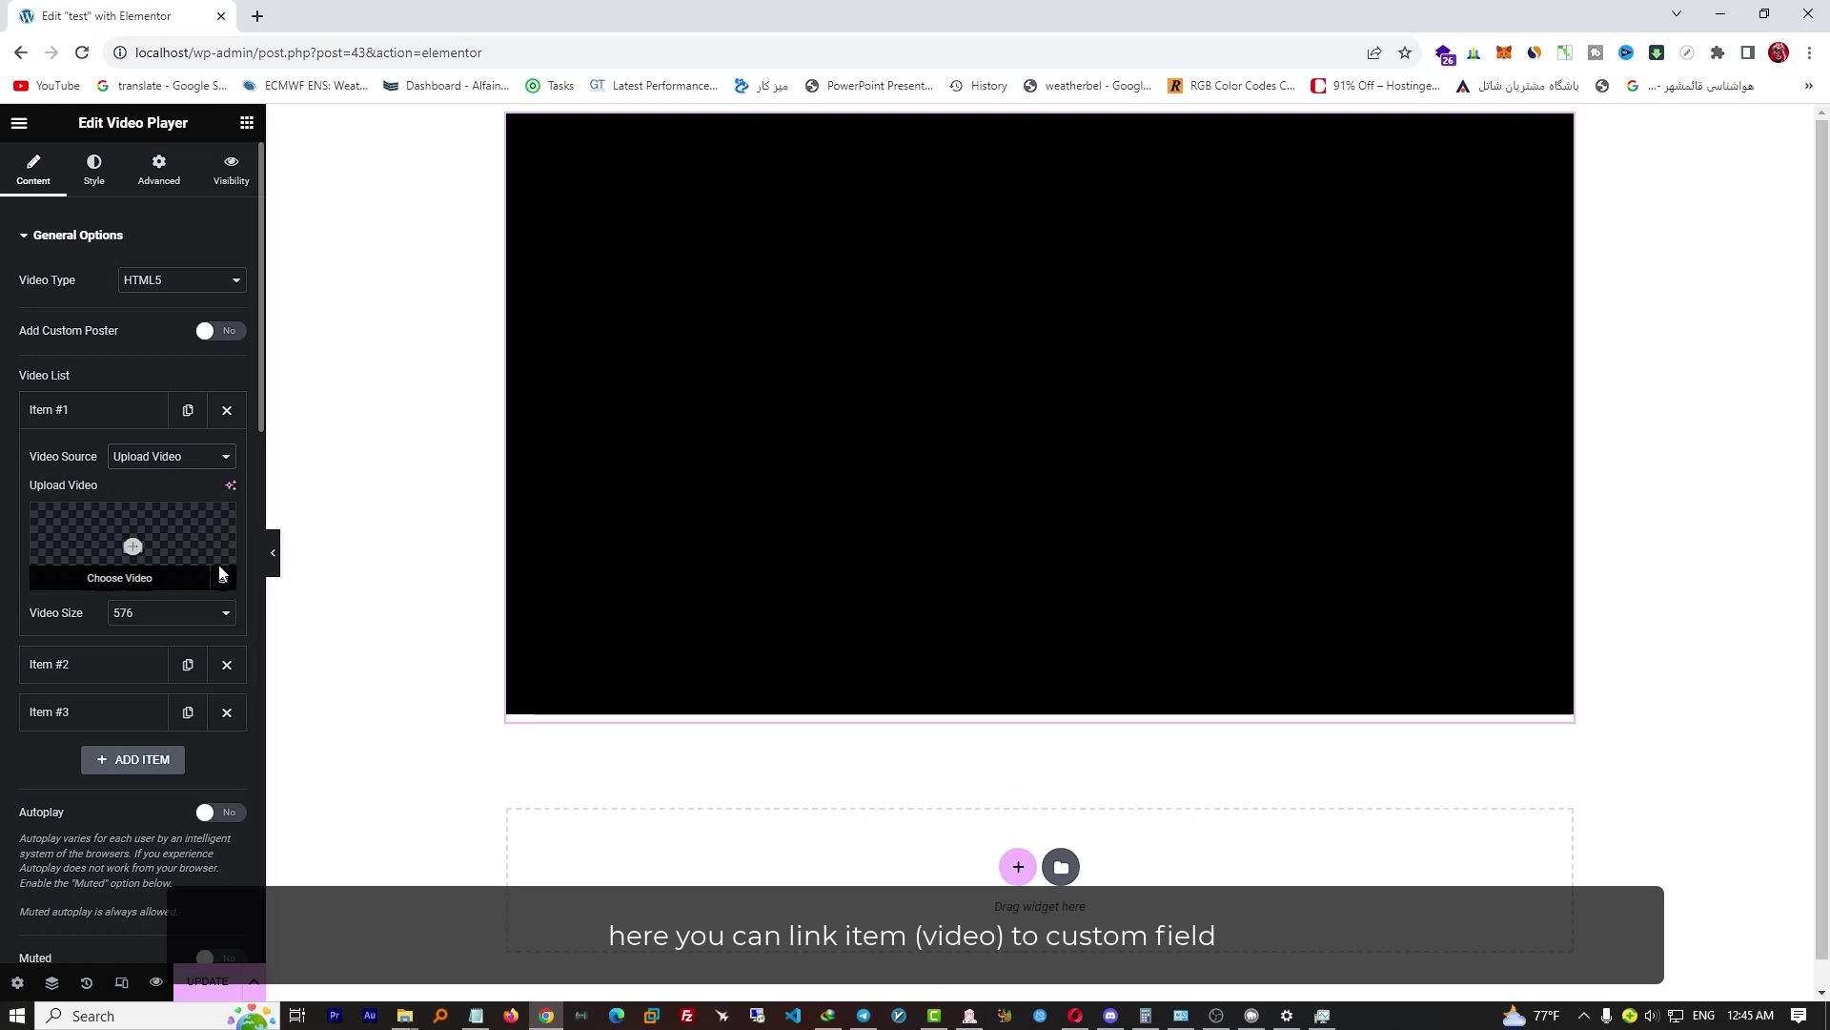
left_click(178, 458)
left_click(172, 491)
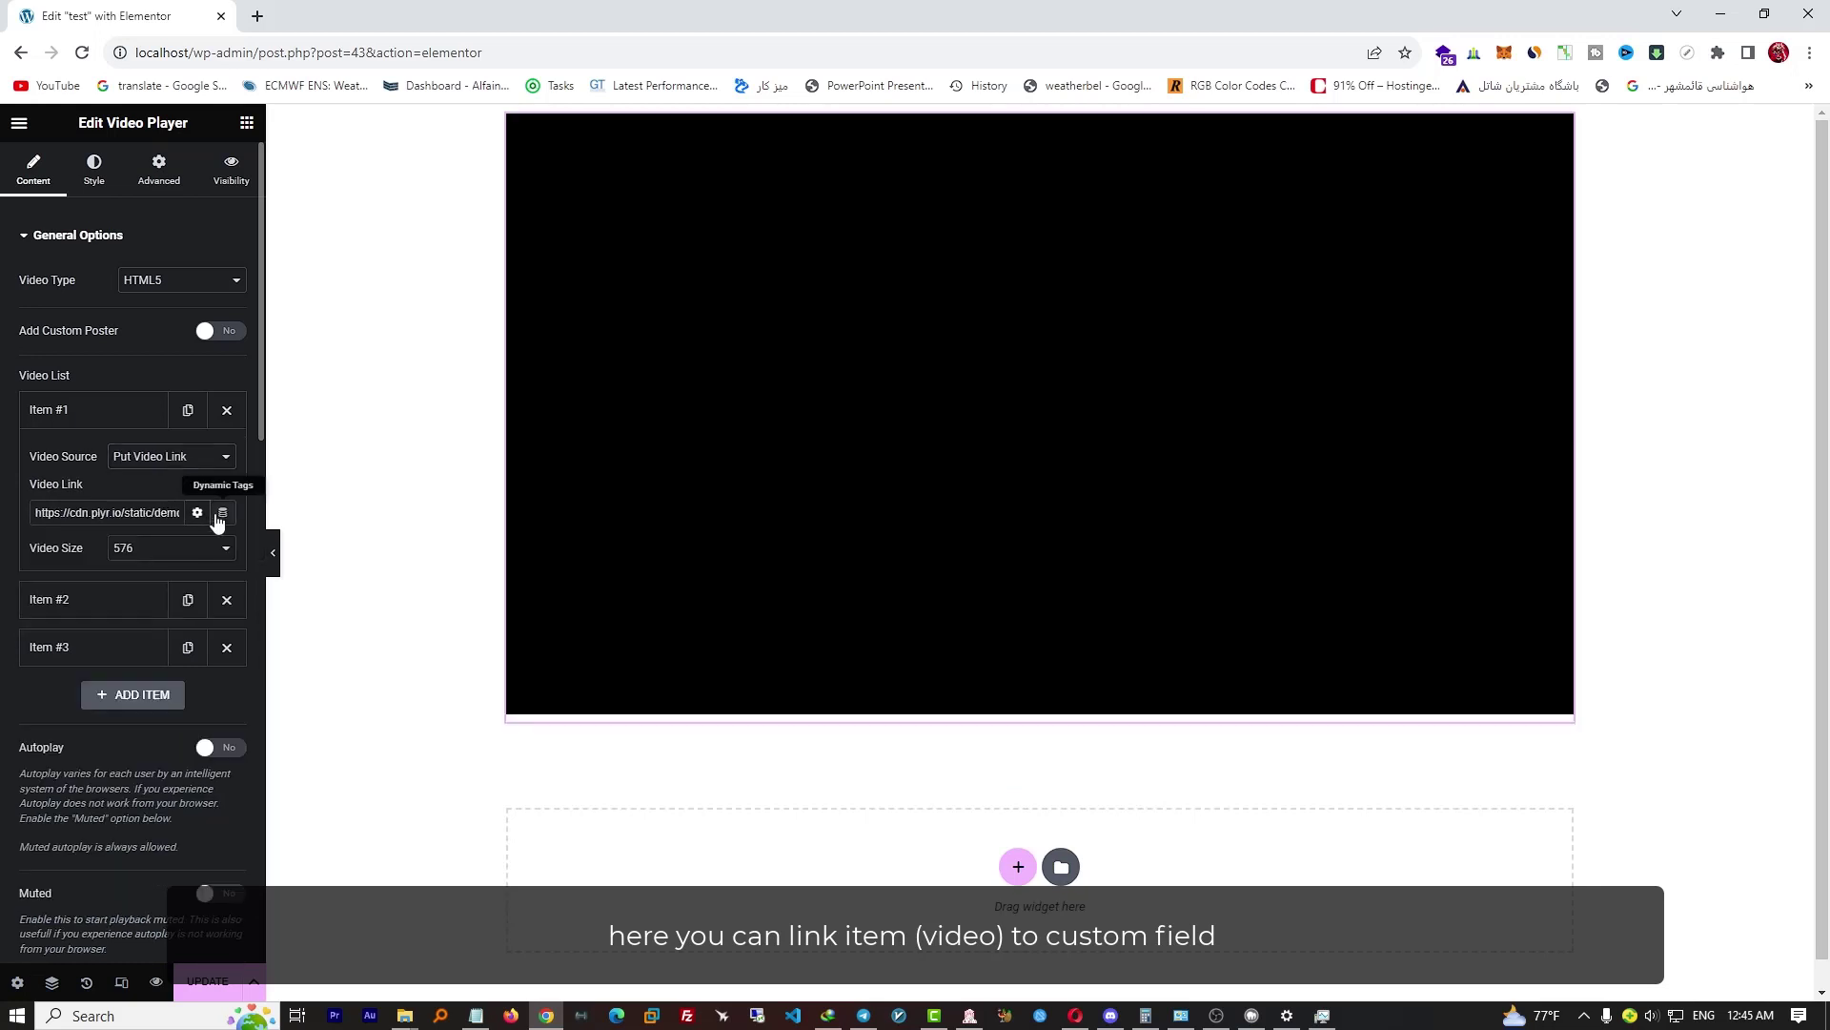
left_click(222, 513)
scroll(286, 705, "down", 5)
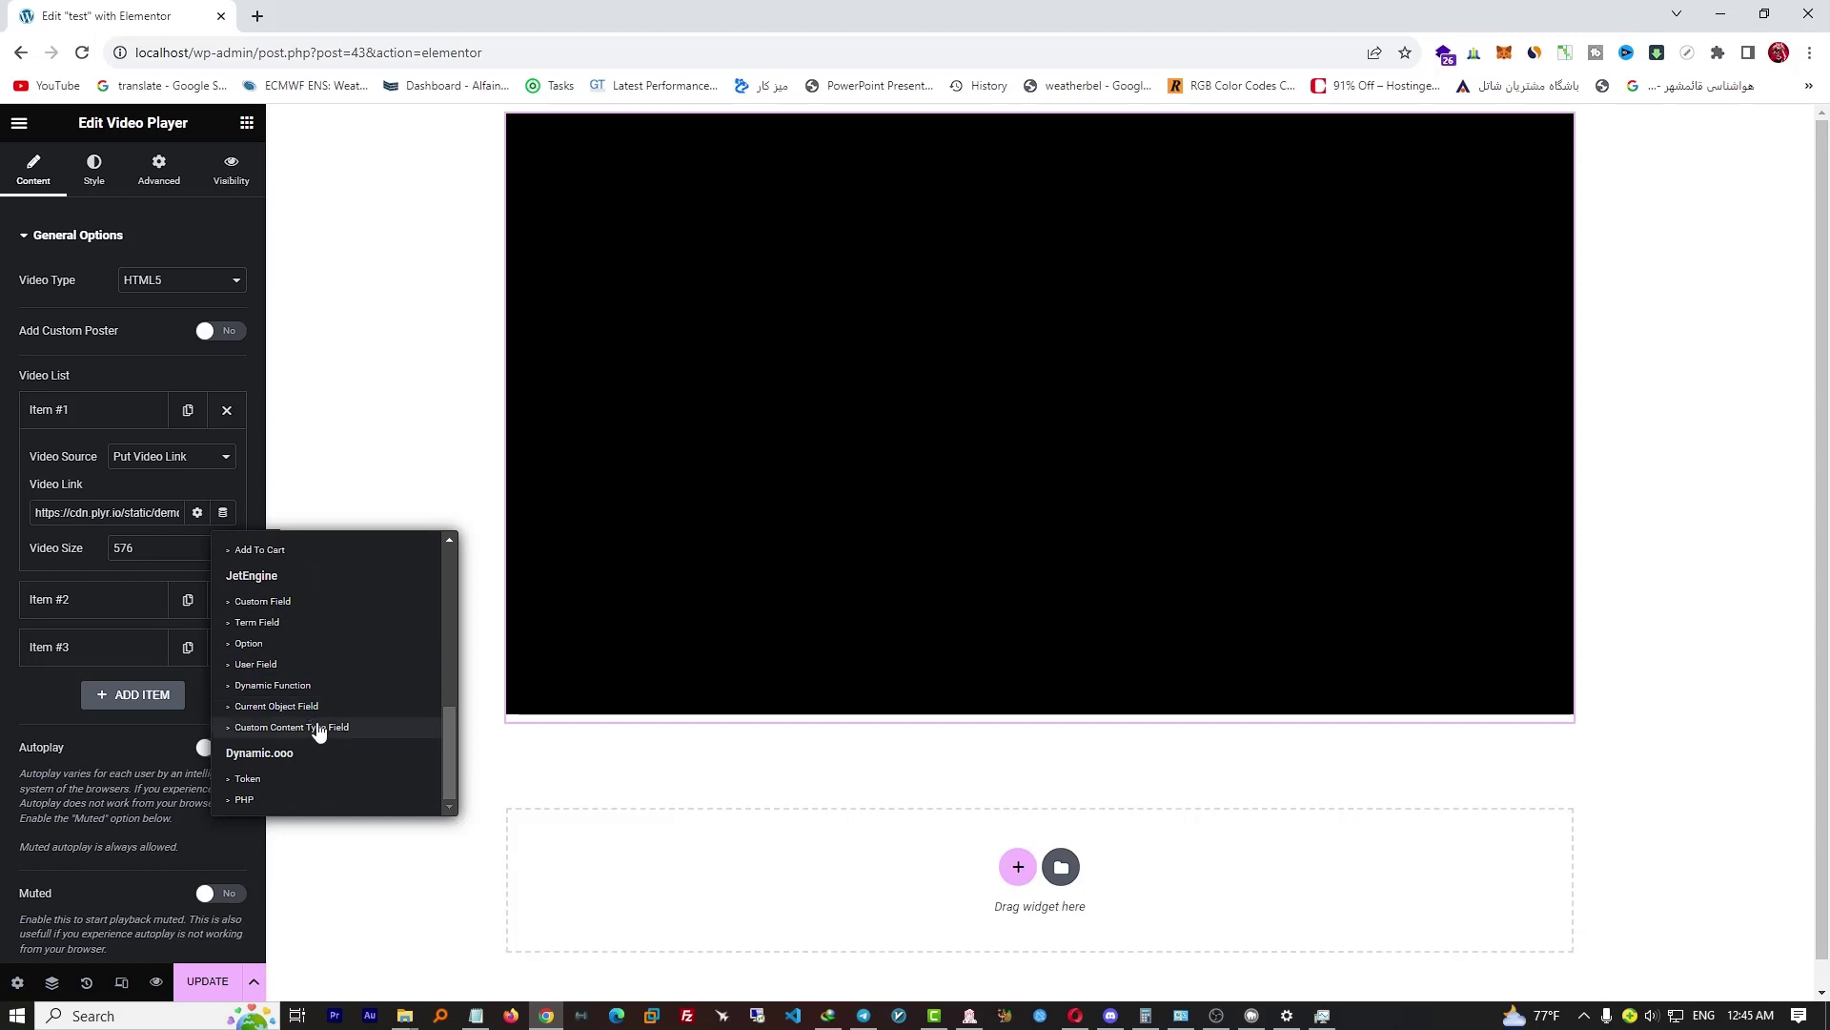
left_click(315, 728)
left_click(186, 600)
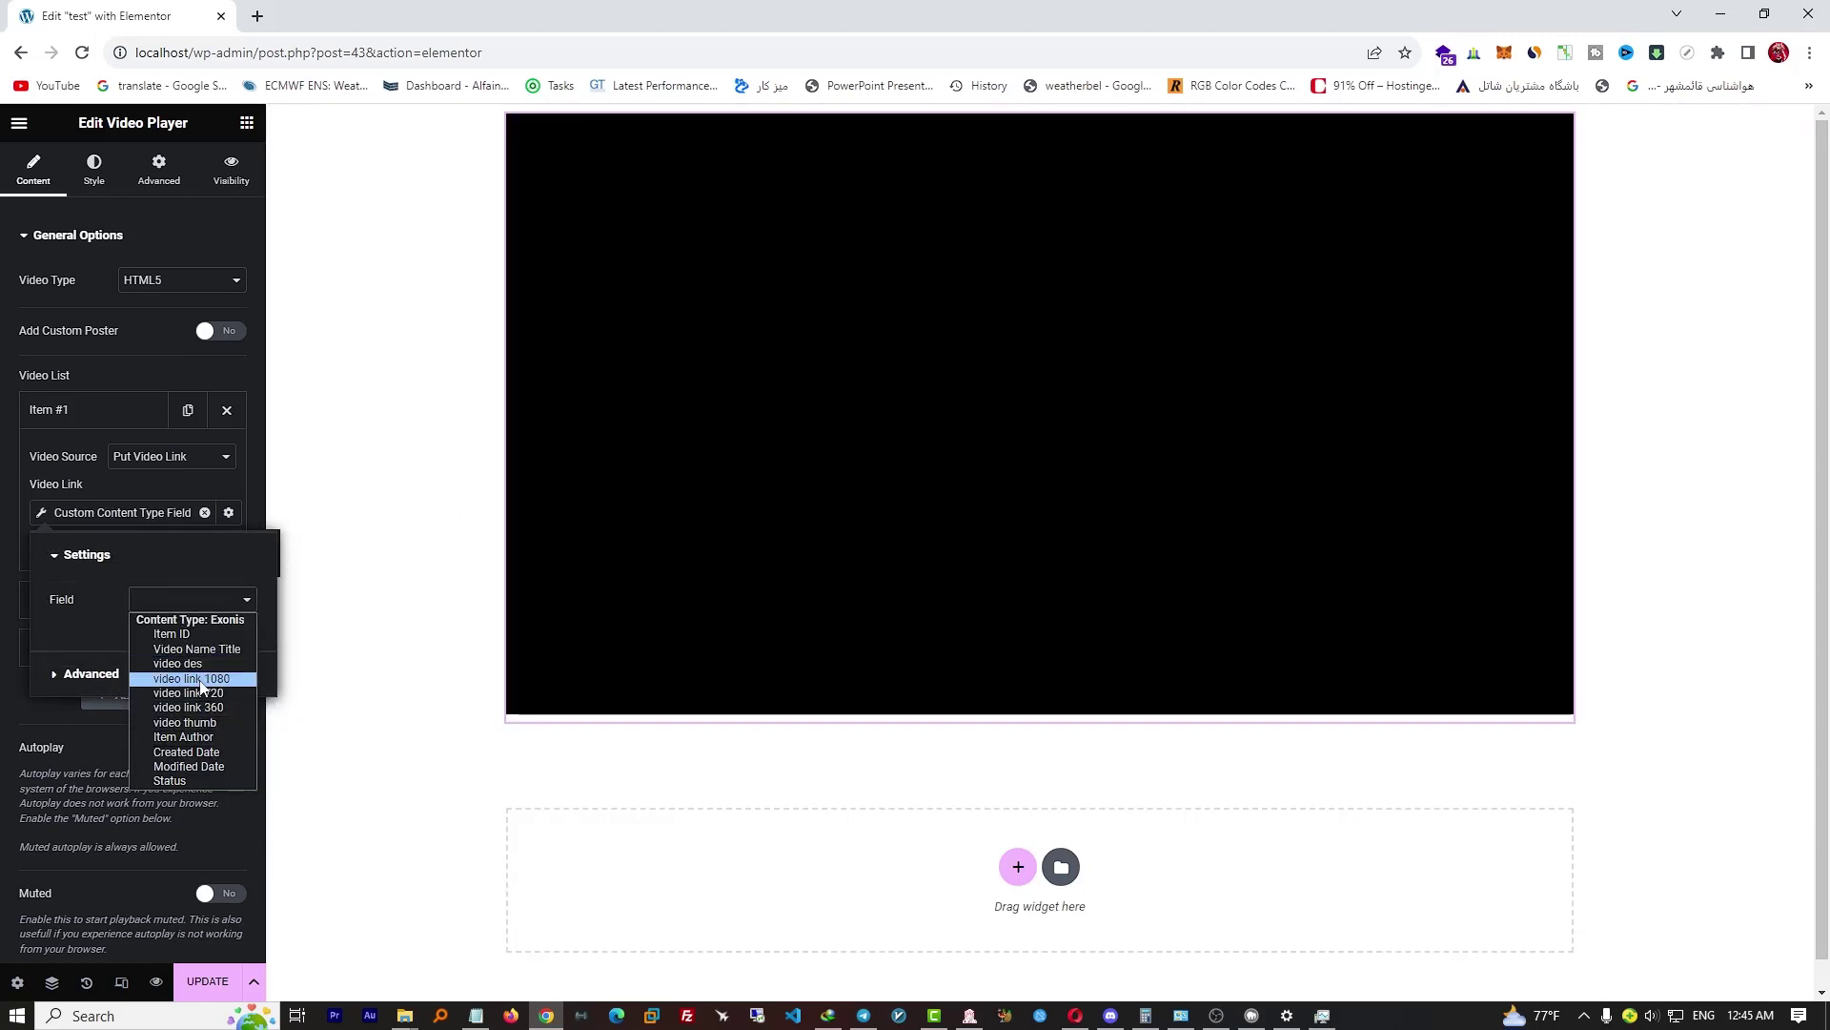
left_click(200, 679)
left_click(147, 507)
left_click(168, 550)
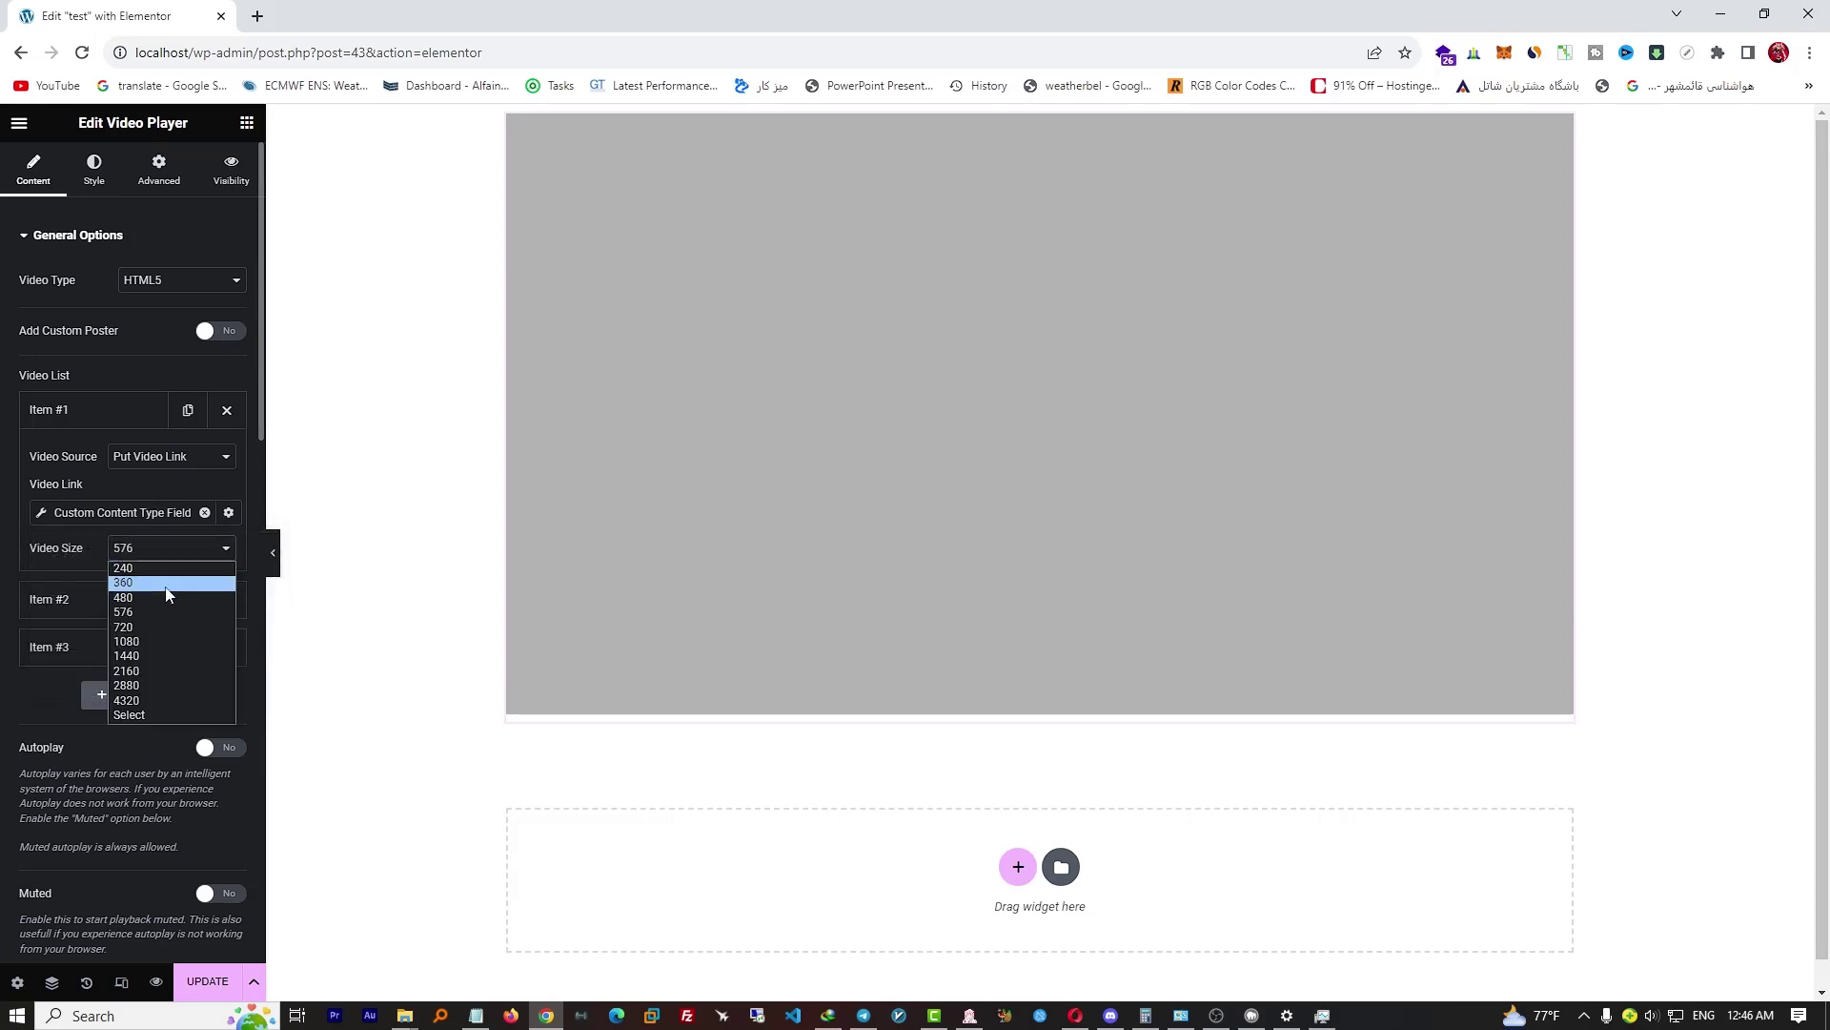
Set Item #1's video size to 1080 and delete Item #3 from the video list
left_click(136, 641)
left_click(151, 597)
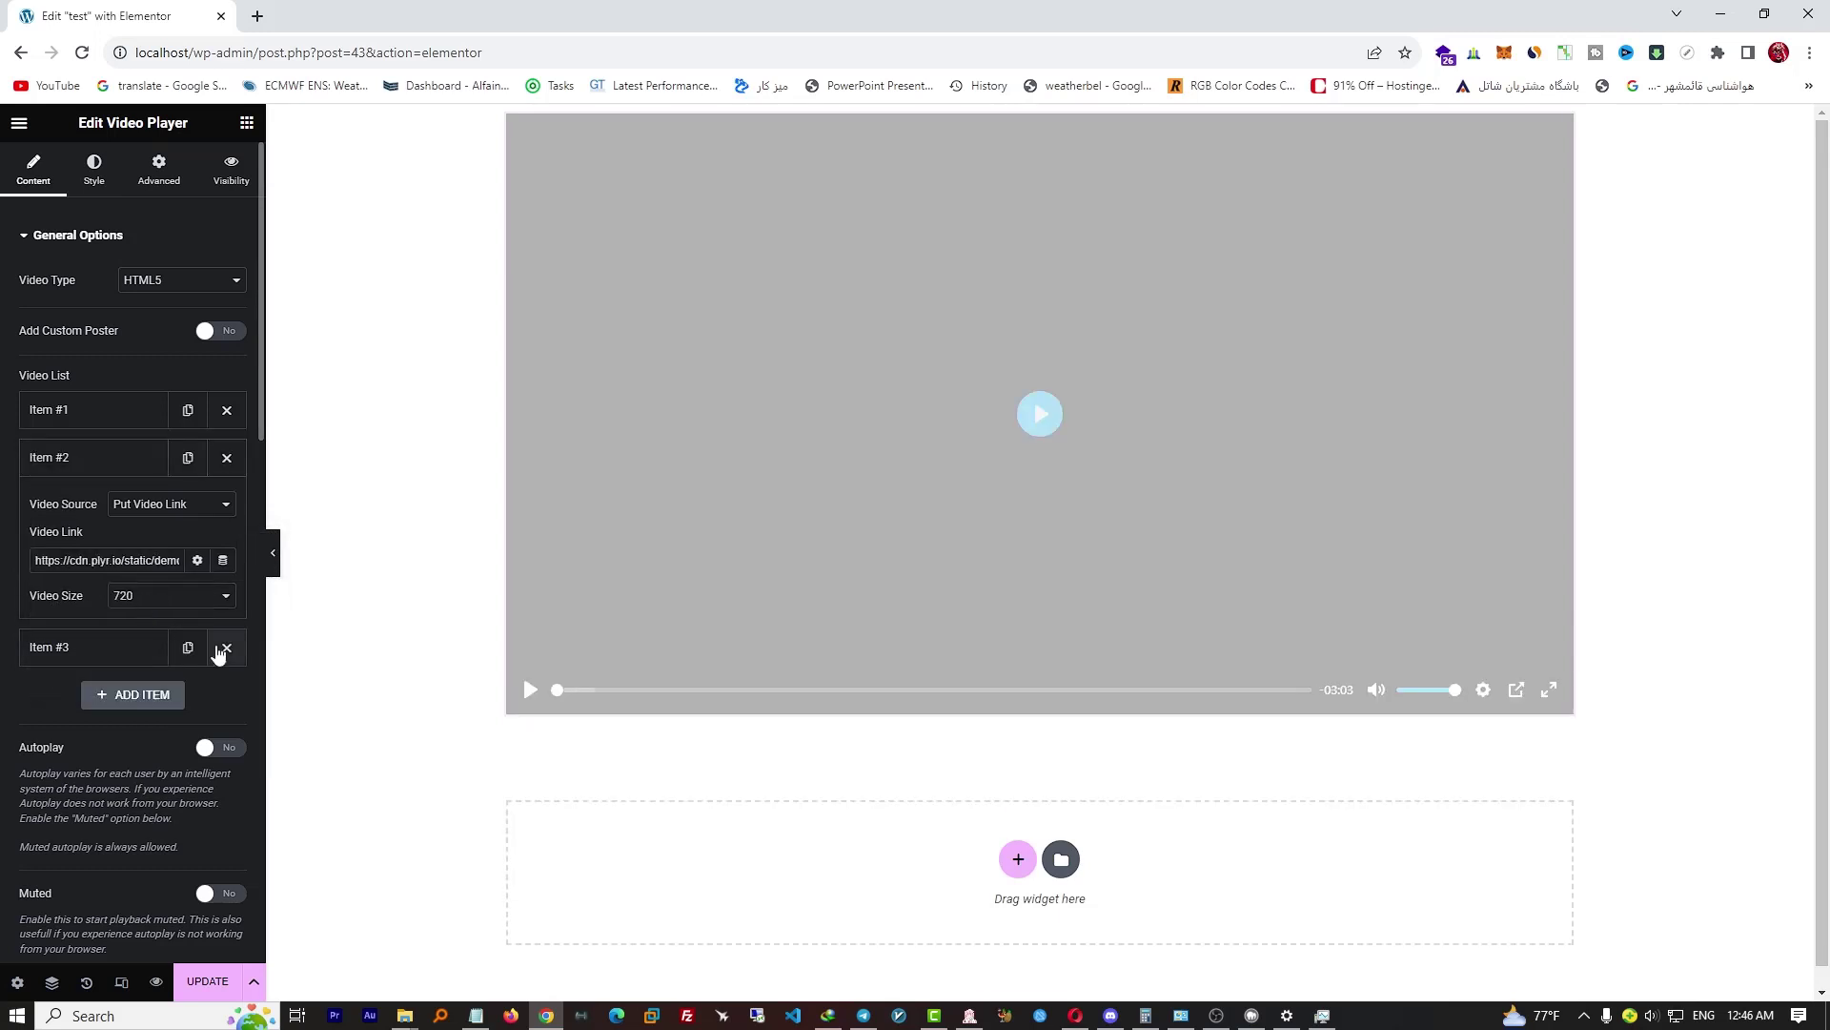
left_click(226, 647)
Link Item #2 to the 'video link 720' Custom Content Type Field, keeping size 720
left_click(222, 561)
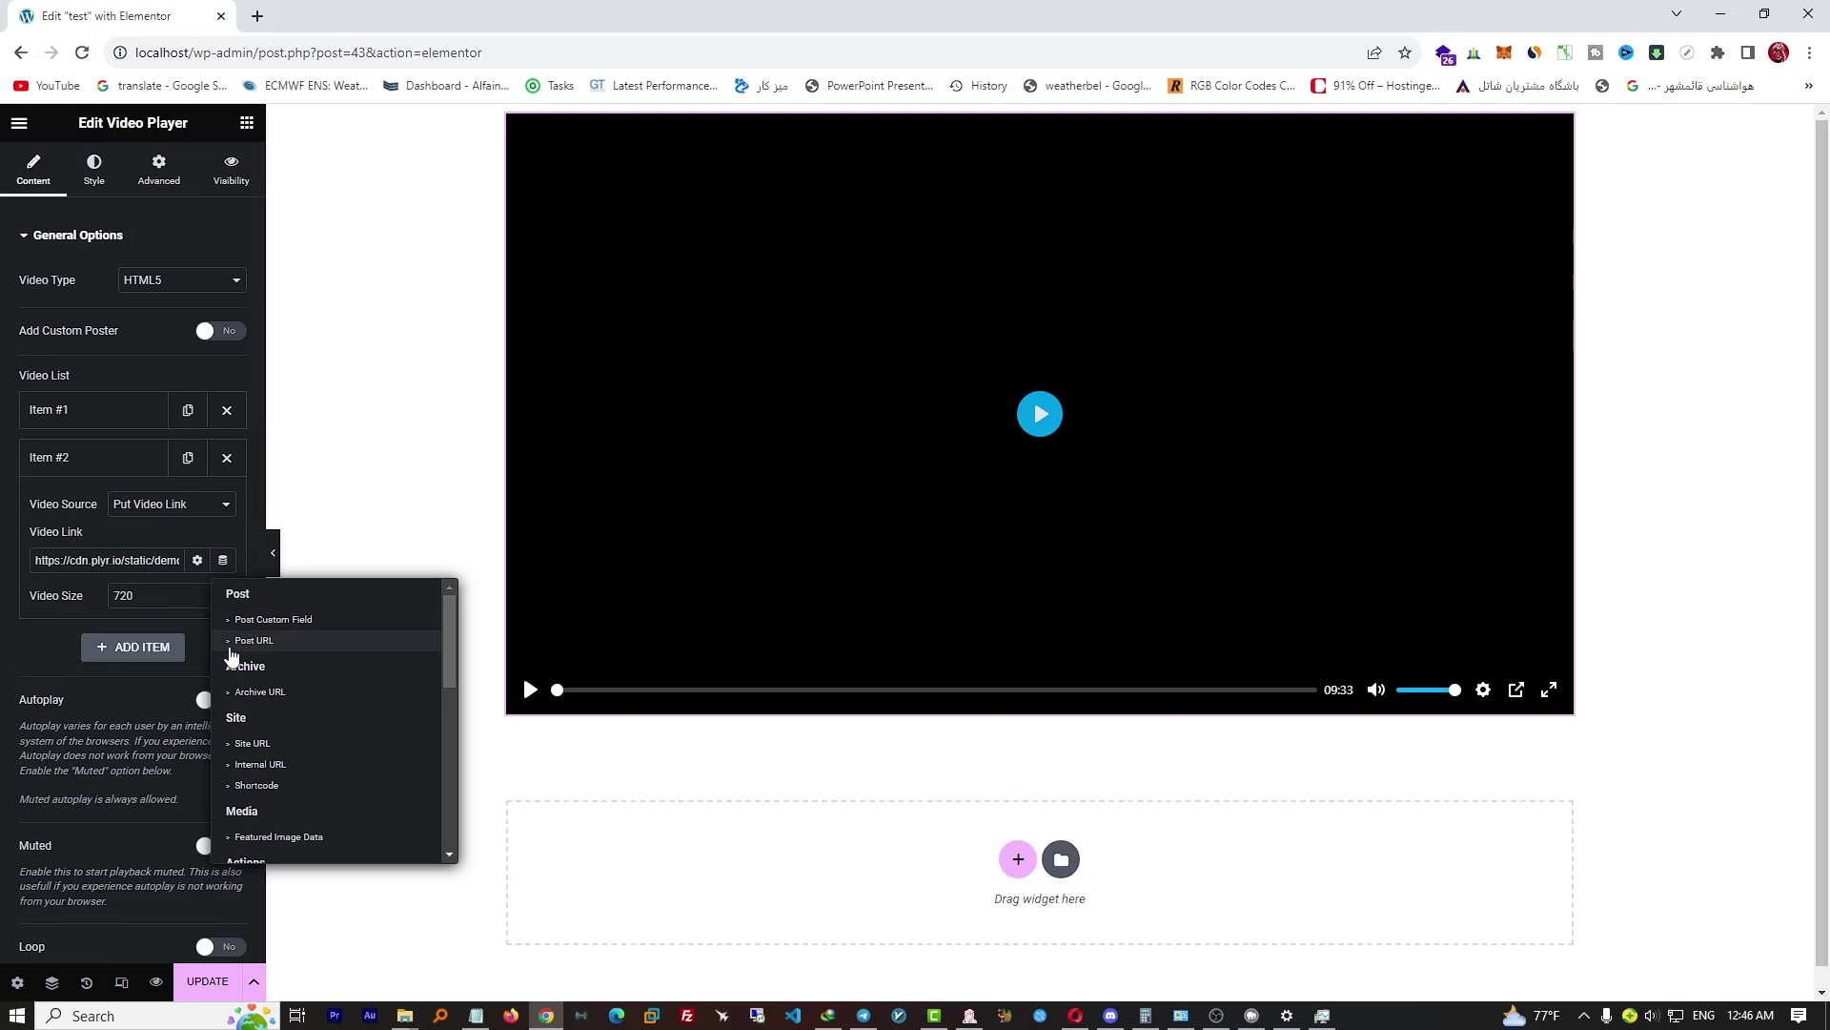
scroll(355, 818, "down", 5)
left_click(292, 775)
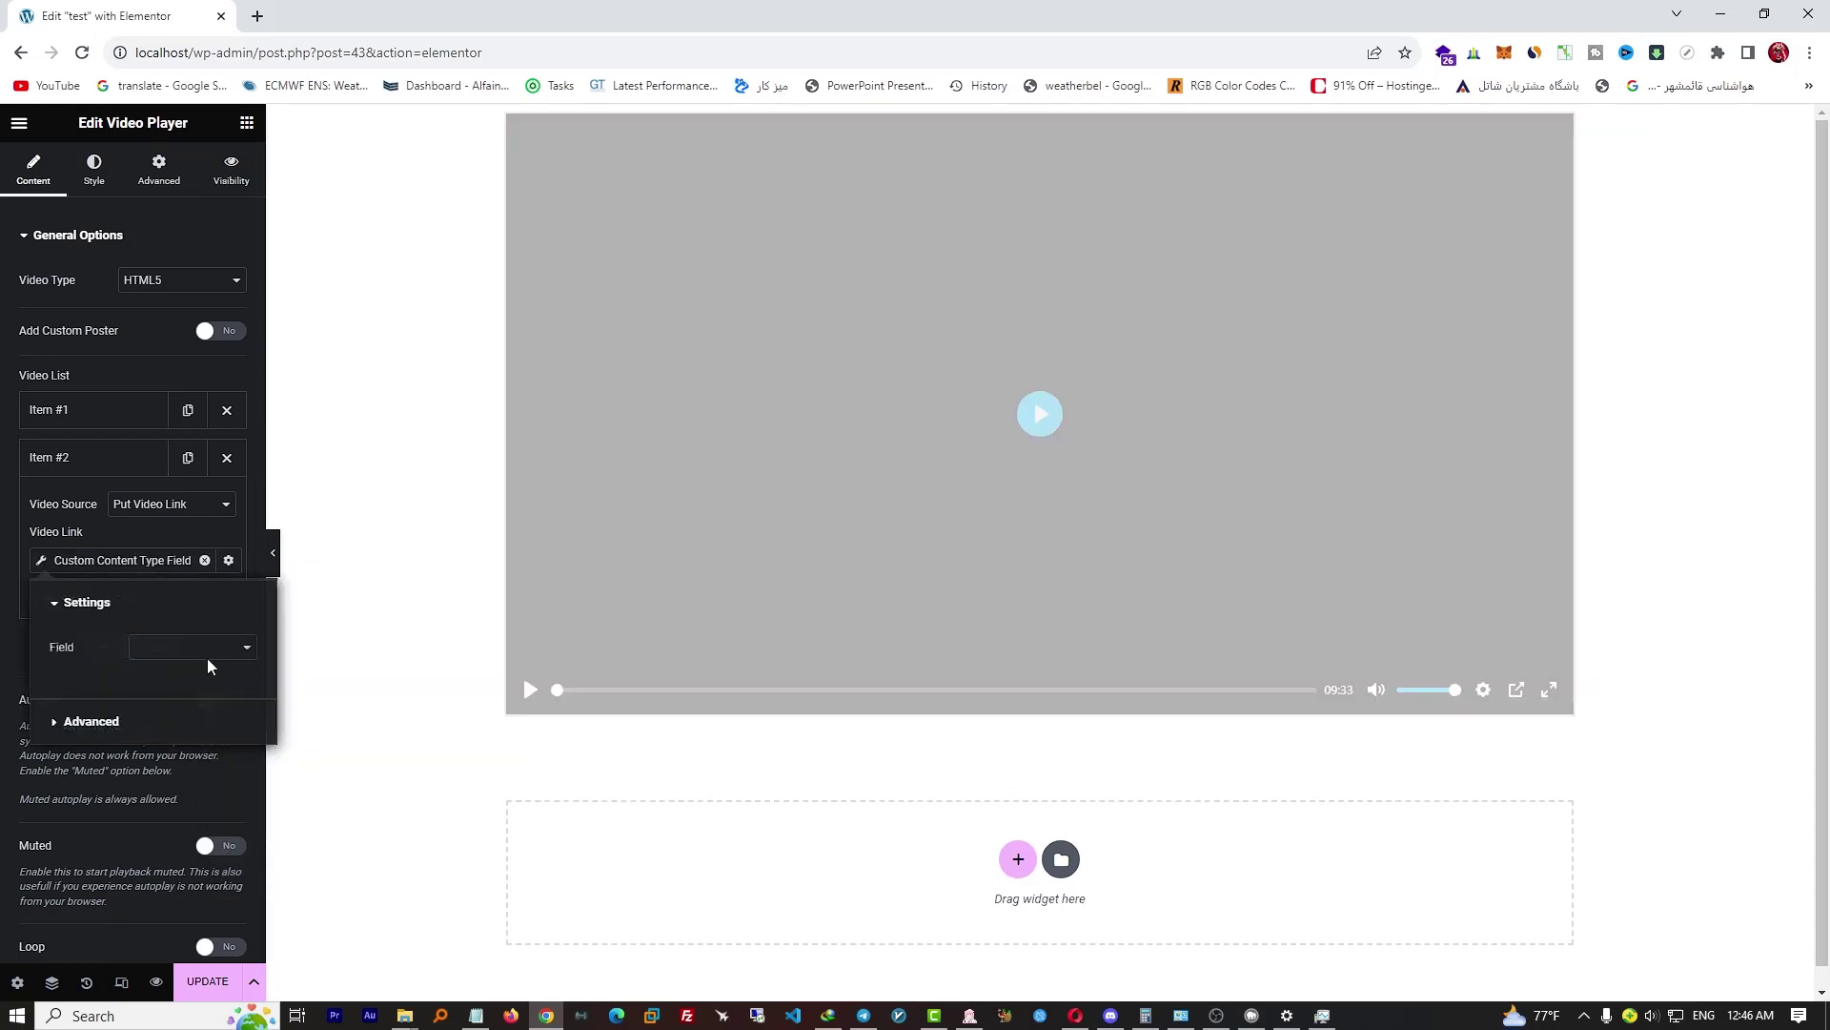
left_click(182, 653)
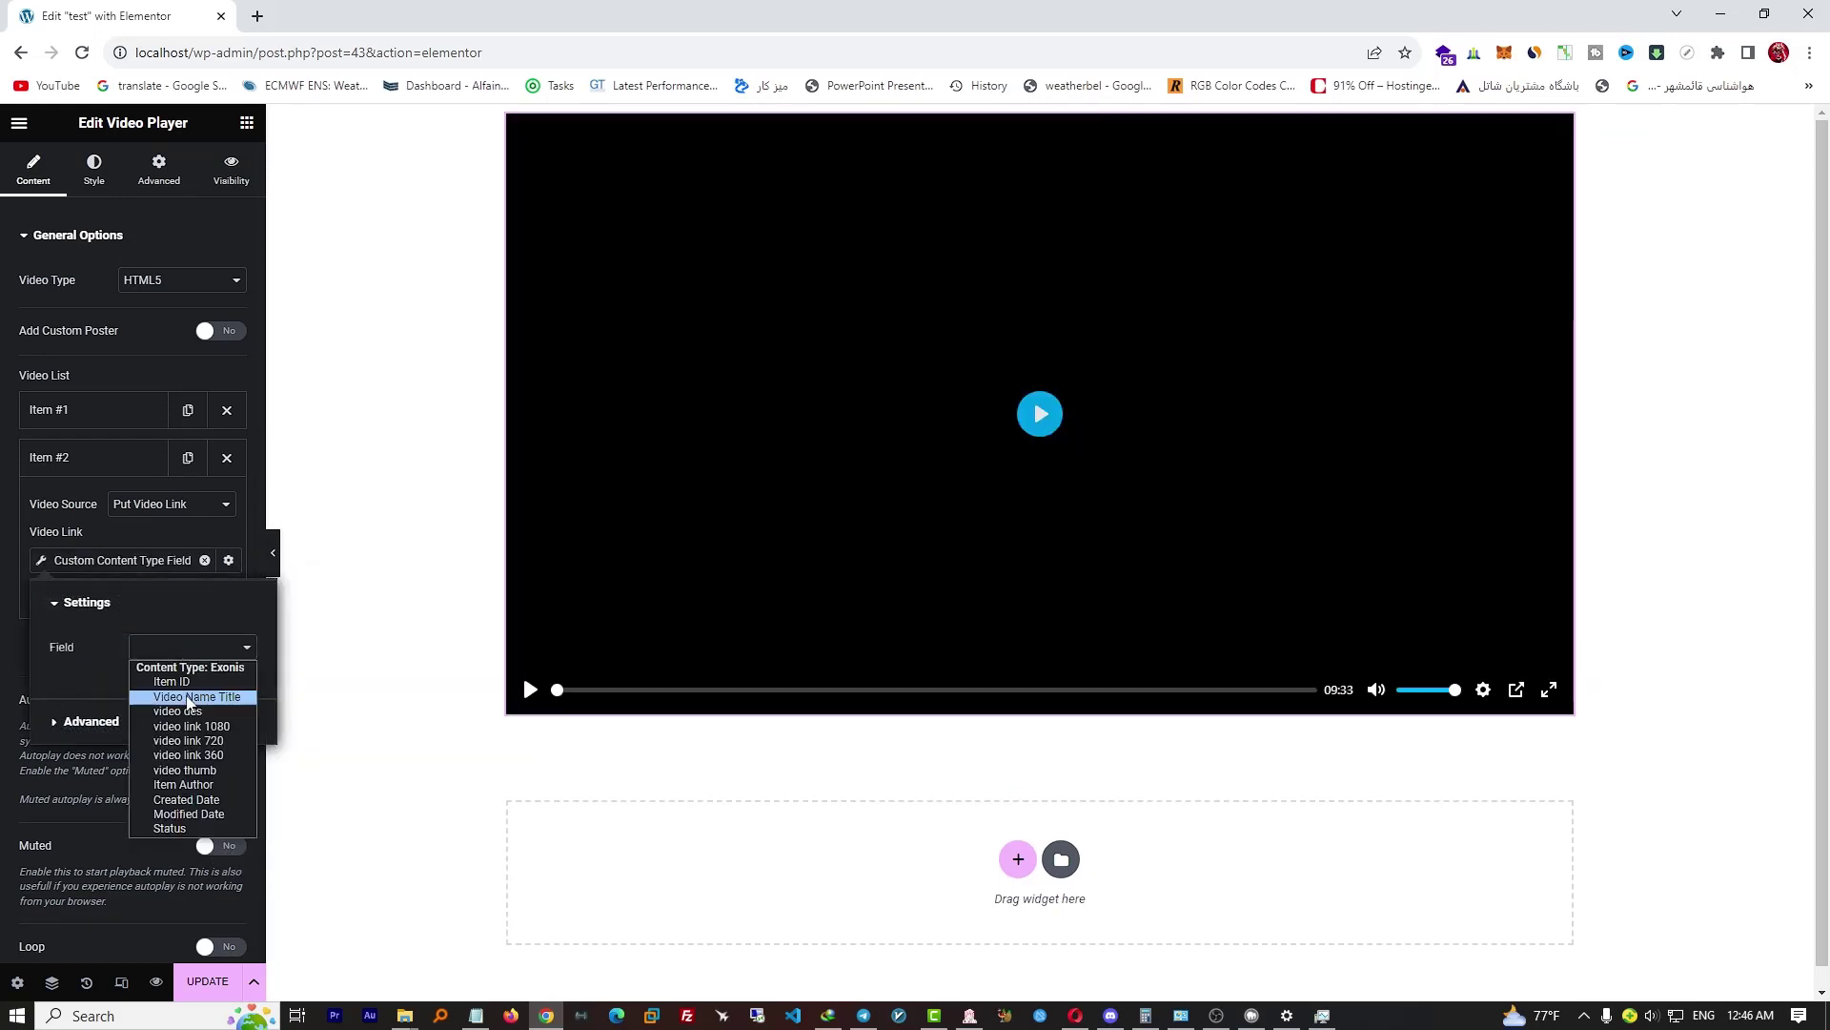
left_click(210, 741)
left_click(146, 555)
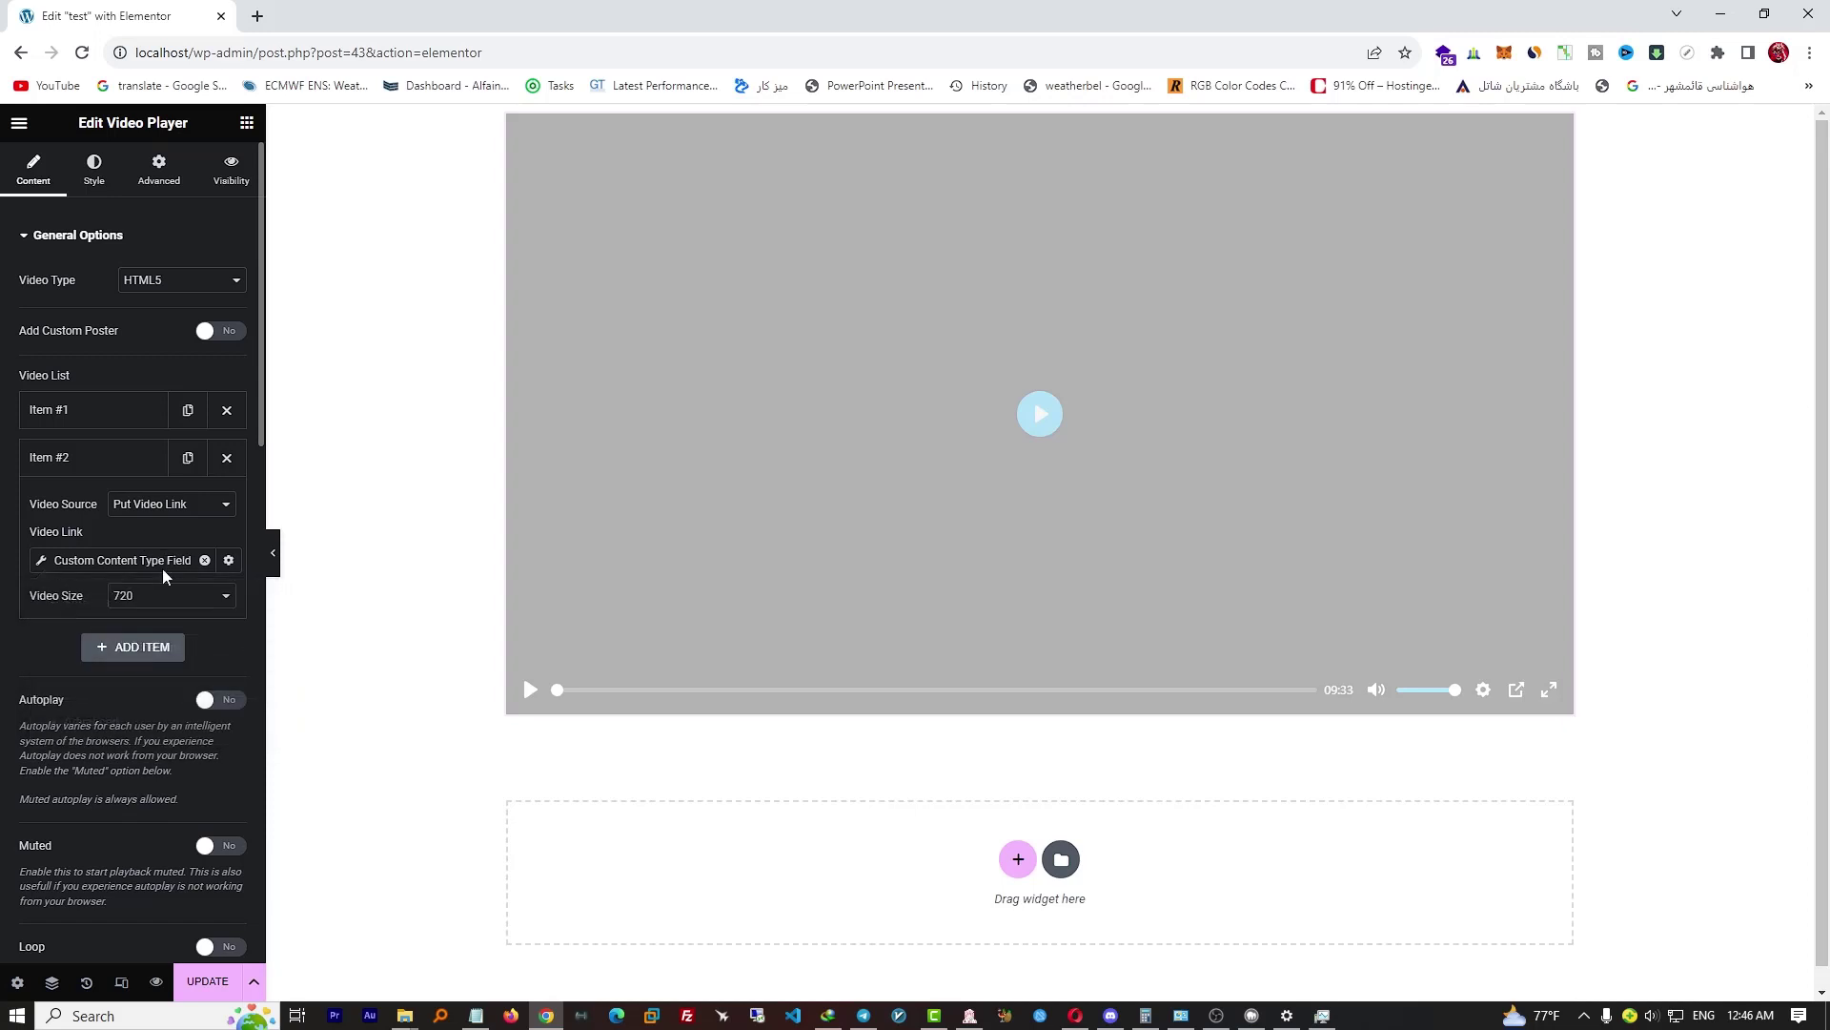
left_click(161, 598)
left_click(159, 607)
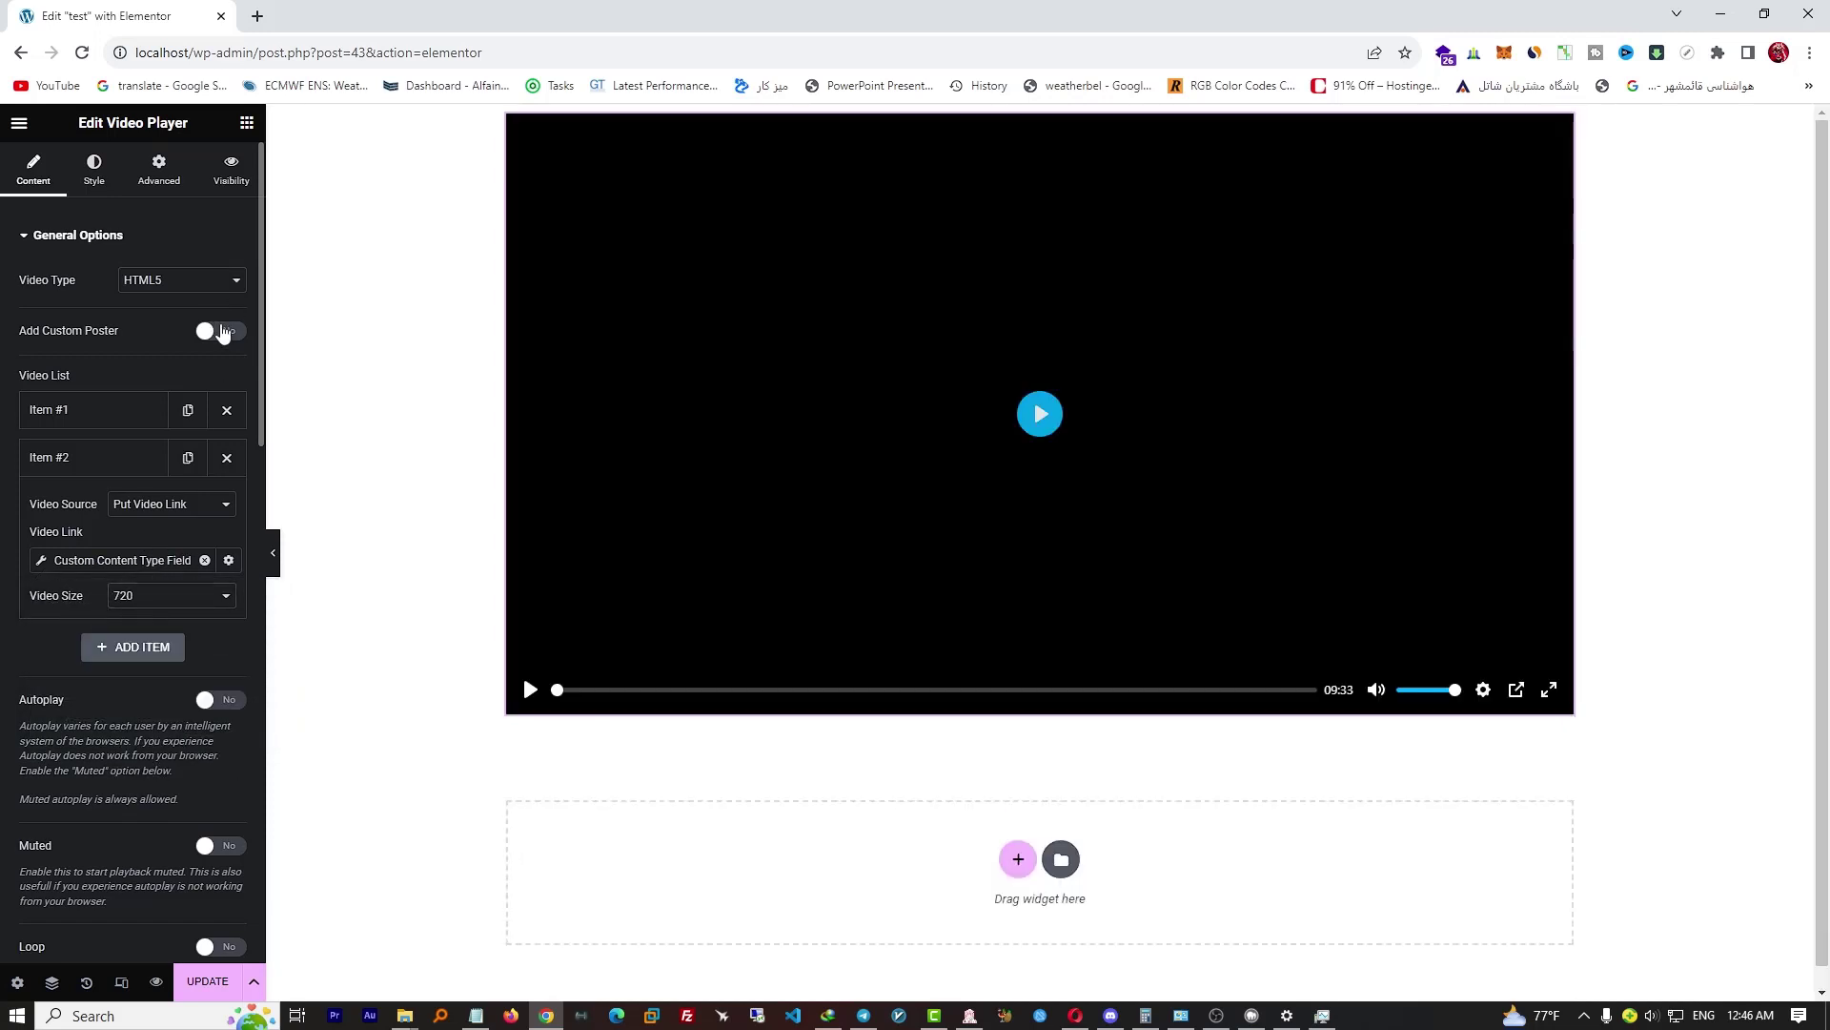
Enable Add Custom Poster, removing the trial Custom Content Type Image tag to keep the placeholder
left_click(222, 331)
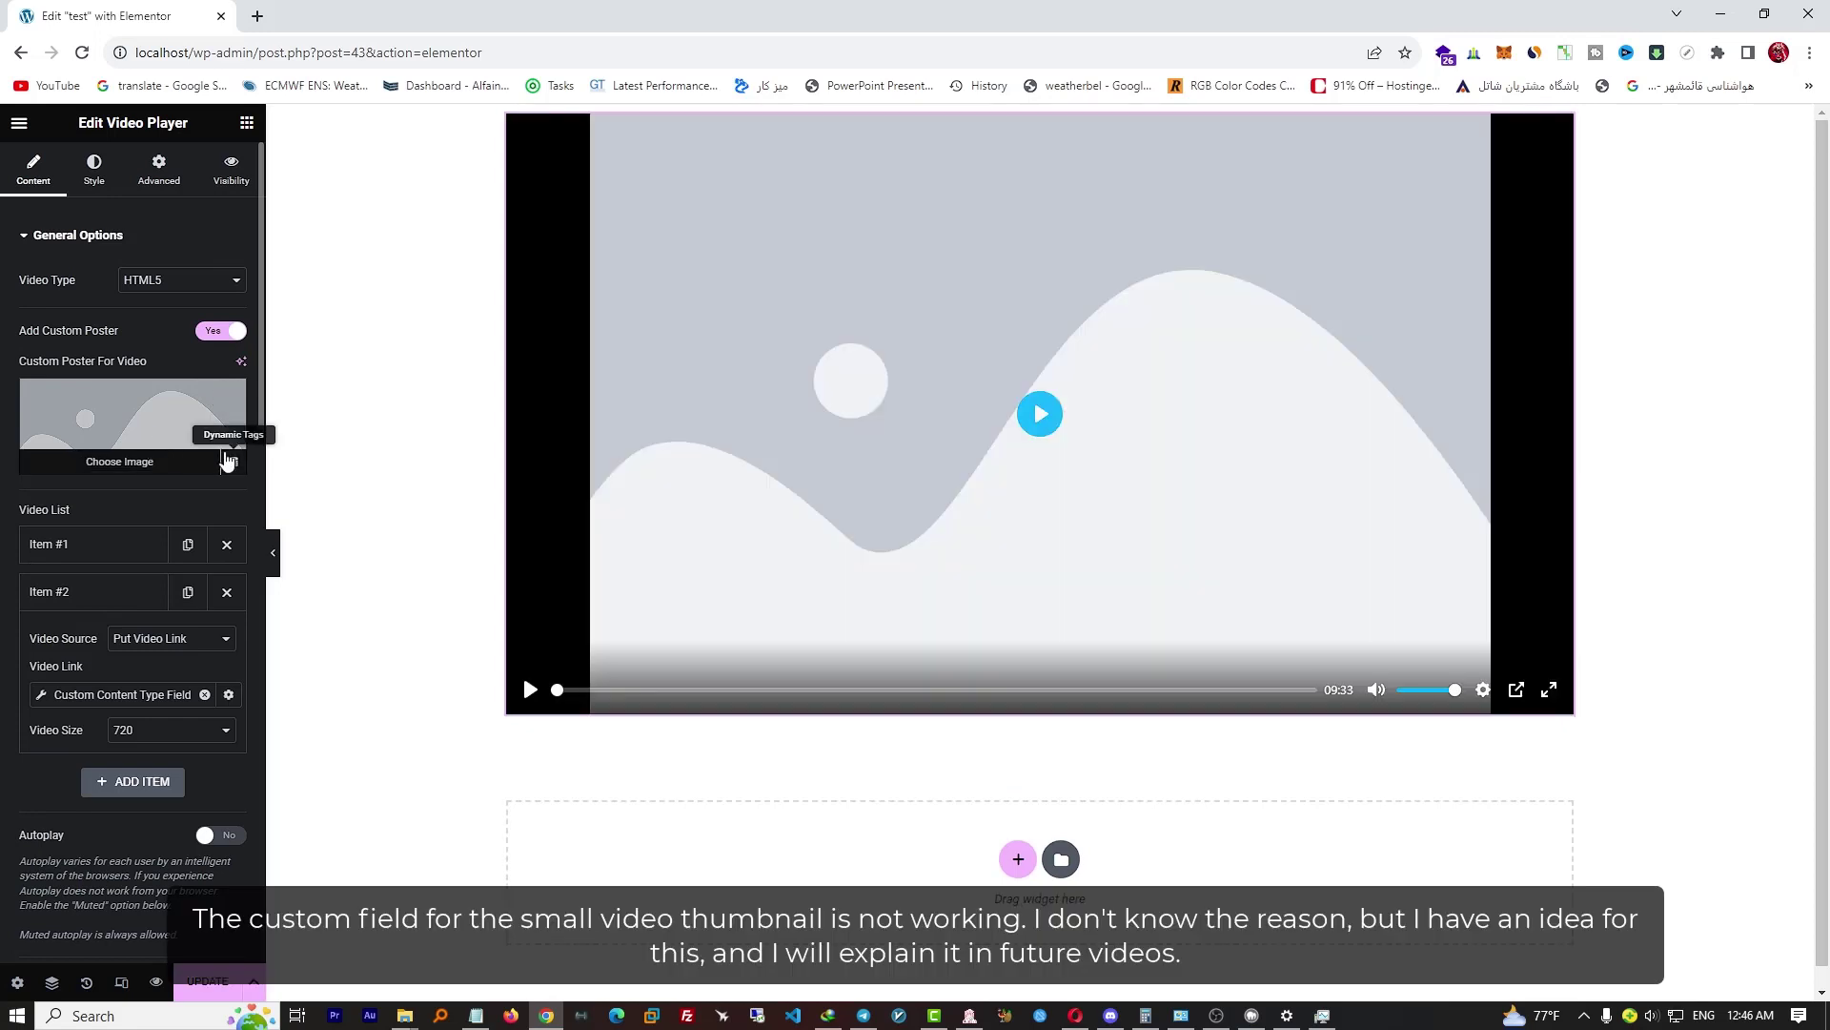
left_click(233, 473)
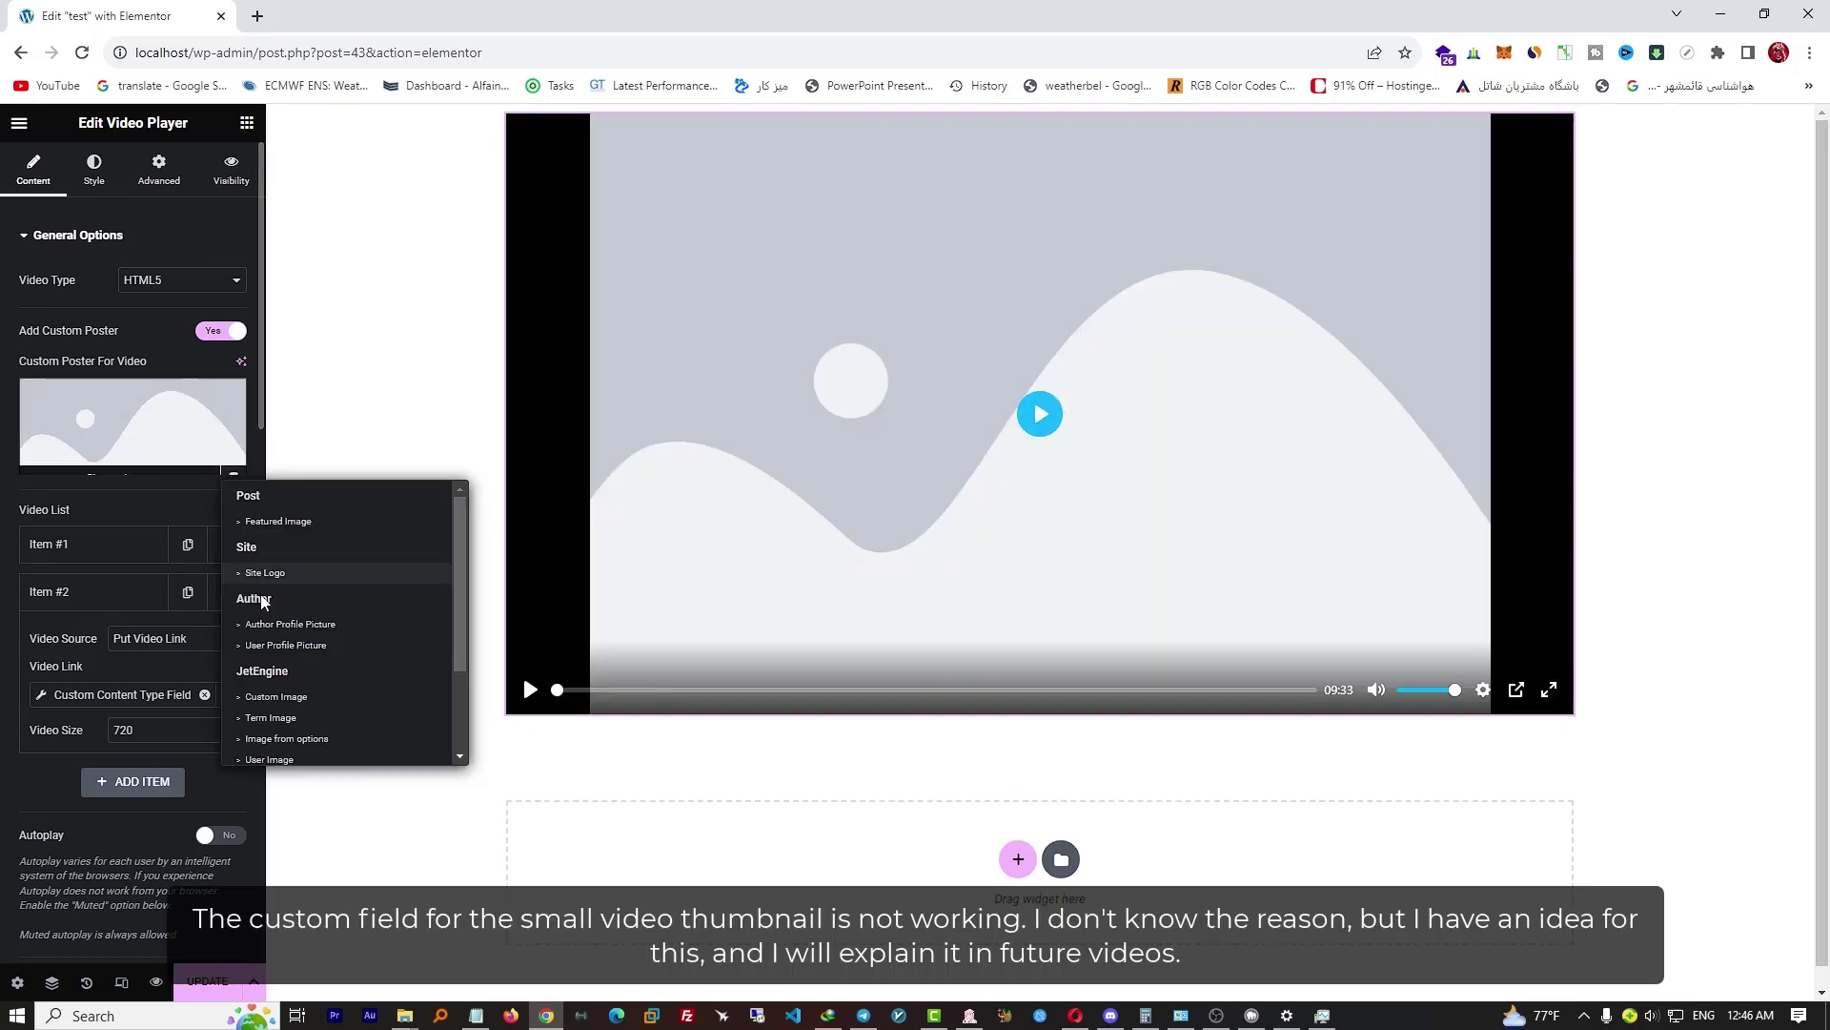
scroll(274, 699, "down", 3)
left_click(286, 679)
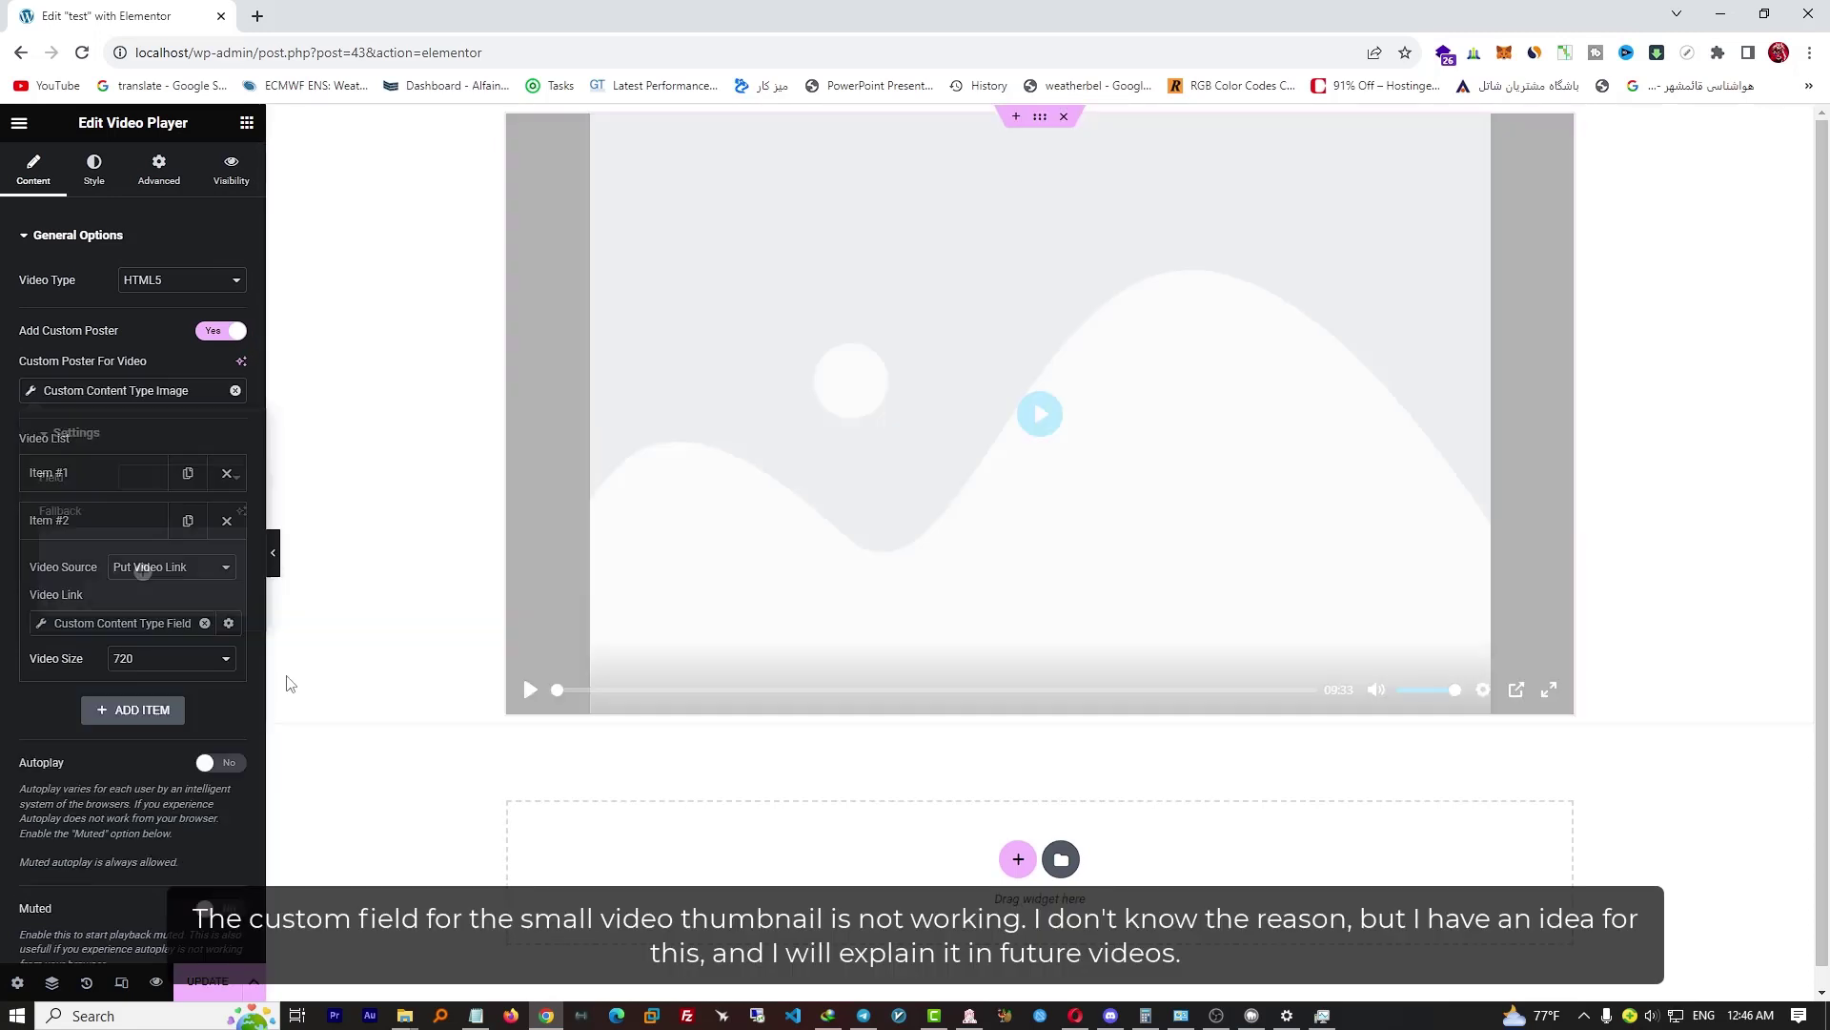
left_click(181, 478)
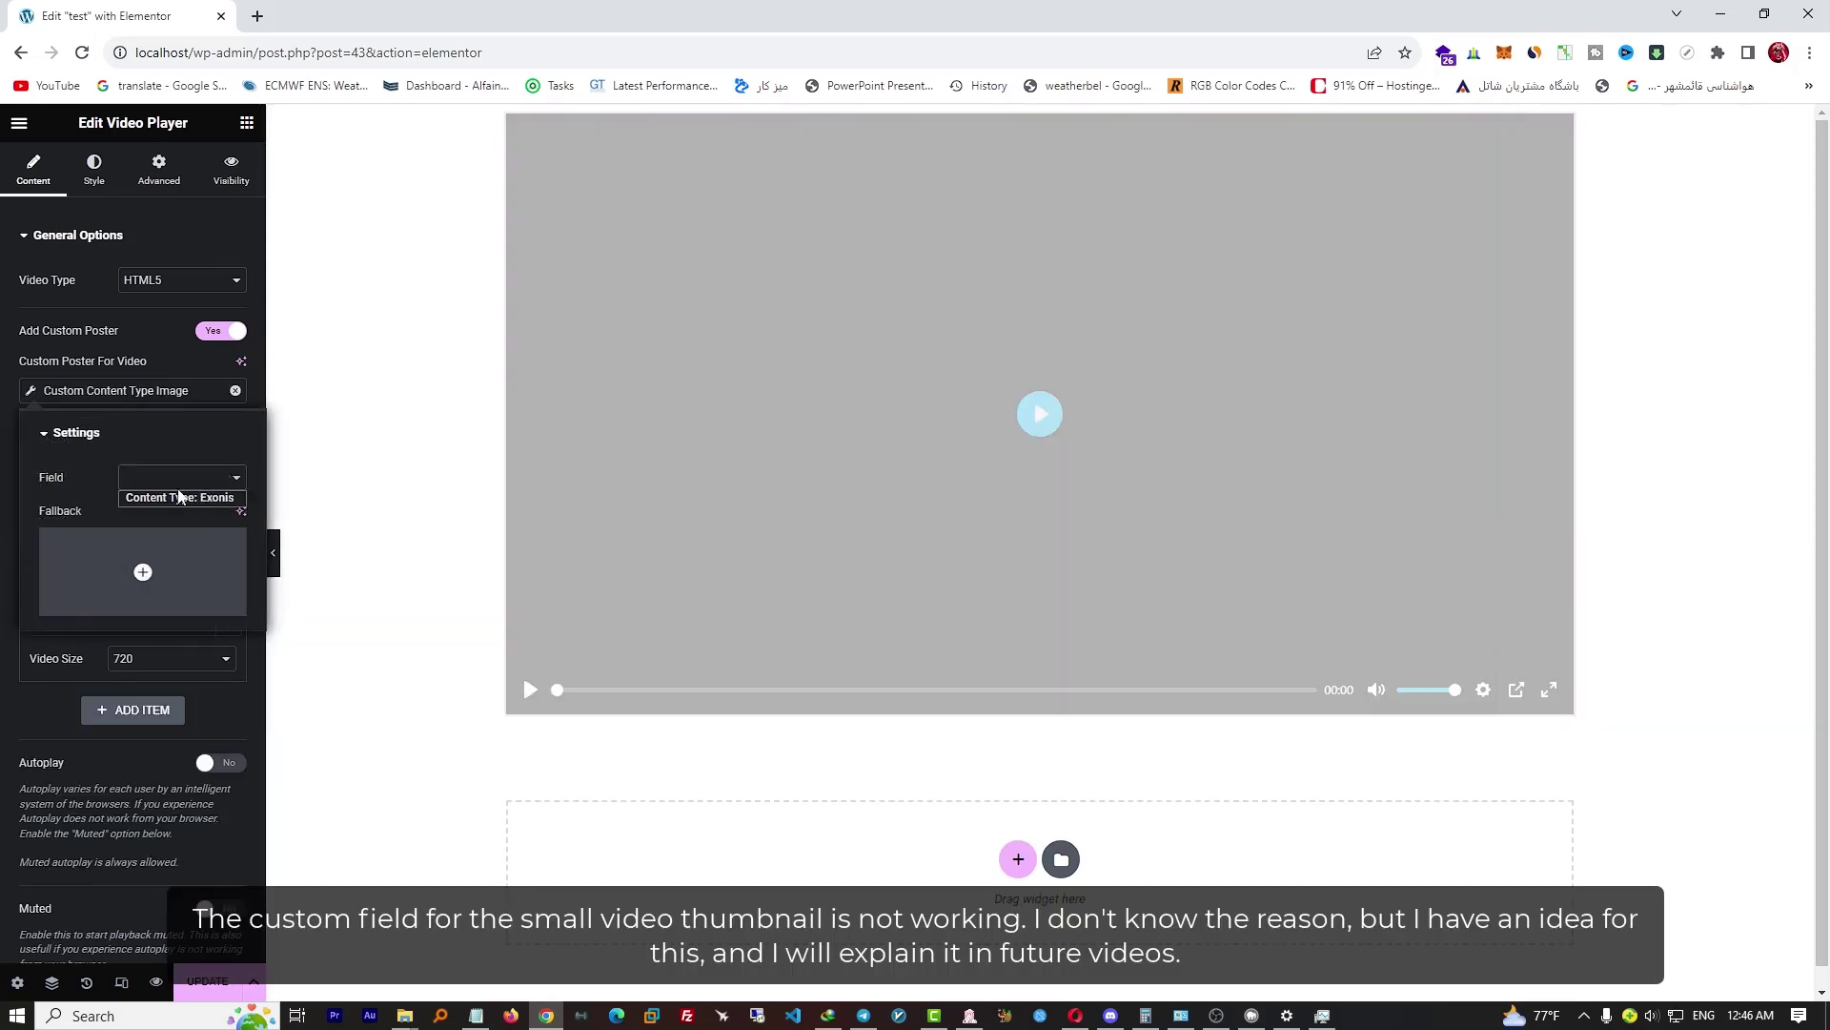
left_click(234, 390)
scroll(158, 562, "down", 3)
scroll(191, 467, "up", 3)
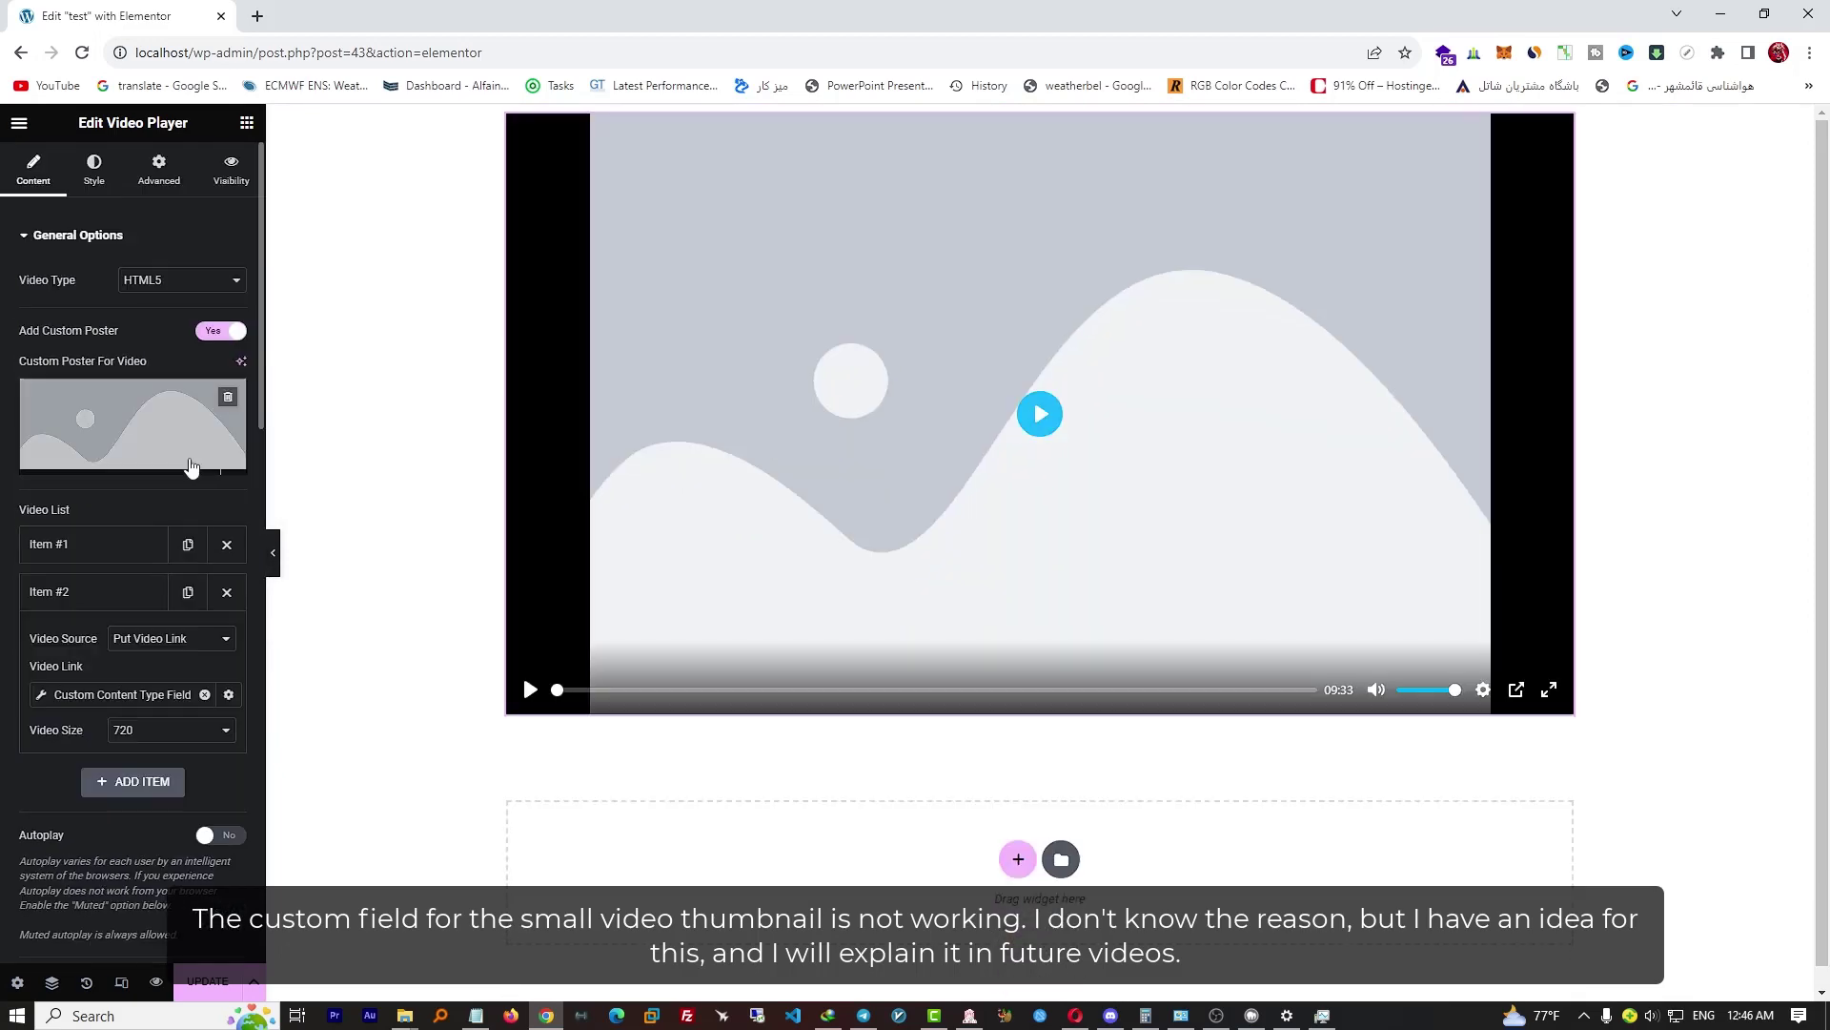
mouse_move(218, 434)
scroll(164, 658, "down", 1)
scroll(171, 622, "up", 1)
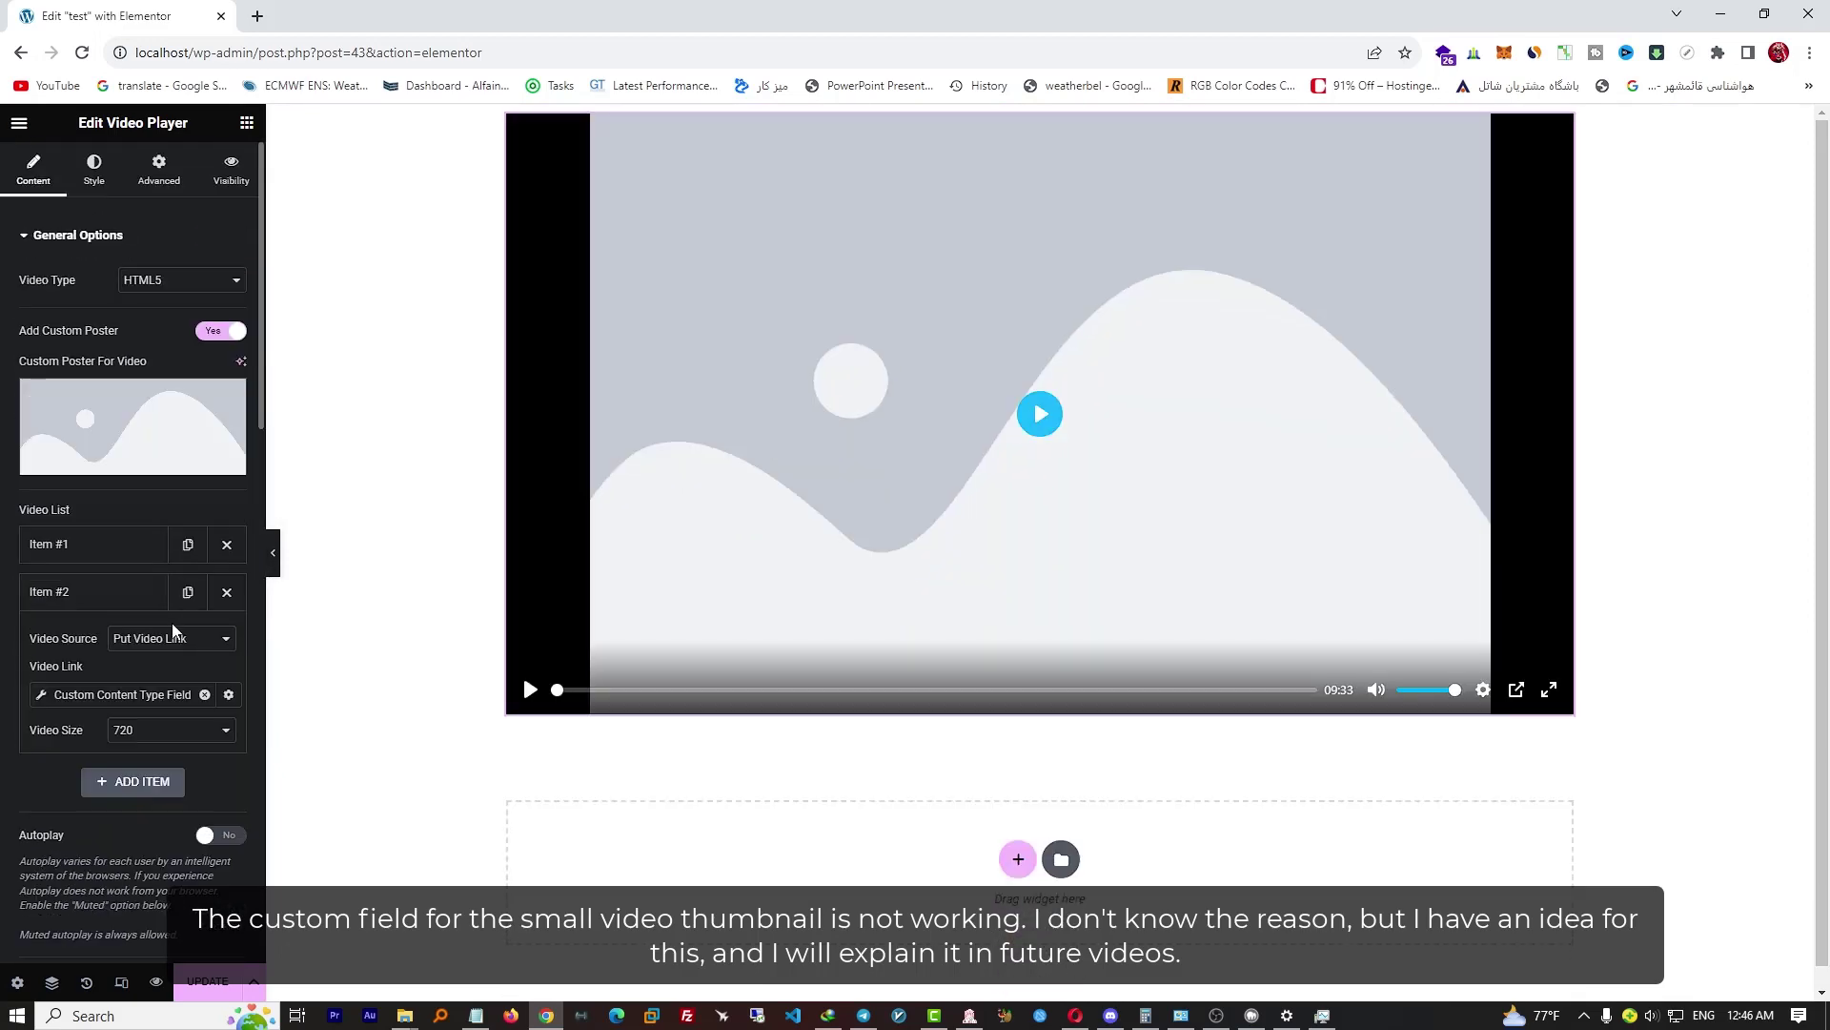
scroll(159, 645, "down", 3)
scroll(143, 705, "down", 15)
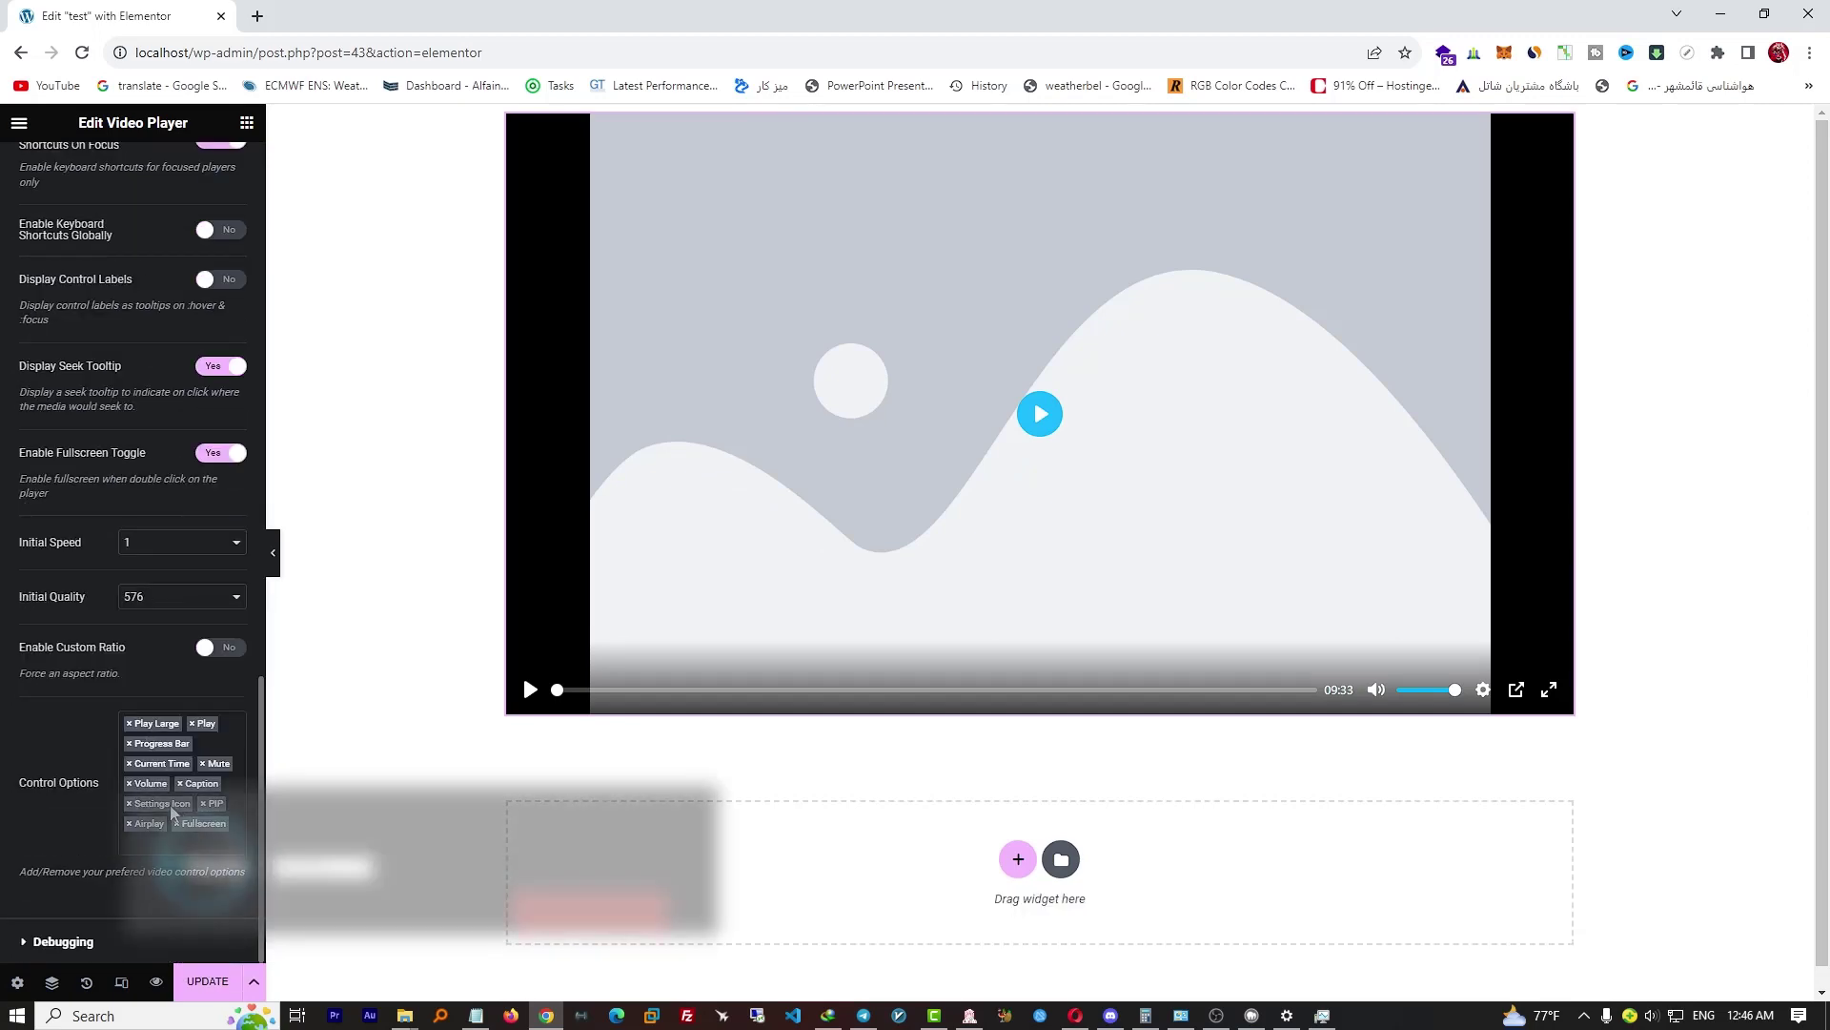
scroll(157, 758, "up", 5)
scroll(131, 717, "up", 10)
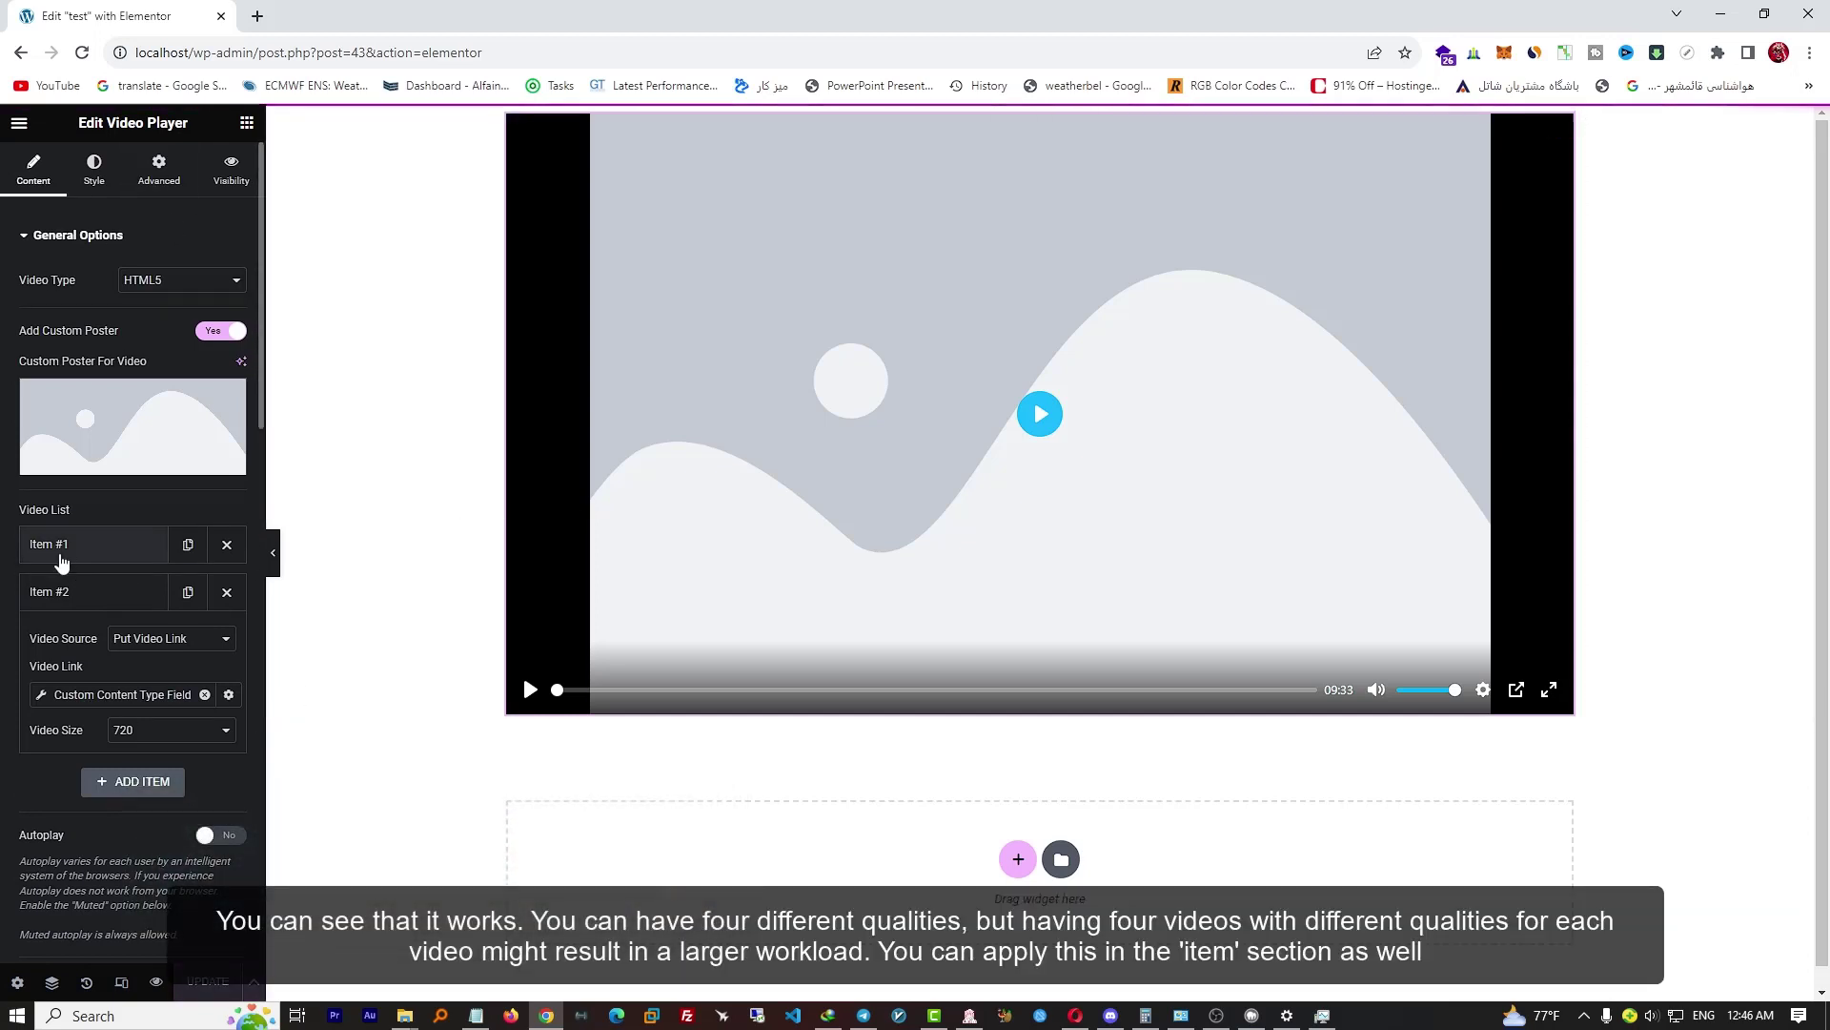
Pick a video quality in the player's settings, then play and seek through the preview
left_click(61, 544)
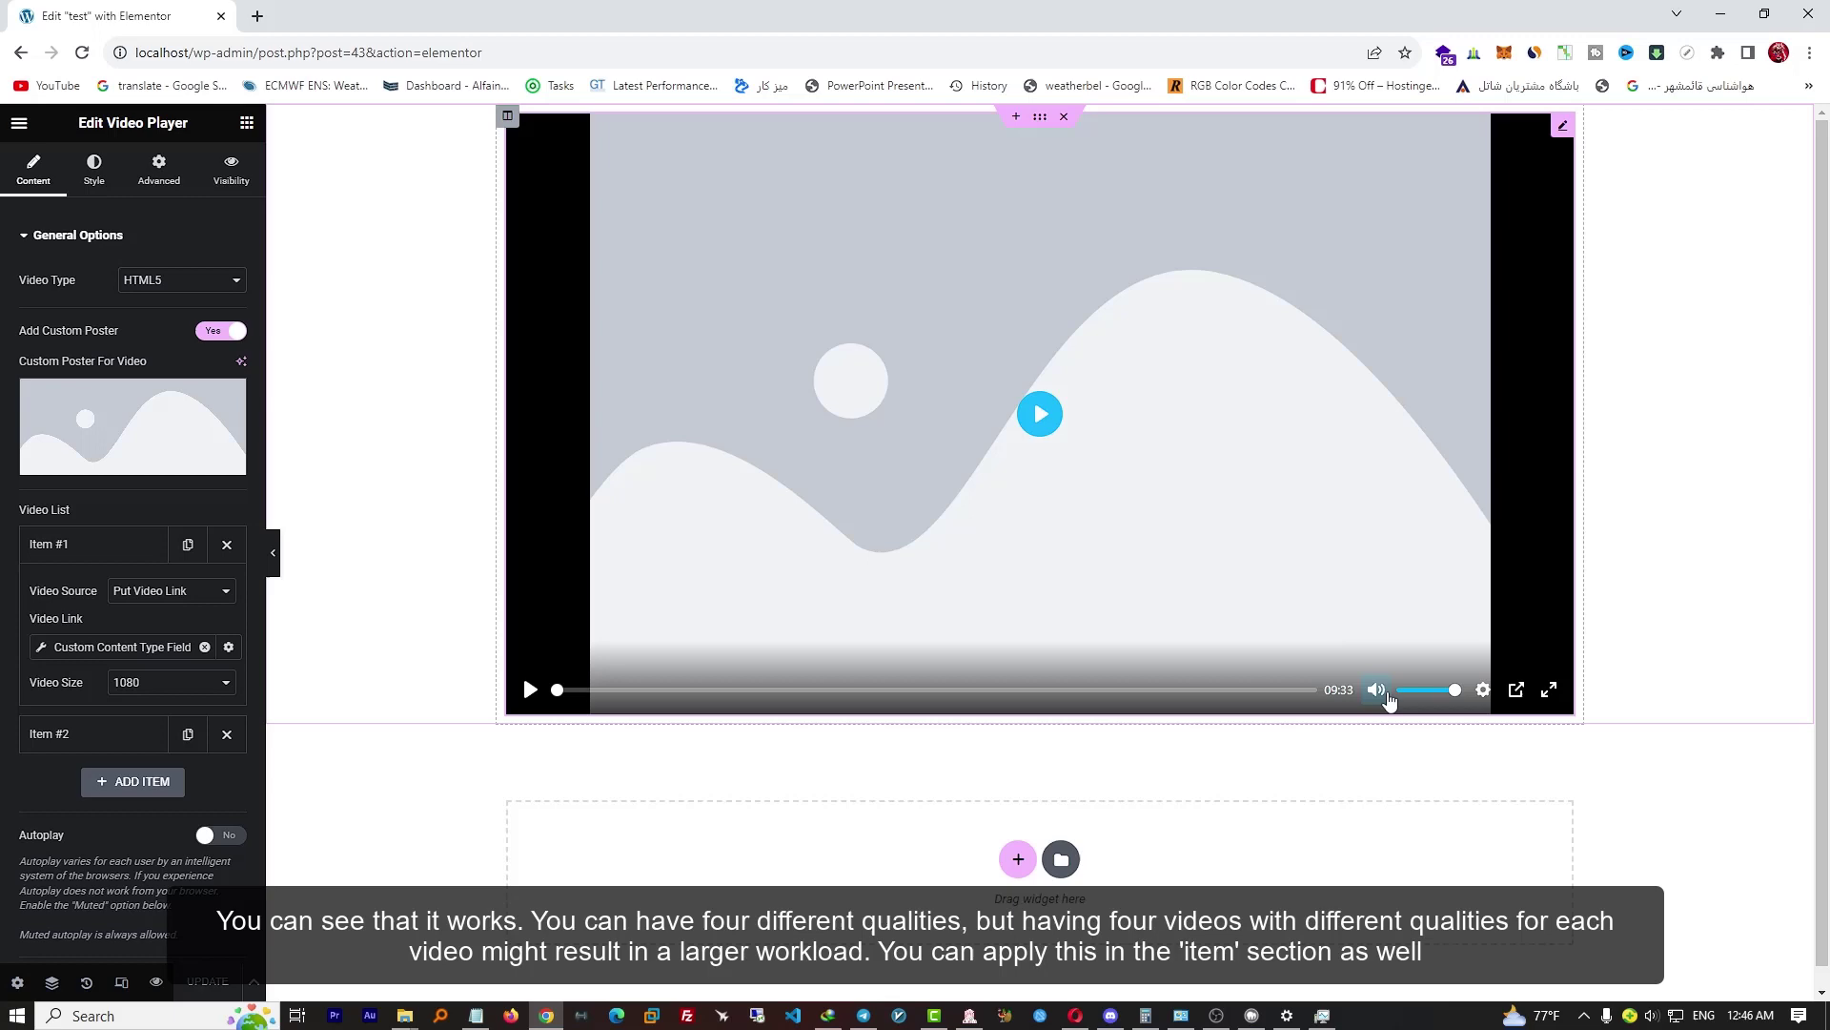
left_click(1484, 689)
left_click(1459, 627)
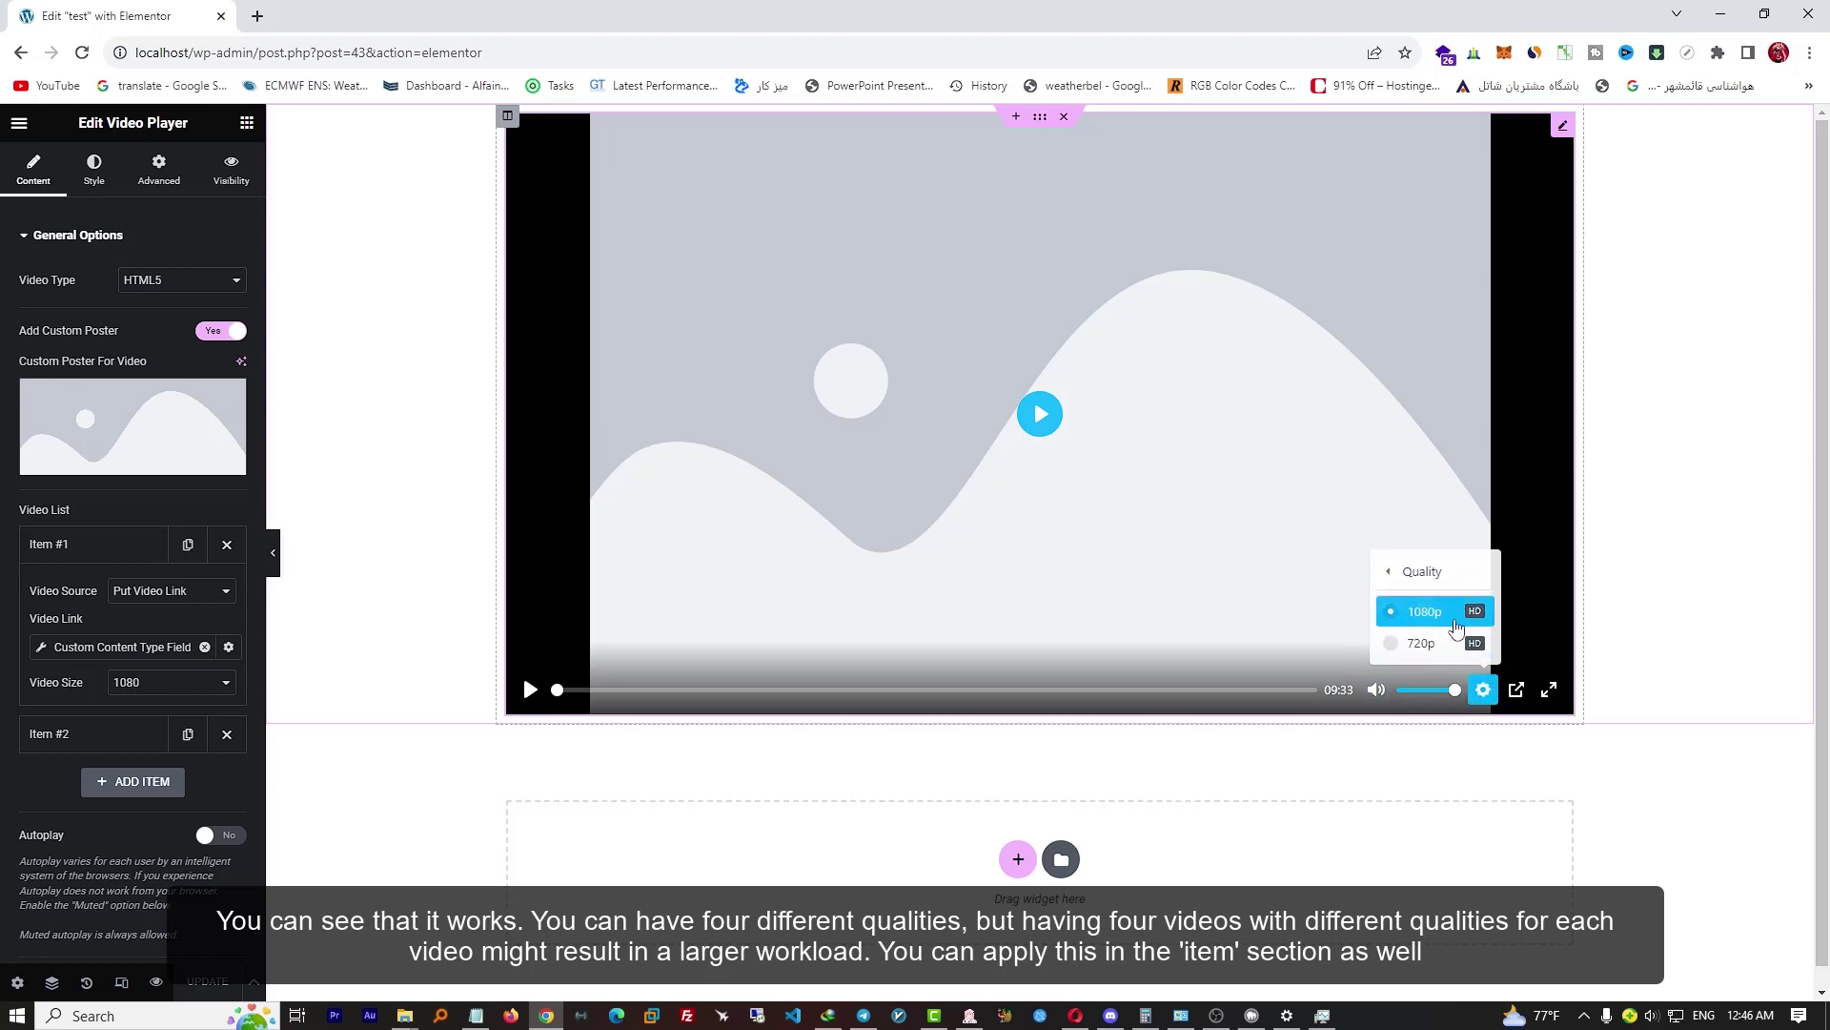
left_click(1449, 616)
left_click(1116, 453)
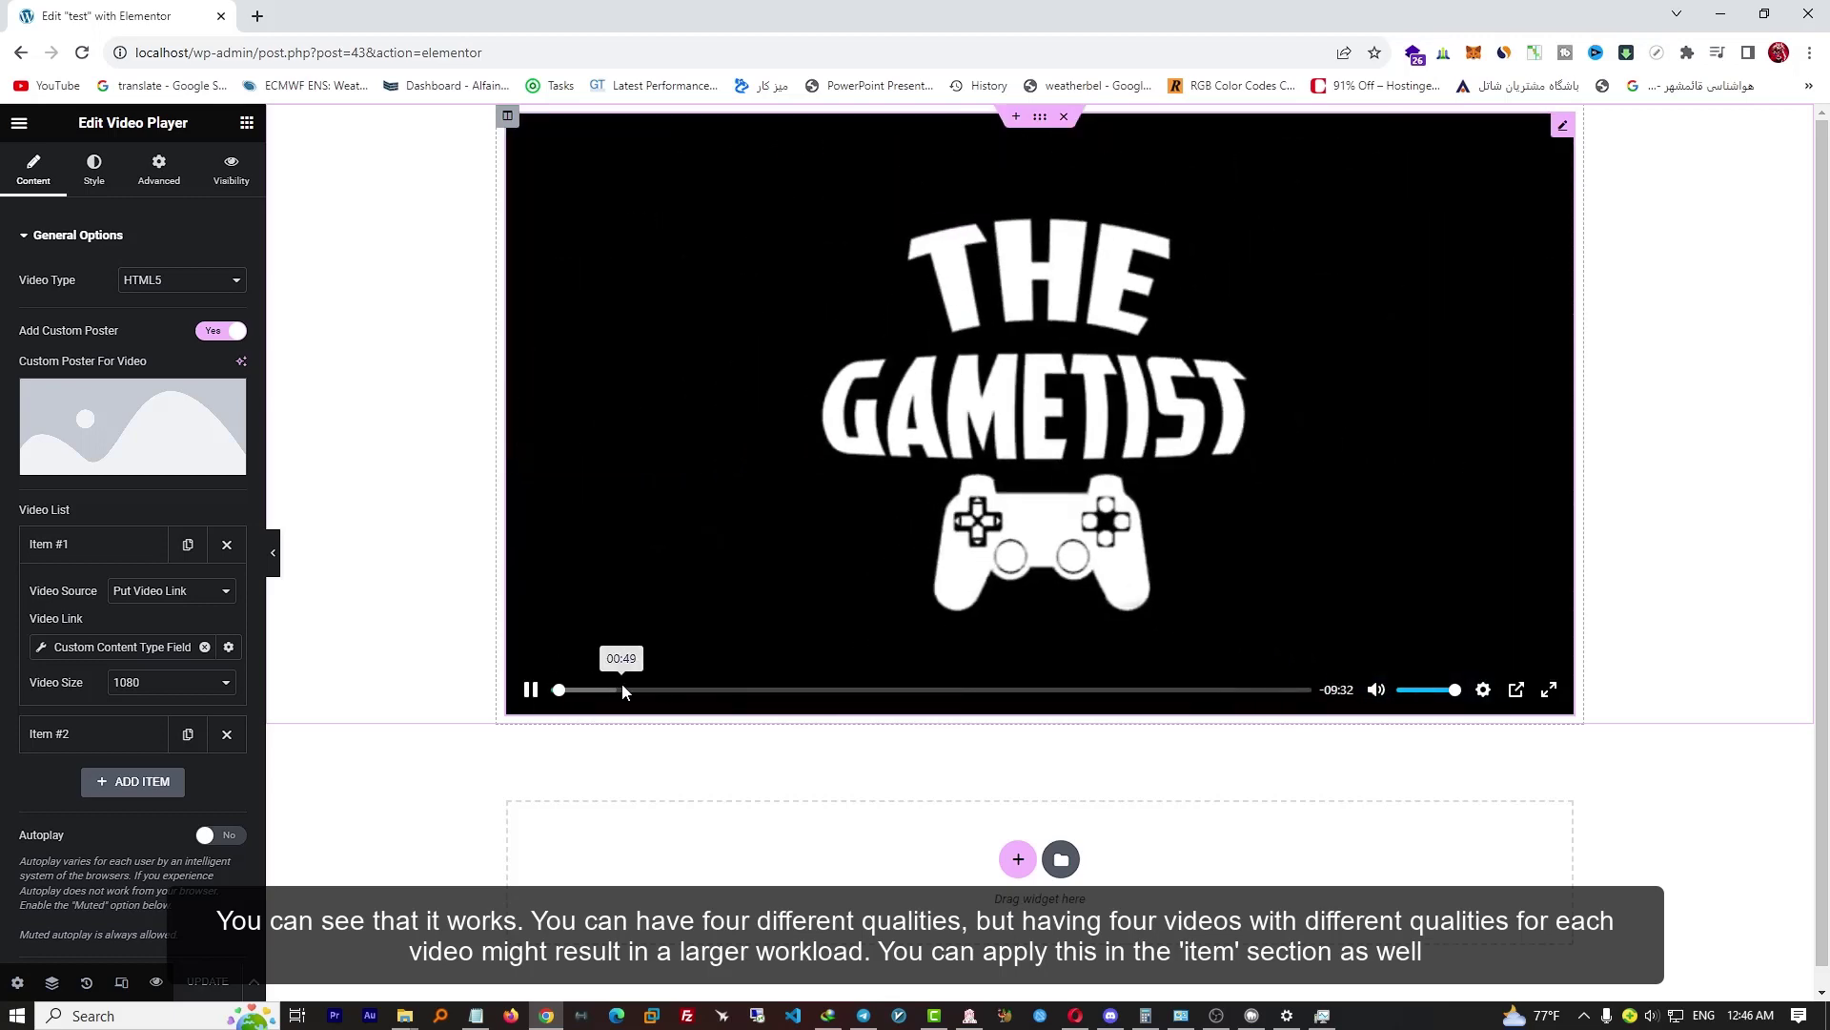
left_click(585, 690)
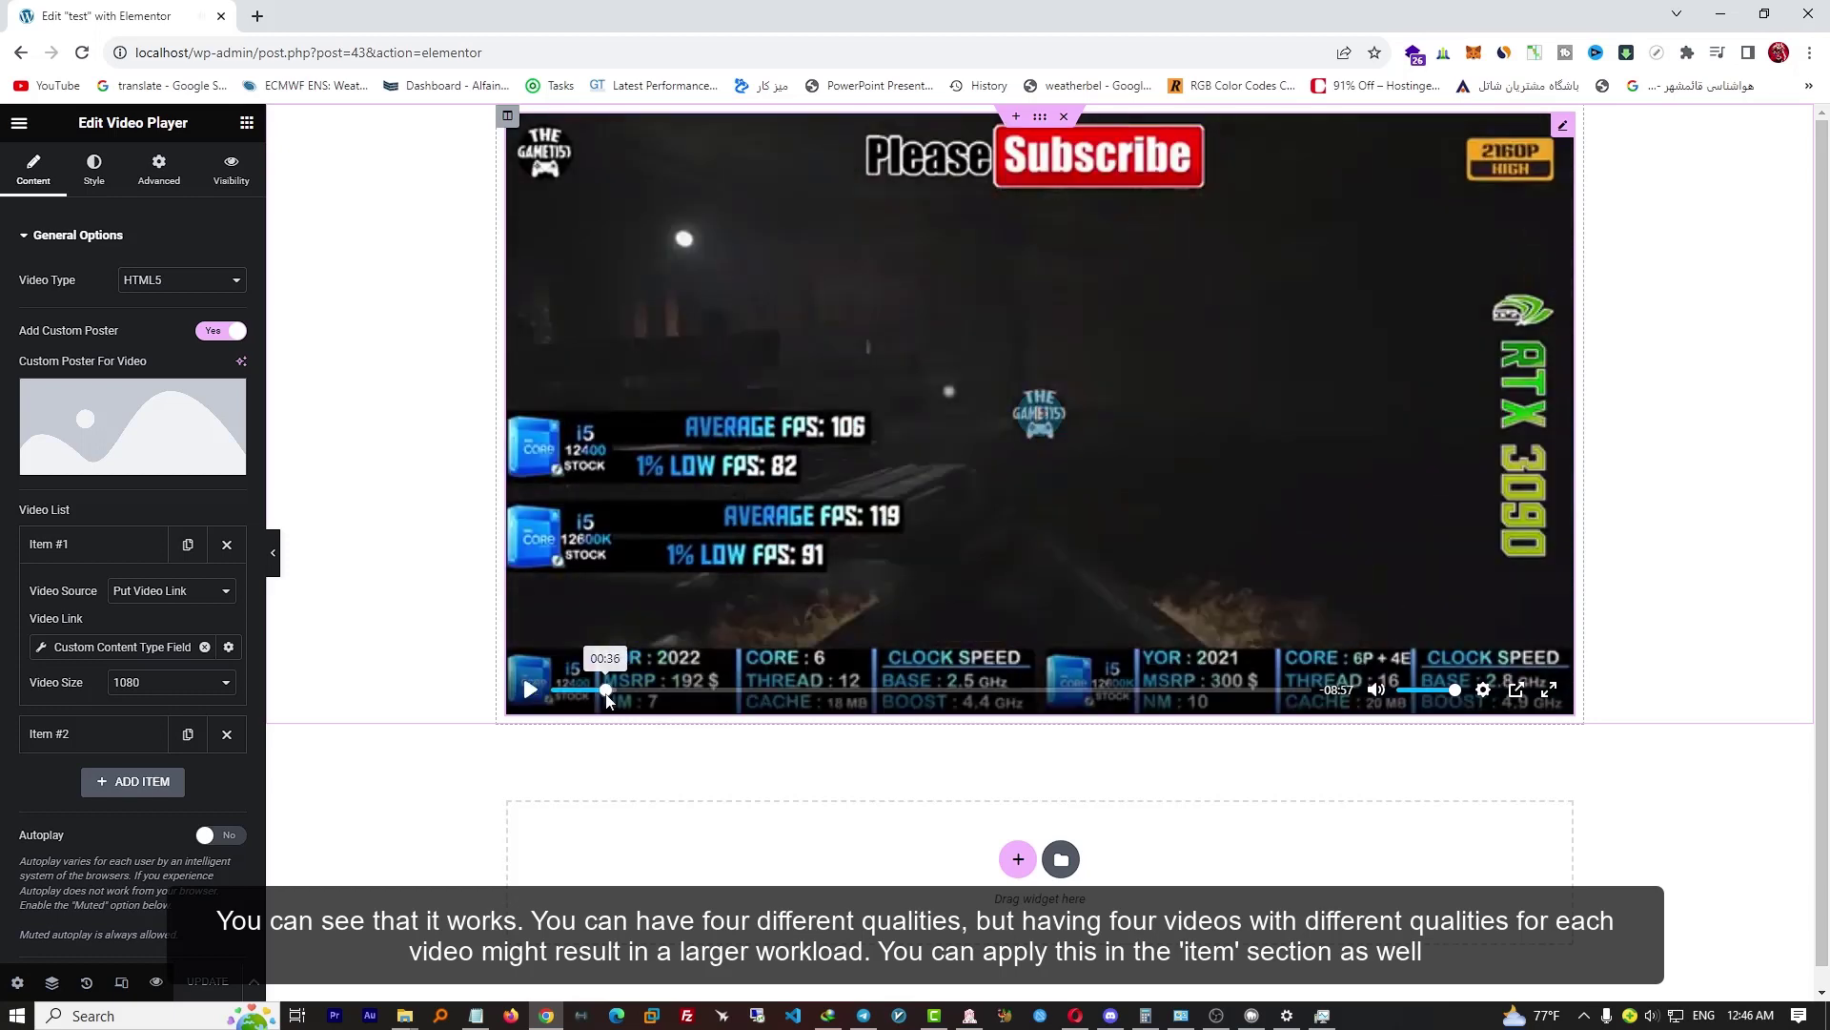
left_click(575, 696)
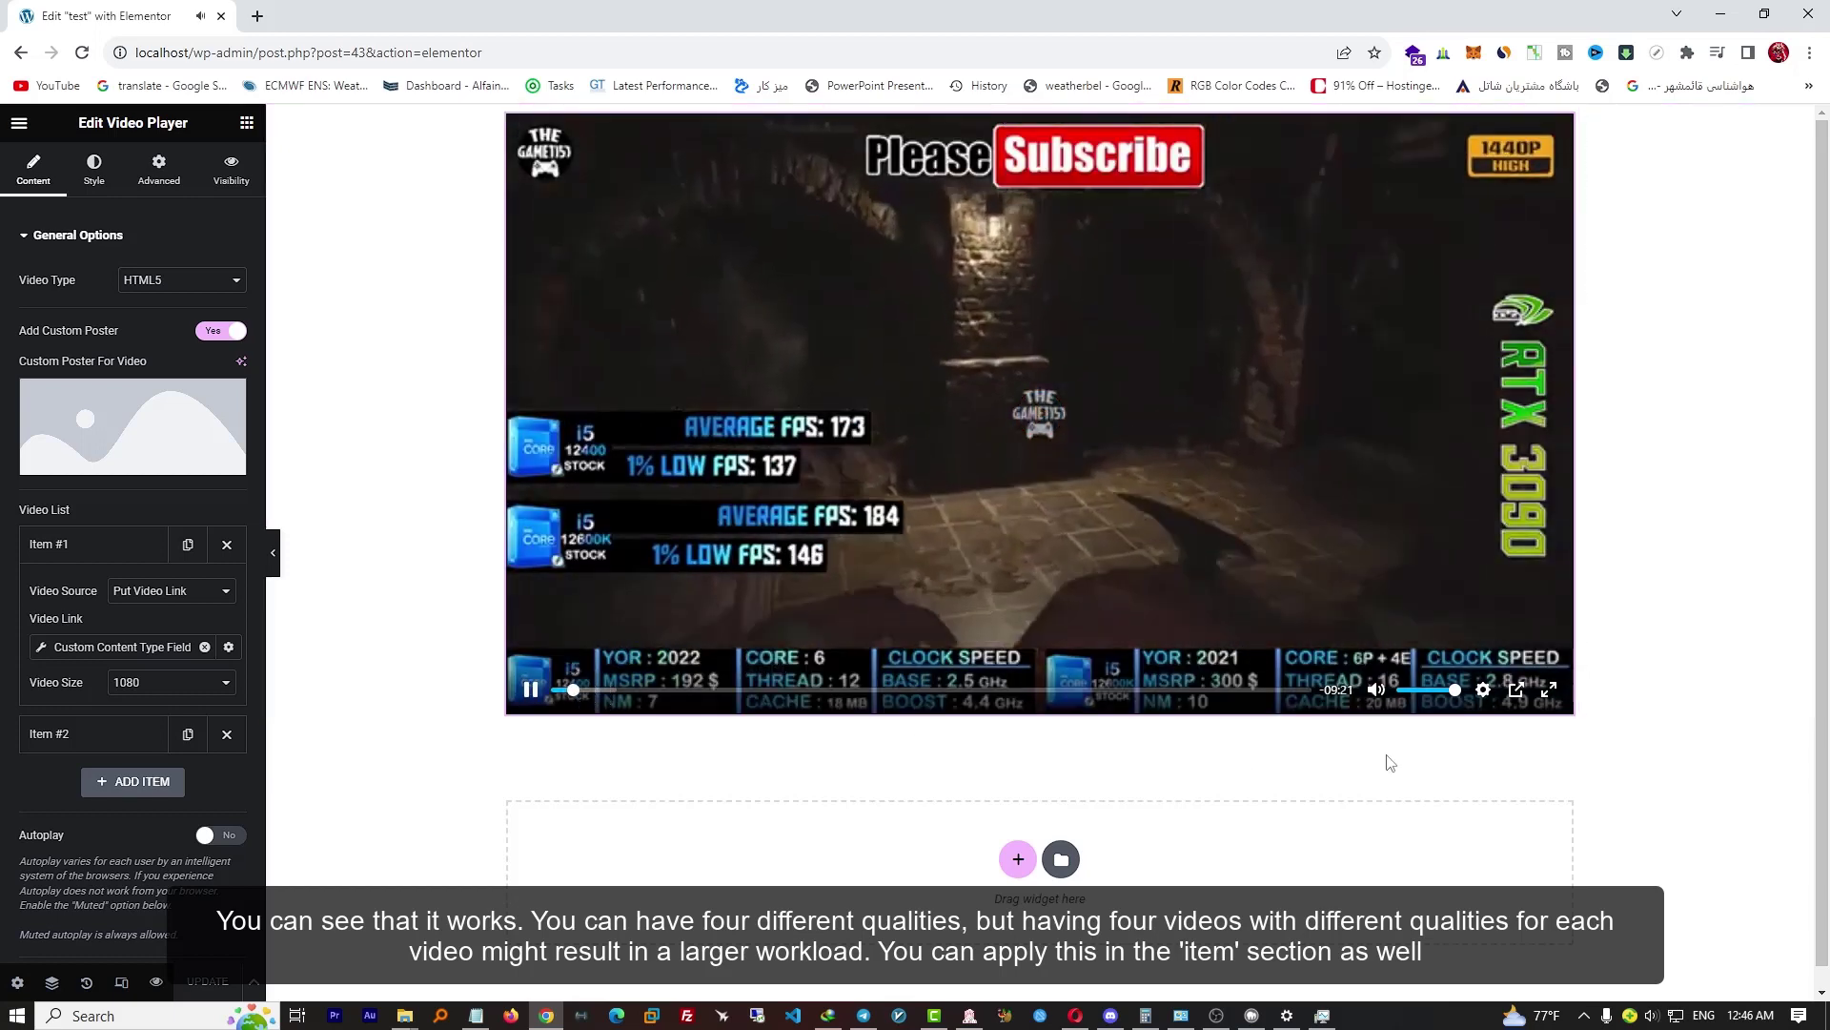
Switch playback to 720p, narrow the video widget, then return to 1080p
left_click(1483, 690)
left_click(1458, 627)
left_click(1455, 644)
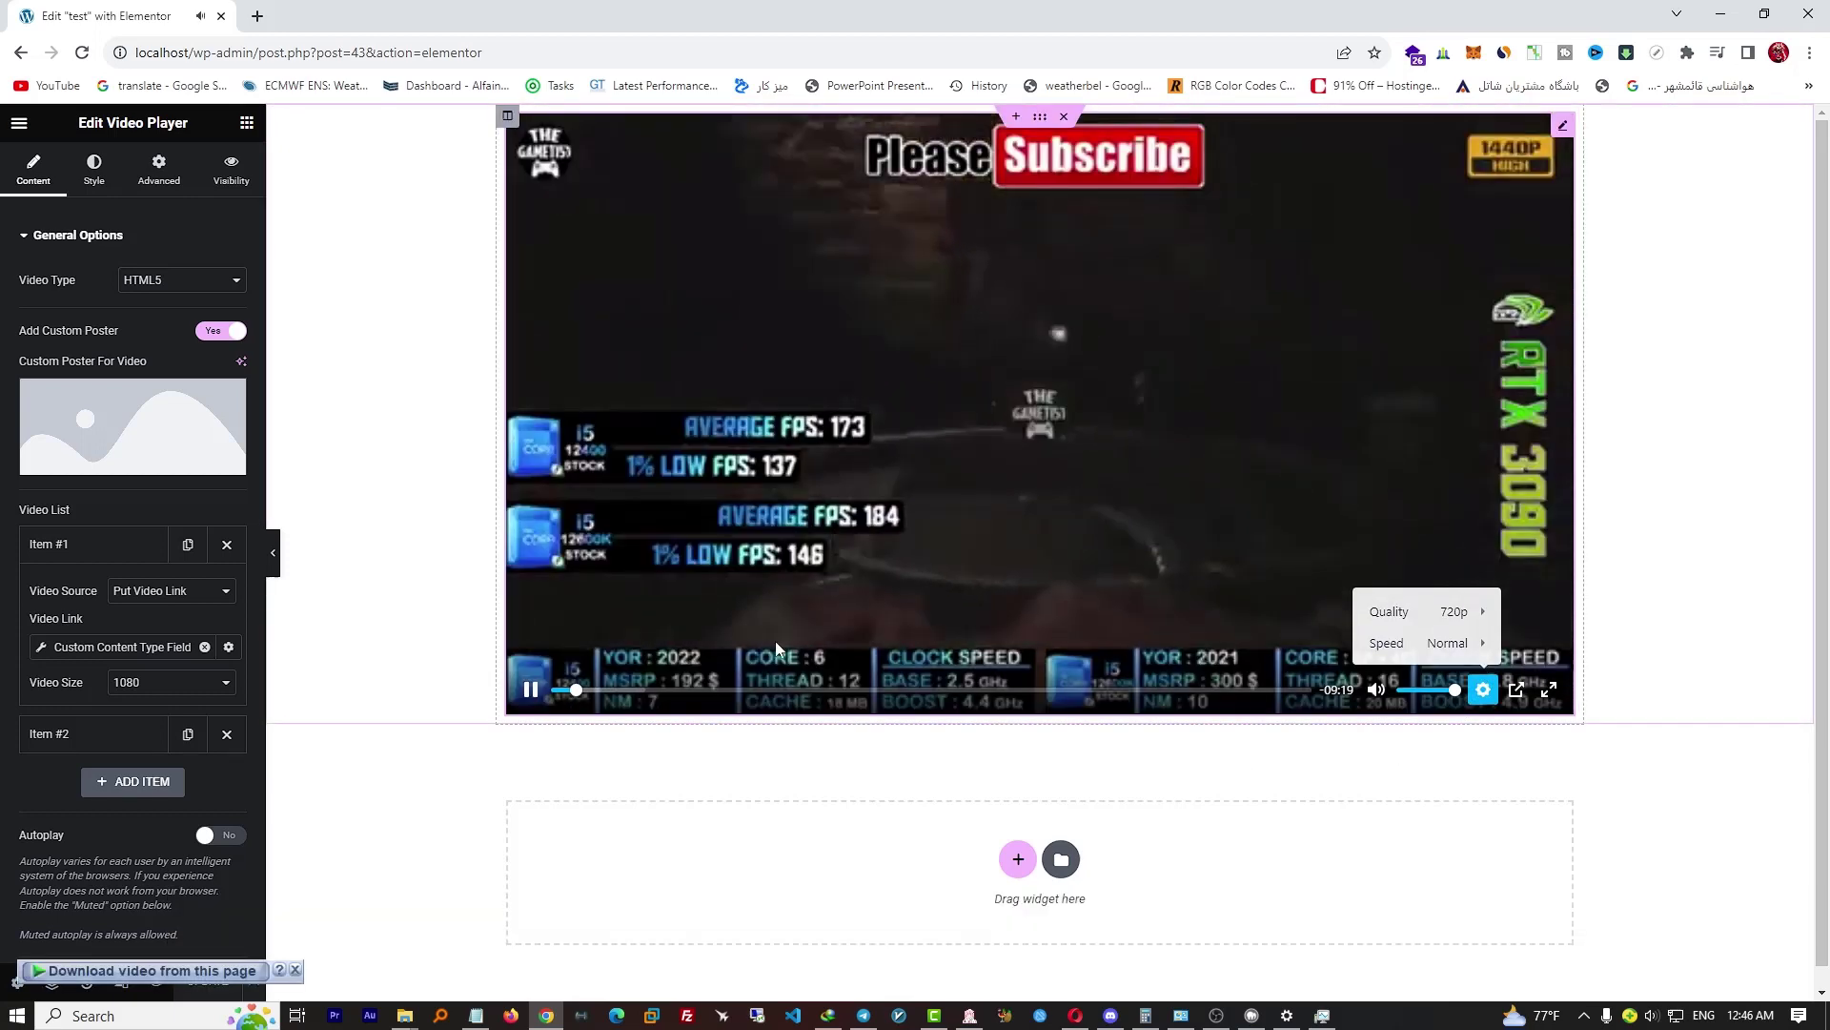
left_click_drag(1578, 684, 1306, 698)
left_click(1139, 455)
left_click(1164, 467)
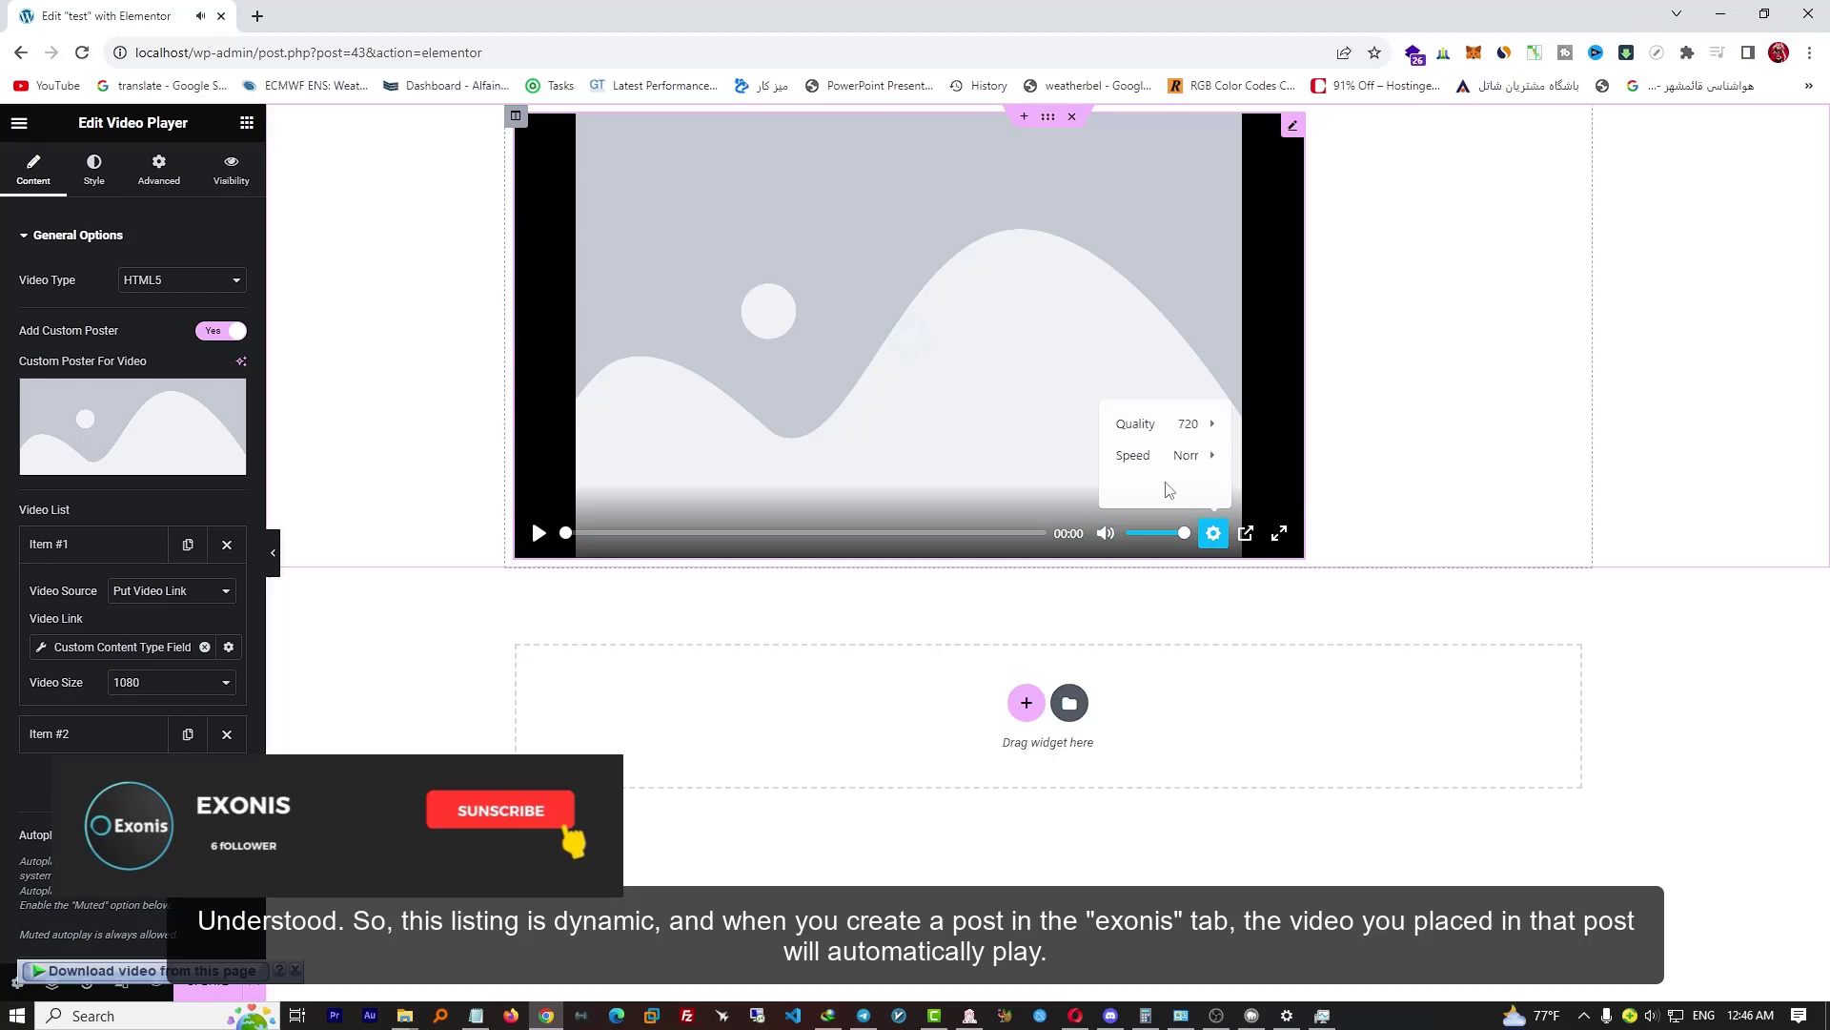
Change the preview's playback speed to 1.75×, then to 1.5×
left_click(1151, 489)
left_click(1180, 457)
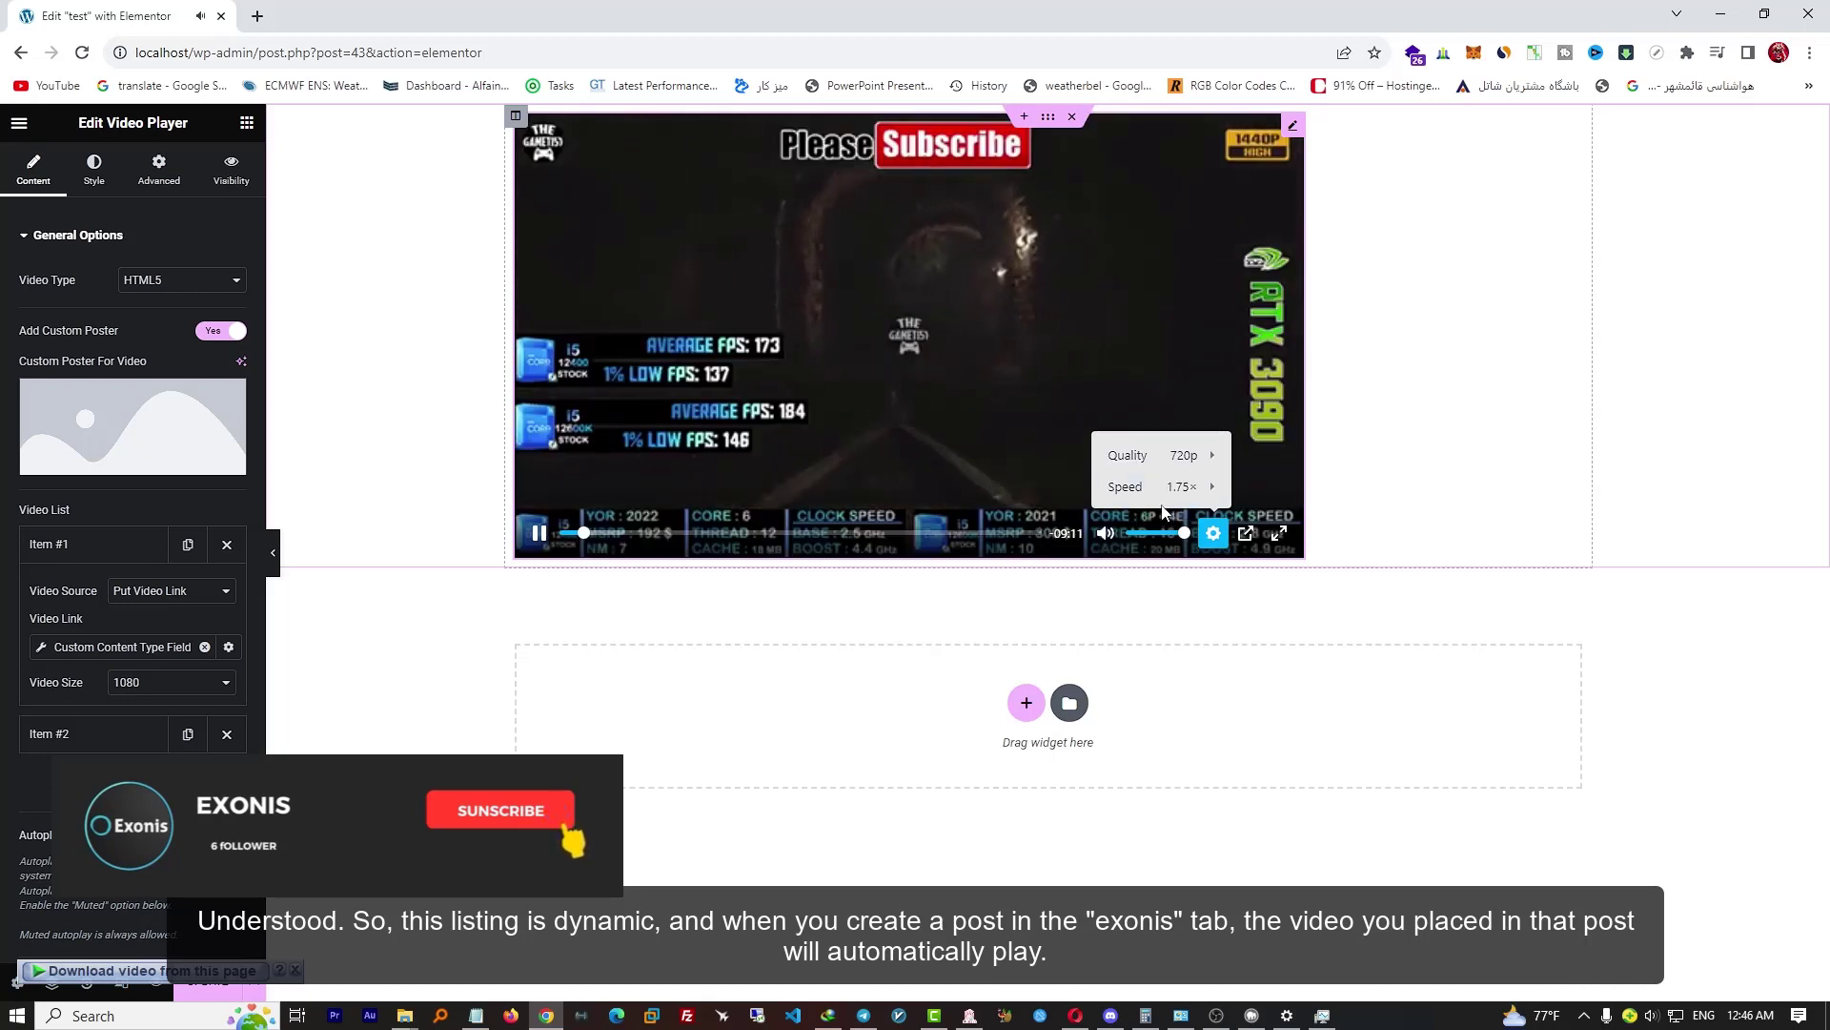
left_click(1180, 488)
left_click(1173, 422)
left_click(1180, 488)
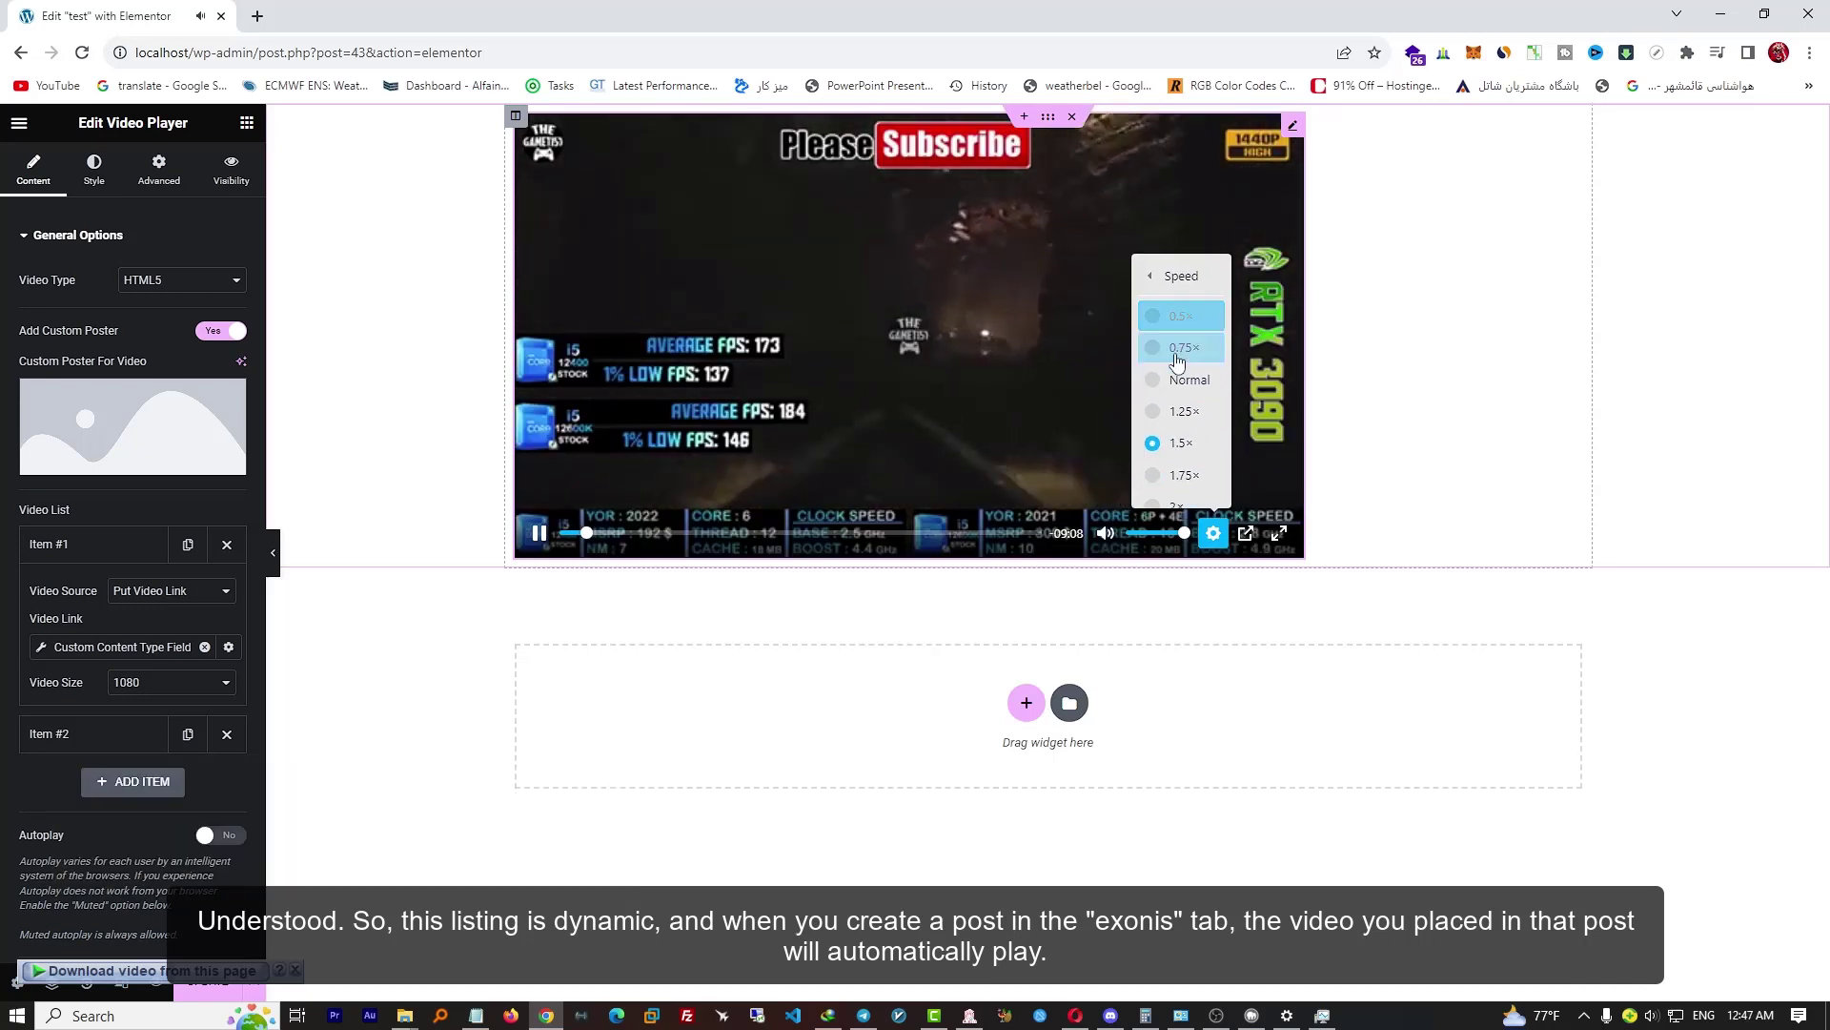